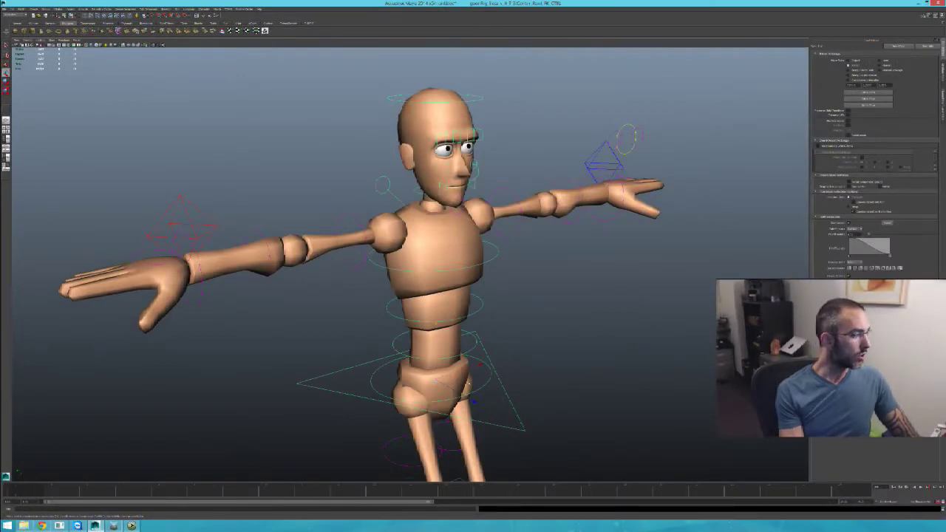
Curl all the fingers of the character's right hand inward using the hand control's overall finger curl attribute
key("ctrl+z")
left_click_drag(341, 296, 353, 362, "alt")
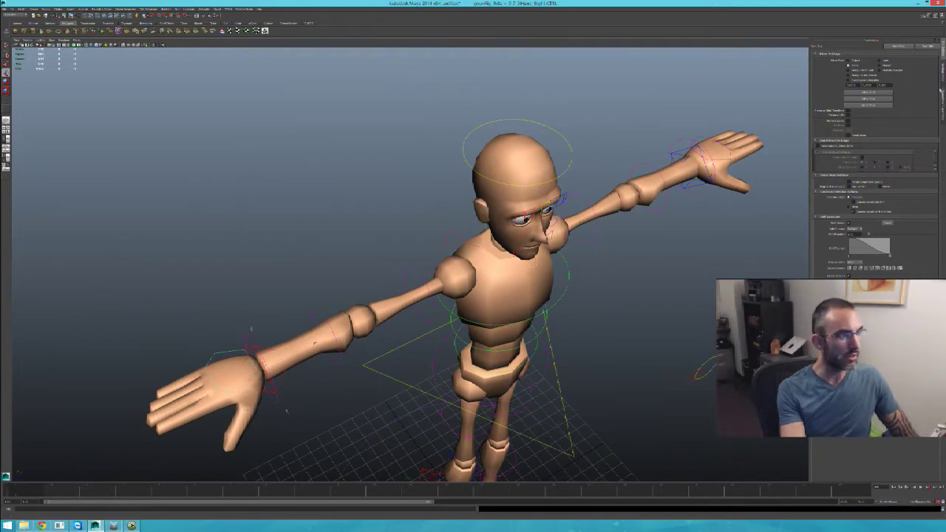
left_click(941, 89)
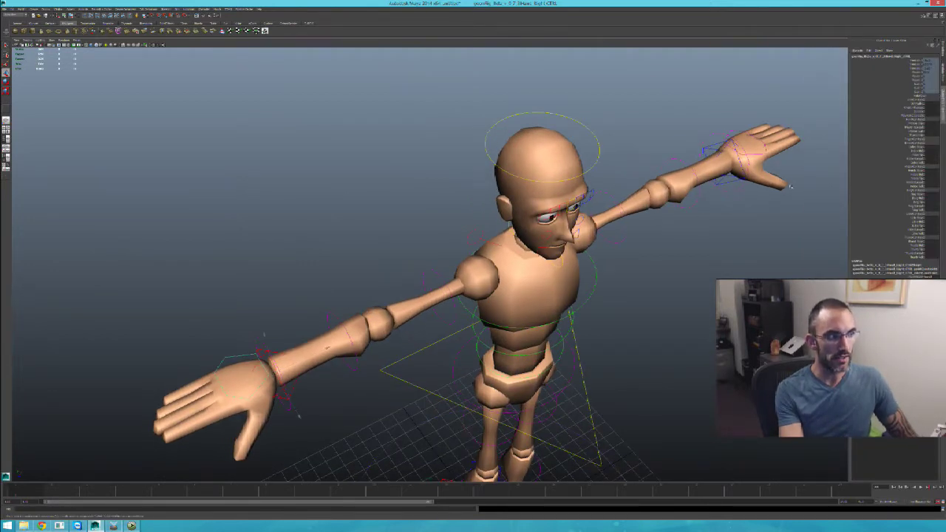
left_click_drag(496, 341, 499, 266, "alt")
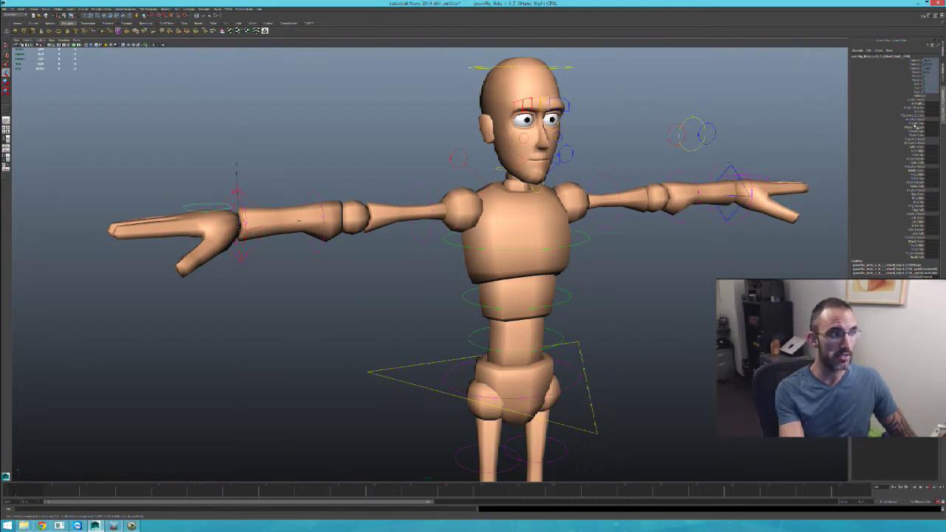
left_click(915, 124)
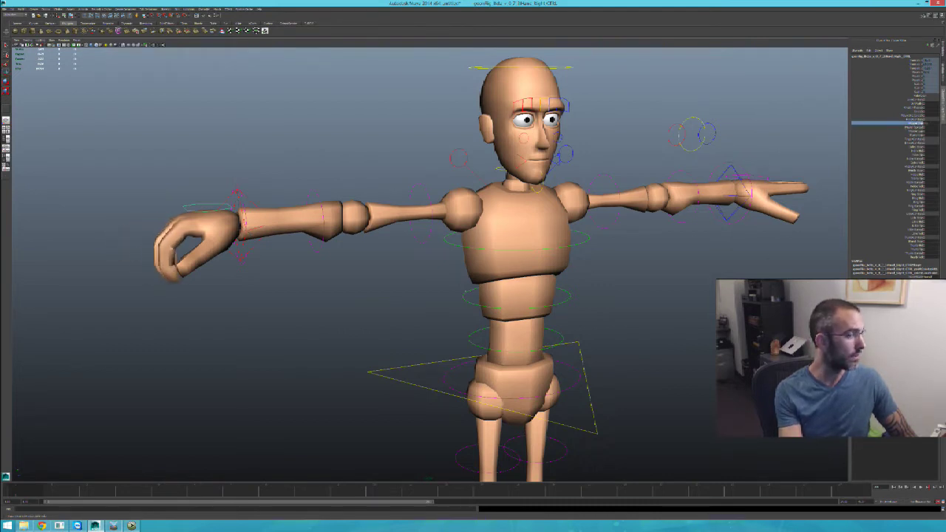
middle_click_drag(384, 307, 369, 307)
Examine the curled right hand and its wrist FK control from the front, back and side
left_click_drag(370, 306, 647, 265, "alt")
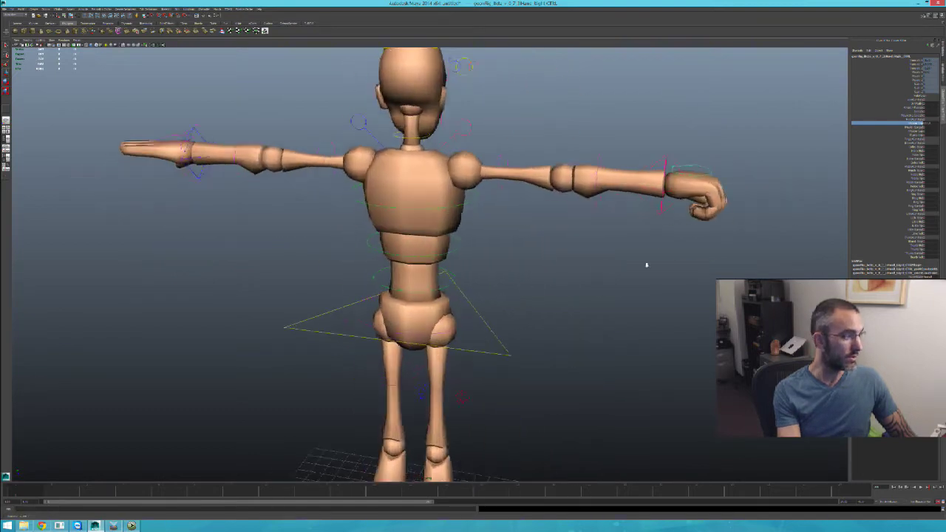
middle_click_drag(646, 265, 577, 297, "alt")
left_click_drag(577, 298, 376, 314, "alt")
middle_click_drag(376, 314, 602, 325, "alt")
left_click_drag(602, 325, 436, 281, "alt")
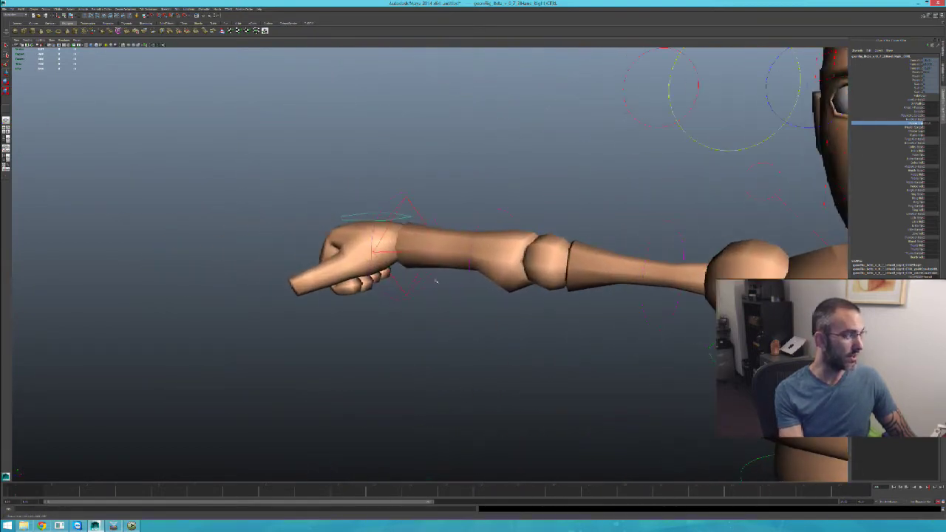
scroll(436, 281, "up", 4)
left_click(411, 292)
key("w")
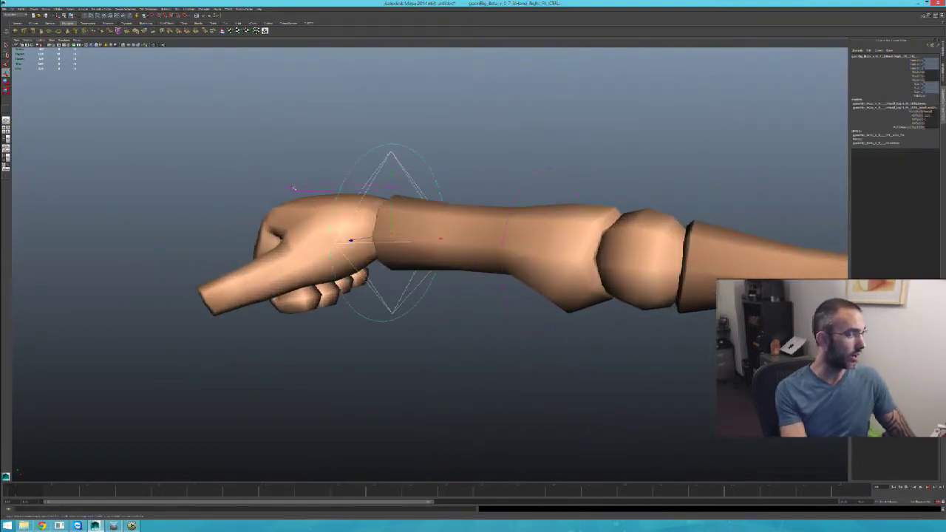
left_click_drag(294, 188, 532, 279, "alt")
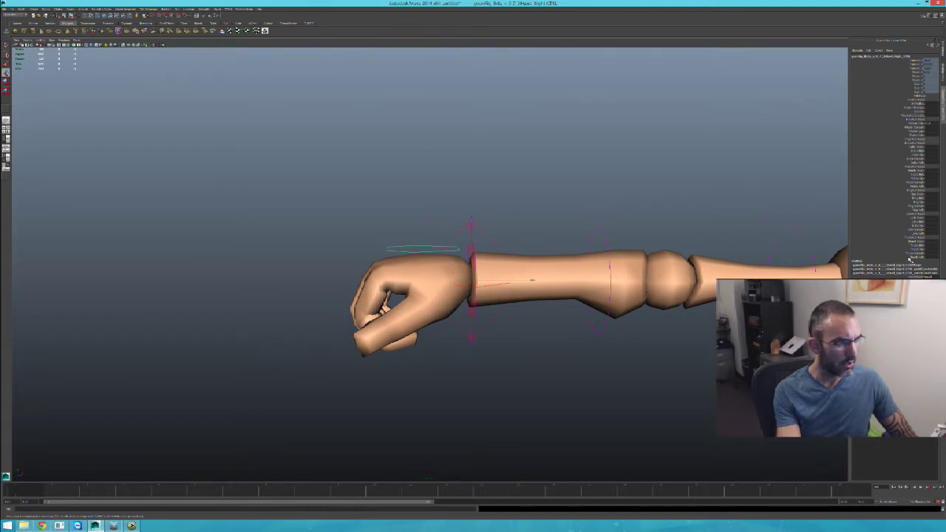
Curl the right thumb in toward the palm using the hand control's overall thumb attribute
left_click(916, 133)
left_click(916, 135)
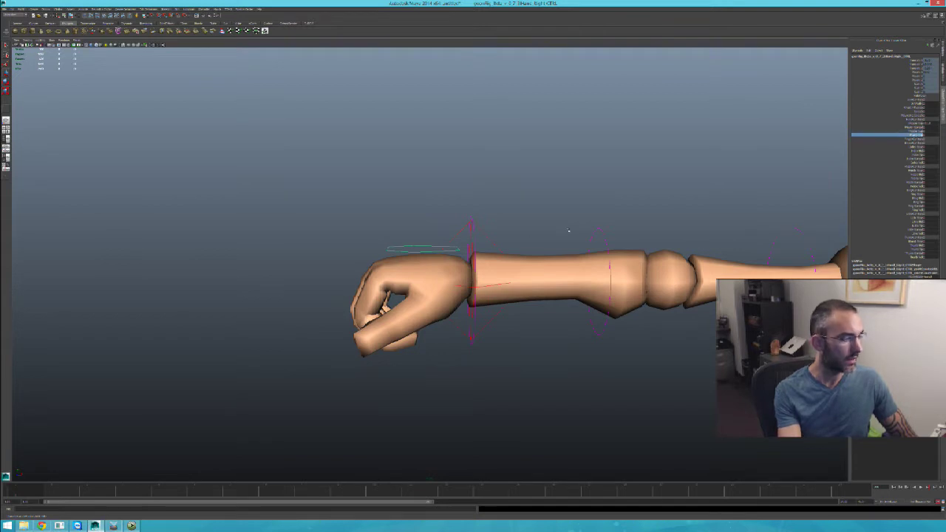
middle_click_drag(568, 231, 510, 231)
middle_click_drag(530, 325, 504, 323)
left_click_drag(504, 323, 523, 311, "alt")
right_click_drag(524, 310, 648, 318, "alt")
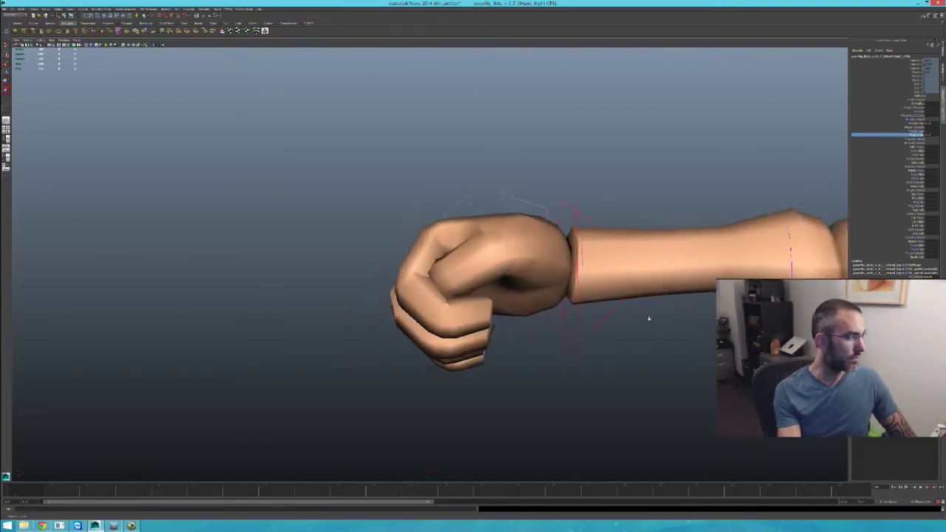
left_click_drag(648, 318, 628, 329, "alt")
Tighten the right hand's finger curl into a fist and fold the thumb across the closed fingers
left_click(918, 124)
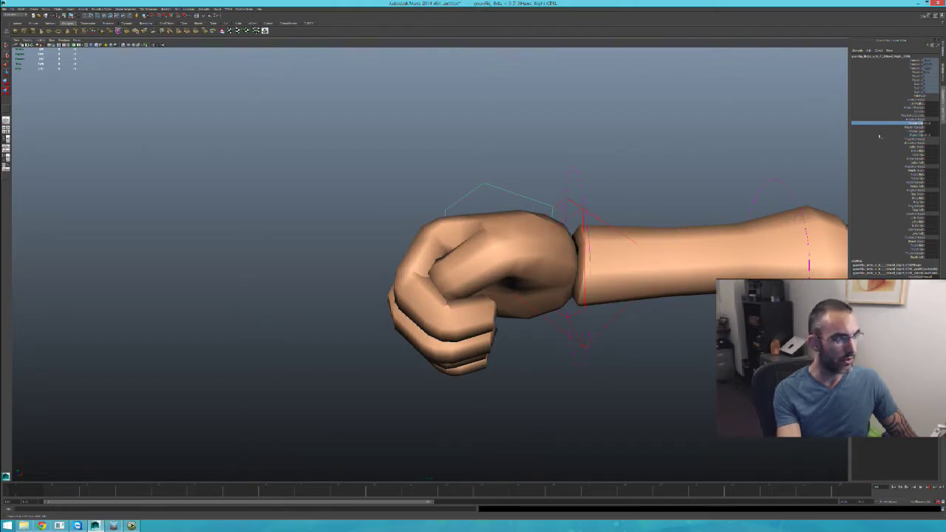
middle_click_drag(585, 262, 714, 262)
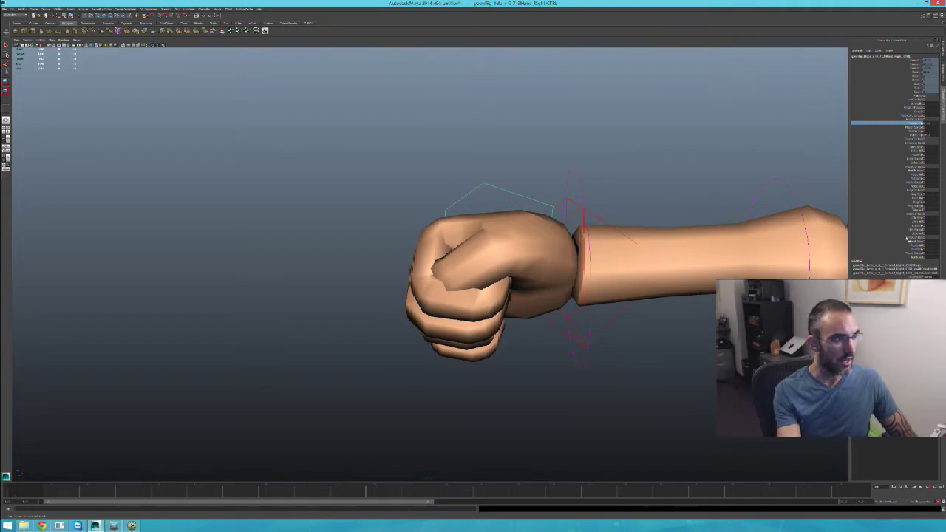
left_click(917, 258)
middle_click_drag(768, 259, 732, 263)
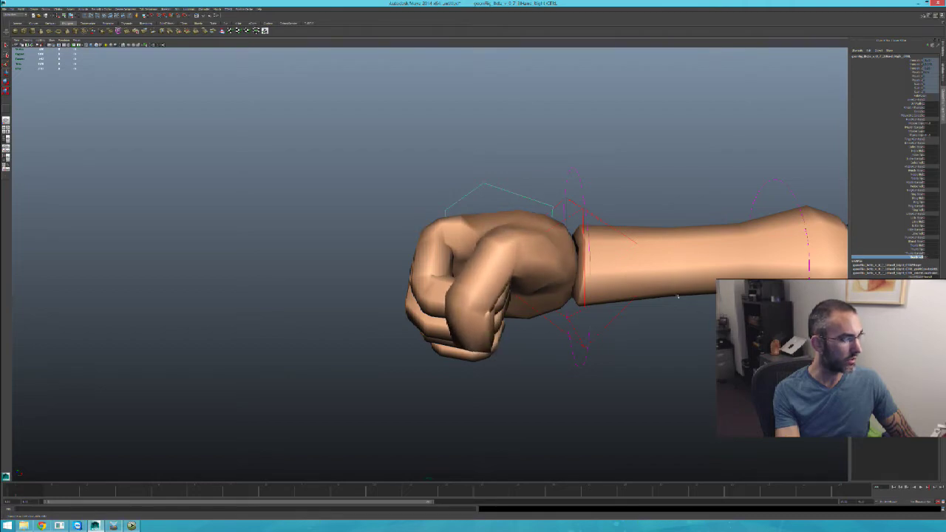
Examine the right fist from several angles, checking how the thumb sits against the fingers
left_click_drag(739, 266, 524, 316, "alt")
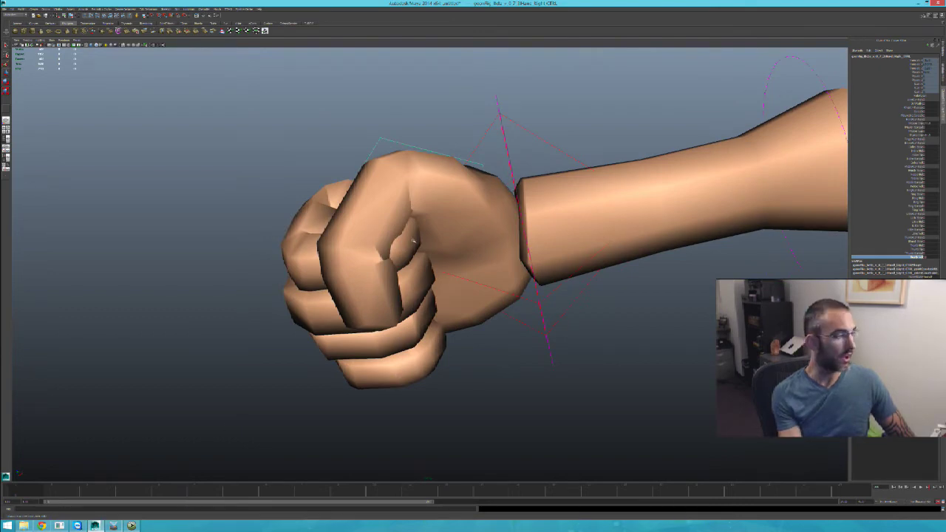
left_click_drag(413, 240, 456, 258, "alt")
right_click_drag(456, 258, 437, 281, "alt")
left_click_drag(437, 281, 451, 247, "alt")
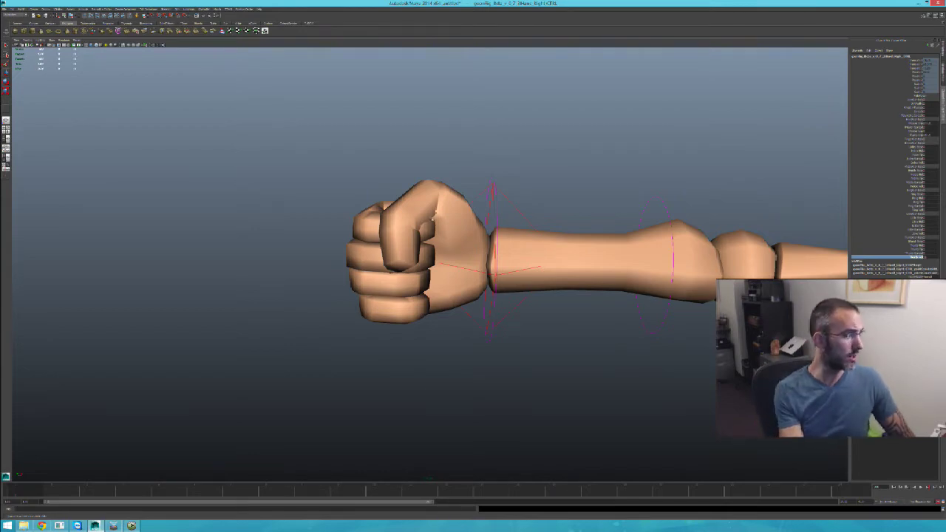
left_click_drag(435, 214, 445, 264, "alt")
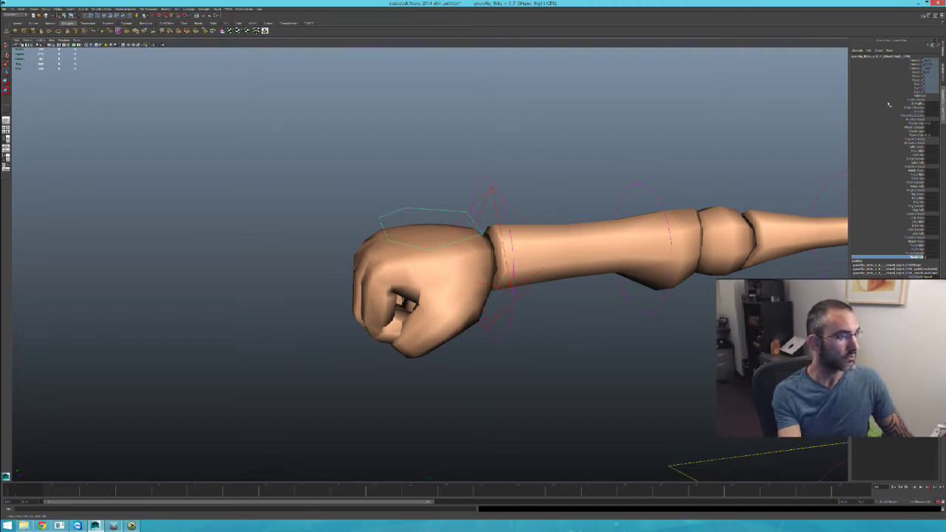
right_click_drag(557, 291, 512, 305, "alt")
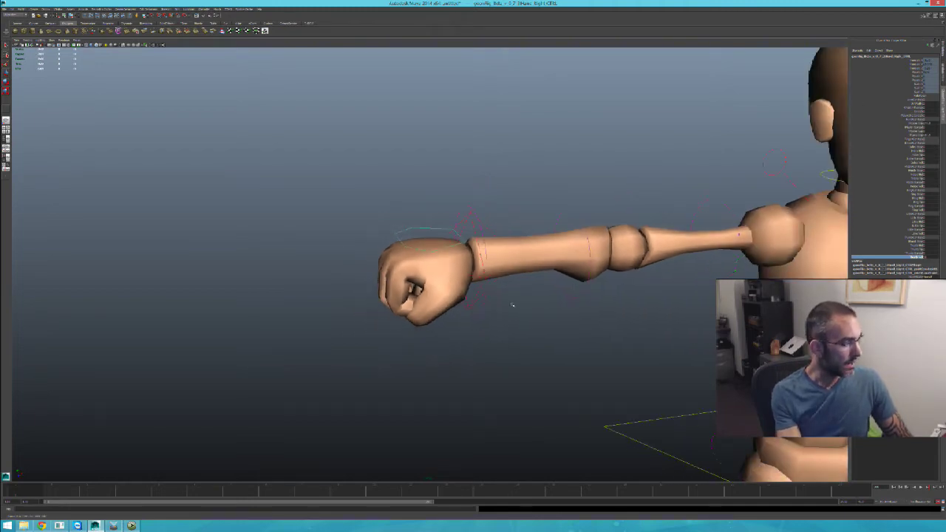
left_click_drag(513, 237, 569, 268, "alt")
Undo the finger and thumb edits that formed the right fist
key("ctrl+z")
key("ctrl+z")
key("ctrl+z")
key("ctrl+z")
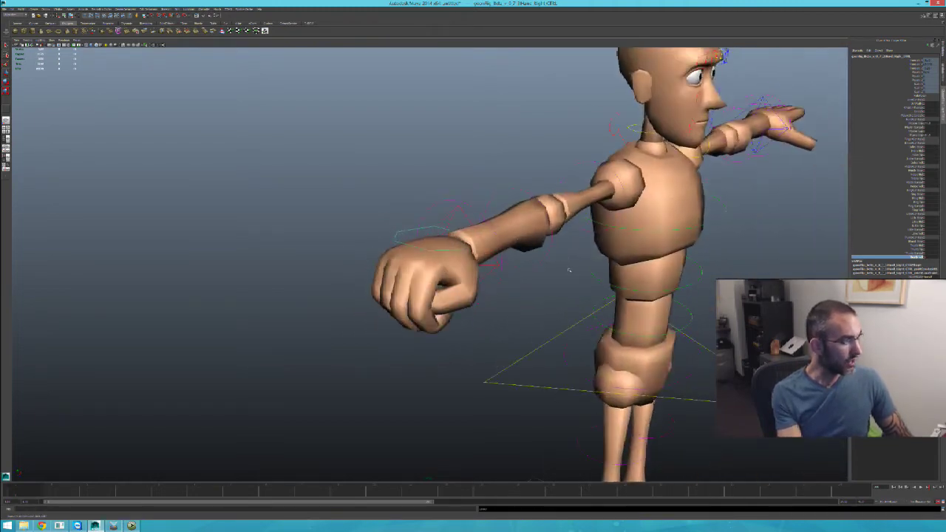
key("ctrl+z")
key("ctrl+z")
key("ctrl+z")
Switch the right arm from IK to FK and rotate the upper arm down beside the torso
key("q")
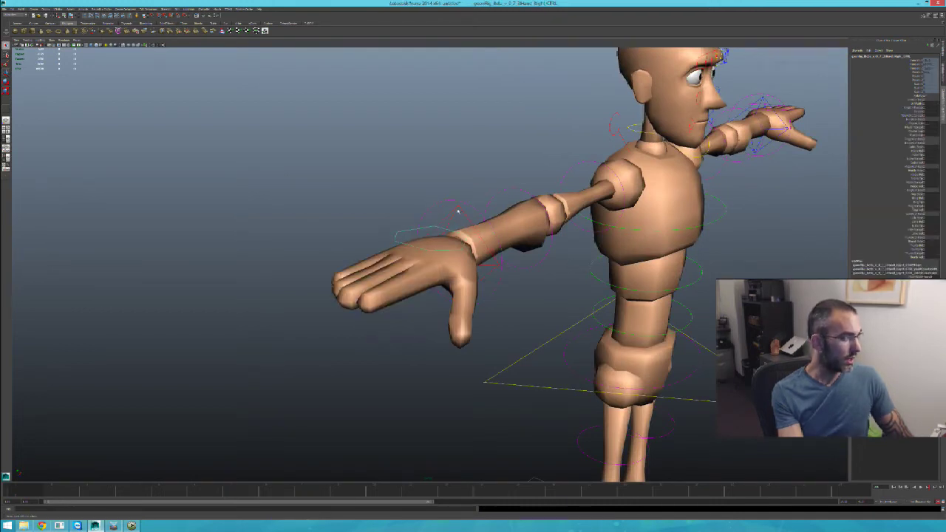
left_click(458, 210)
left_click_drag(636, 362, 562, 353, "alt")
key("w")
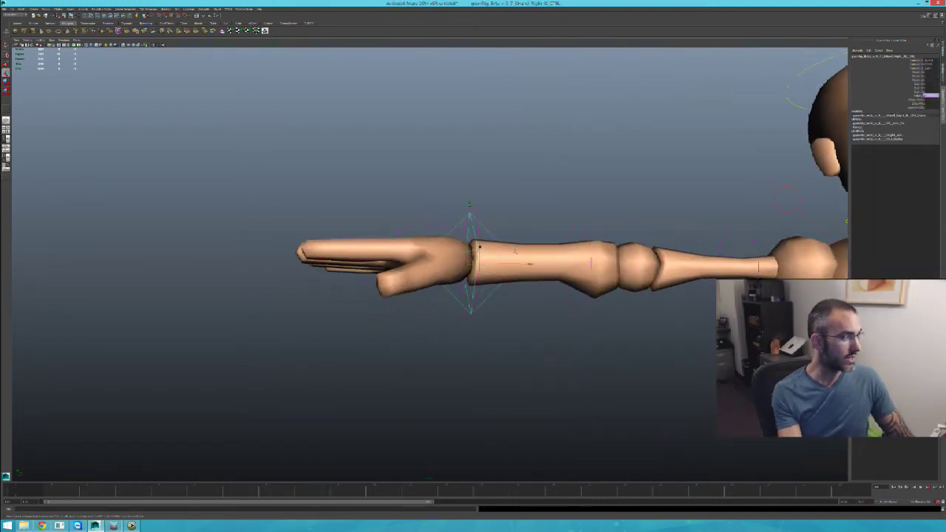
left_click_drag(546, 240, 545, 270, "alt")
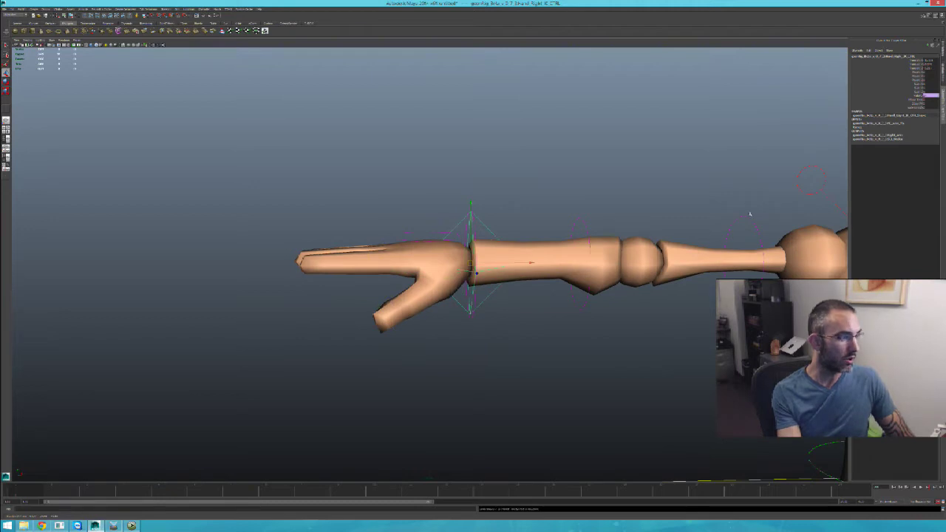
left_click(743, 253)
middle_click_drag(742, 253, 642, 223, "alt")
left_click_drag(628, 208, 674, 320)
middle_click_drag(660, 317, 586, 235, "alt")
Rotate the right forearm's FK control slightly forward to bend the elbow
key("q")
left_click(576, 364)
key("e")
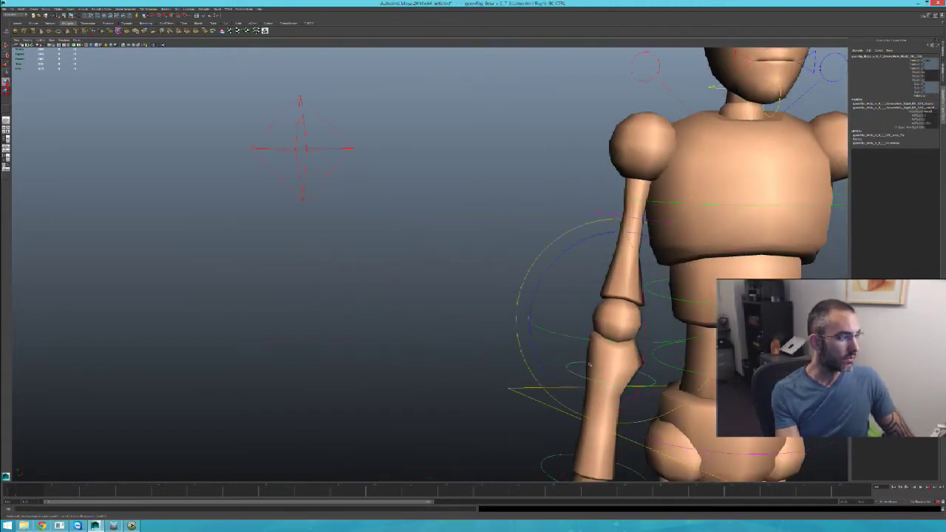
left_click_drag(647, 361, 646, 343)
middle_click_drag(603, 385, 528, 222, "alt")
right_click_drag(517, 235, 546, 250, "alt")
left_click_drag(546, 250, 632, 292, "alt")
right_click_drag(632, 292, 545, 263, "alt")
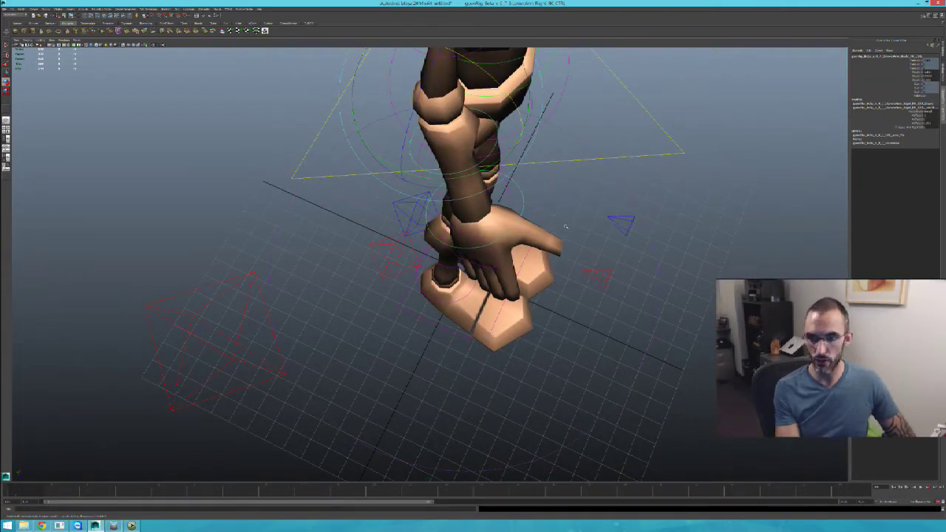
Slightly curl all the fingers of the lowered right hand using the hand control's overall finger curl
left_click_drag(565, 226, 483, 297, "alt")
left_click(483, 338)
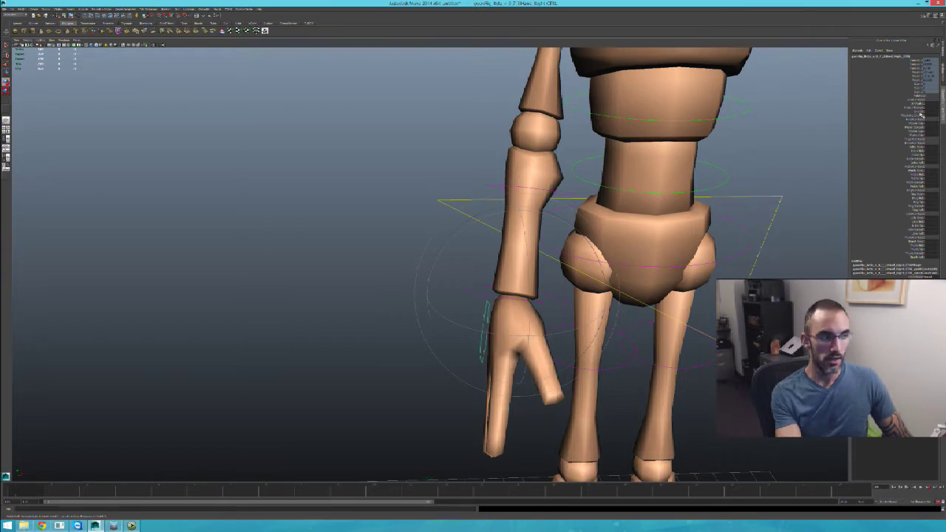
left_click(917, 124)
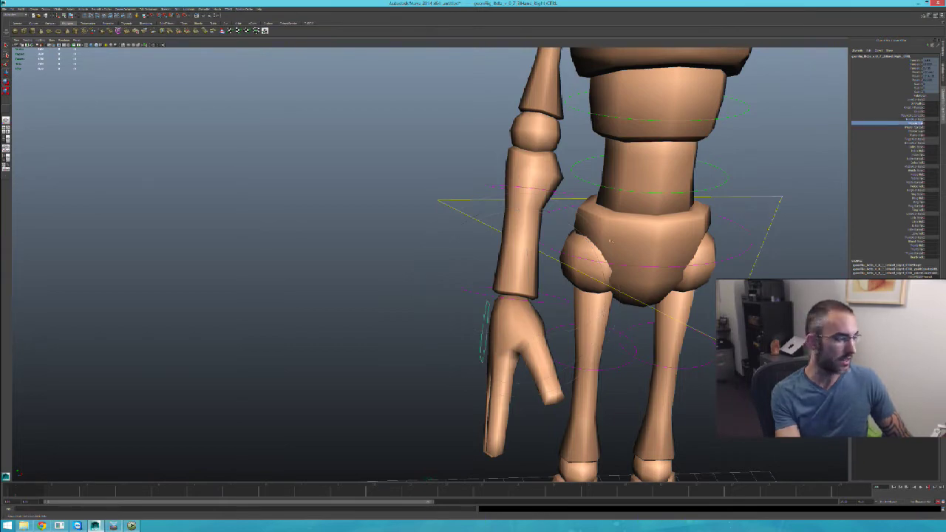
middle_click_drag(659, 253, 688, 253)
Stagger the right hand's finger bend so the little finger curls more than the index finger
left_click(916, 131)
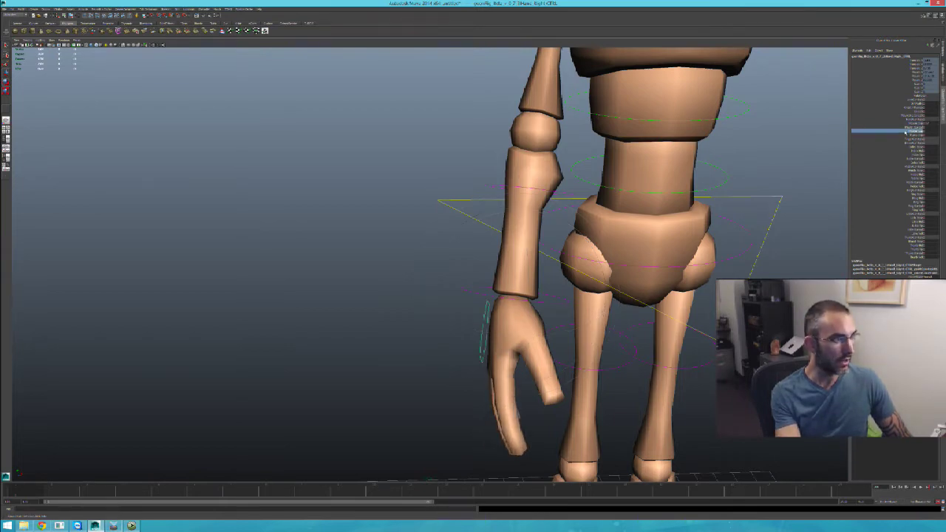
left_click_drag(573, 314, 643, 311, "alt")
mouse_move(645, 336)
middle_mouse_down()
mouse_move(655, 338)
mouse_move(636, 340)
middle_mouse_up()
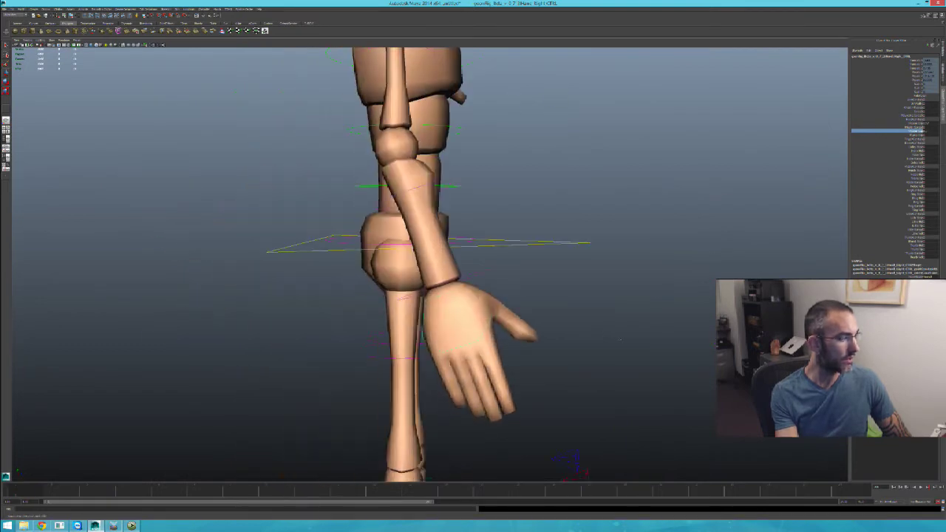
left_click_drag(576, 340, 598, 281, "alt")
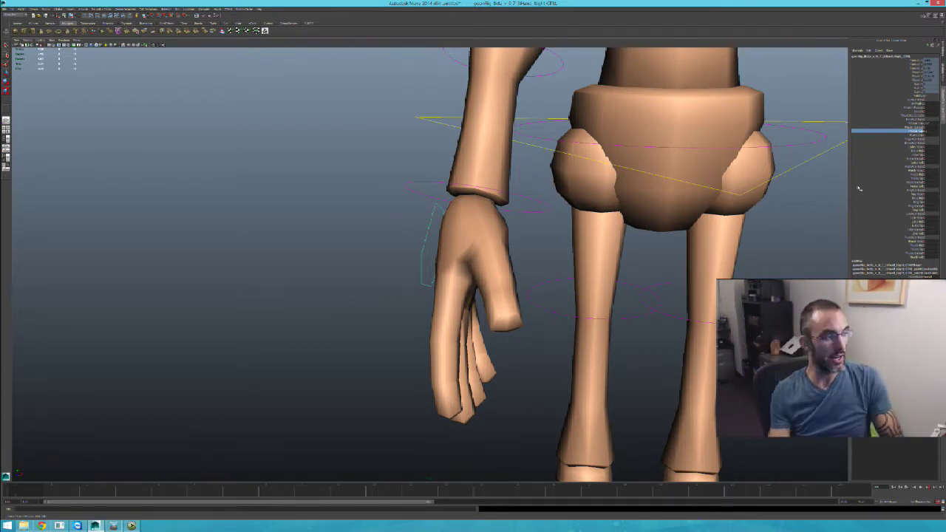
mouse_move(551, 282)
middle_mouse_down()
mouse_move(591, 284)
mouse_move(560, 283)
middle_mouse_up()
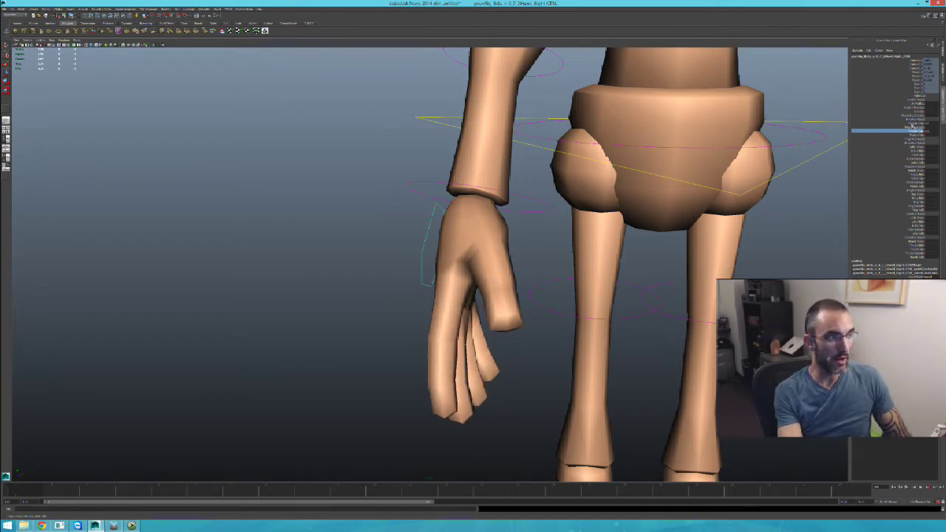
Increase the right hand's overall finger curl slightly and check the relaxed pose from several angles
left_click(916, 123)
middle_click_drag(526, 316, 550, 345)
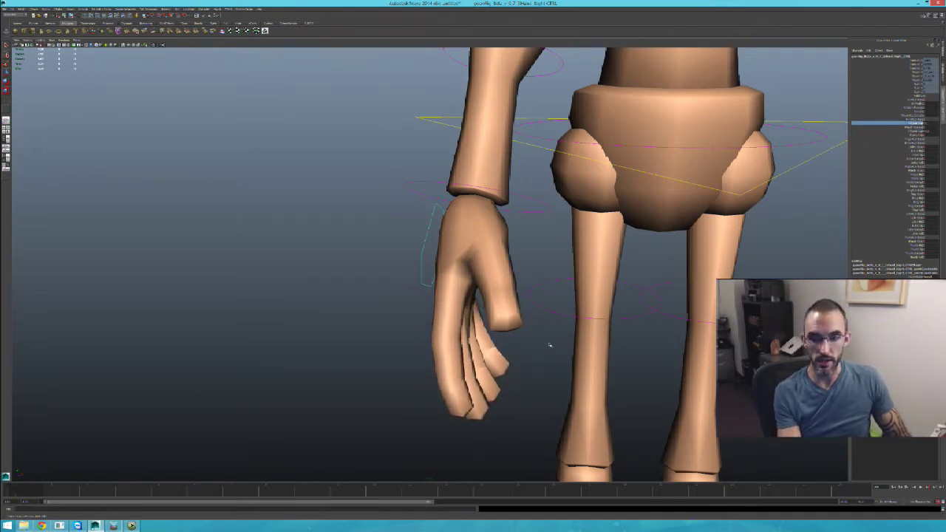
left_click_drag(539, 309, 535, 276, "alt")
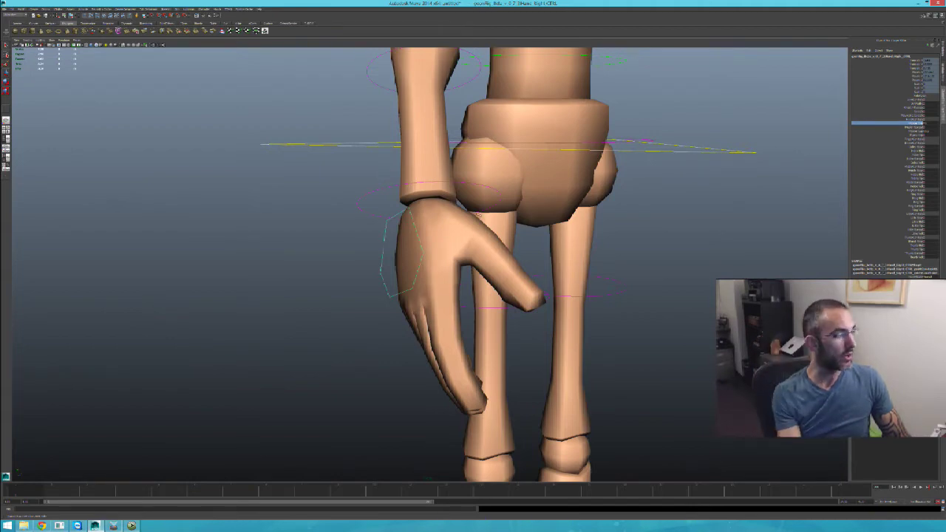
left_click_drag(487, 318, 417, 303, "alt")
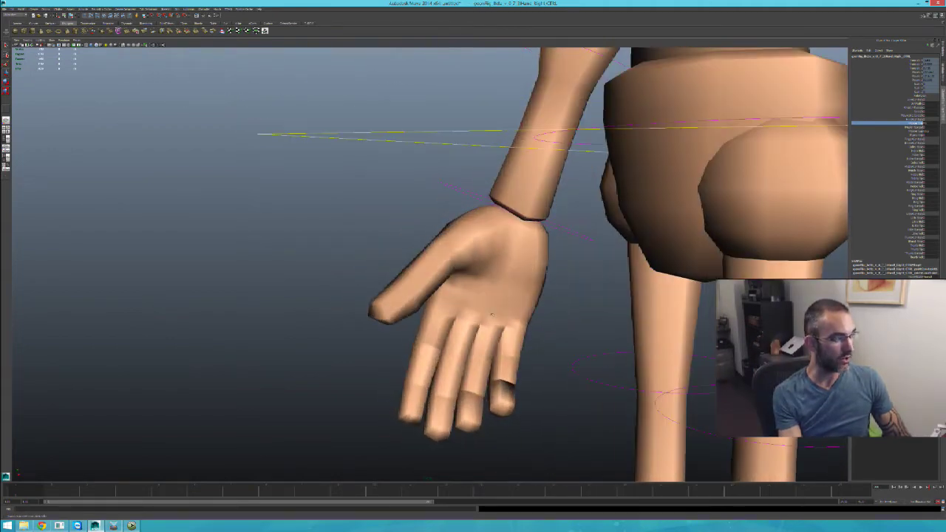
mouse_move(492, 315)
left_mouse_down("alt")
mouse_move(525, 317)
mouse_move(510, 311)
left_mouse_up("alt")
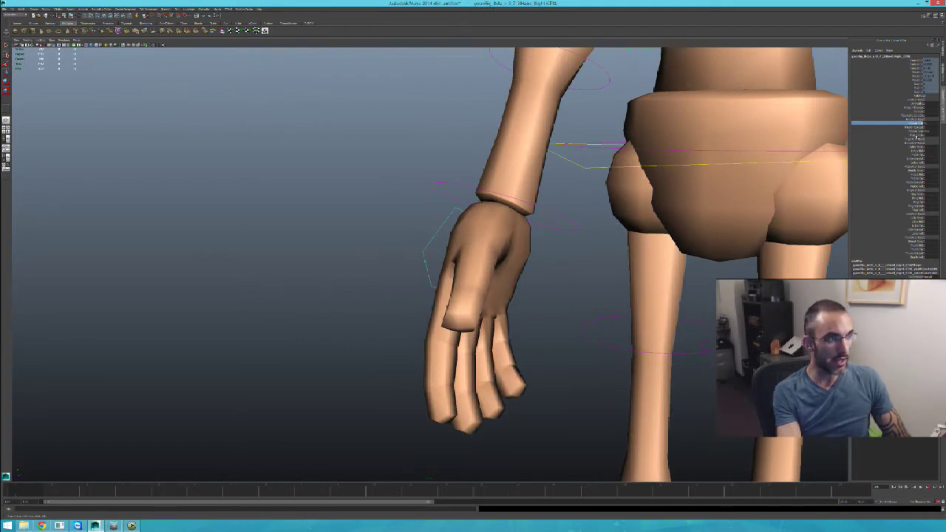
Try curling the right thumb with the overall thumb attribute, then straighten it again
left_click(917, 135)
middle_click_drag(544, 278, 559, 307)
left_click_drag(560, 307, 603, 302, "alt")
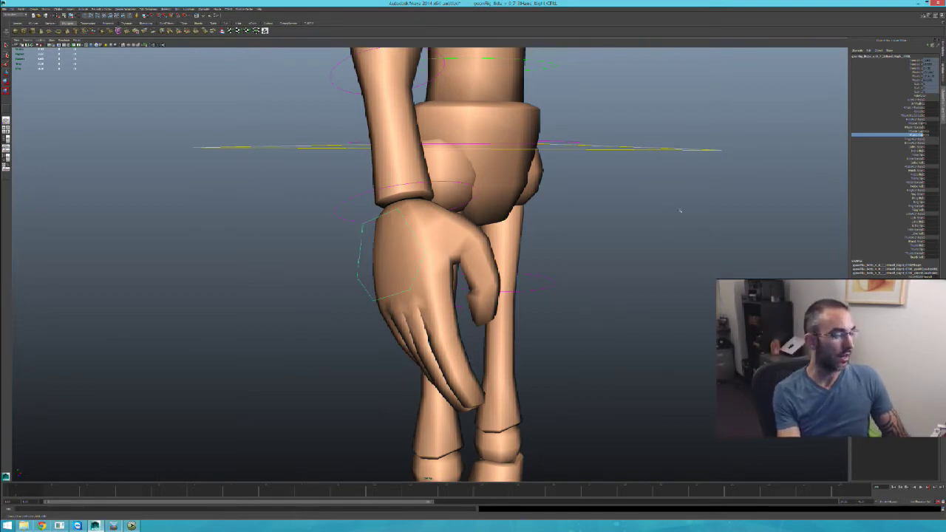
middle_click_drag(679, 210, 591, 210)
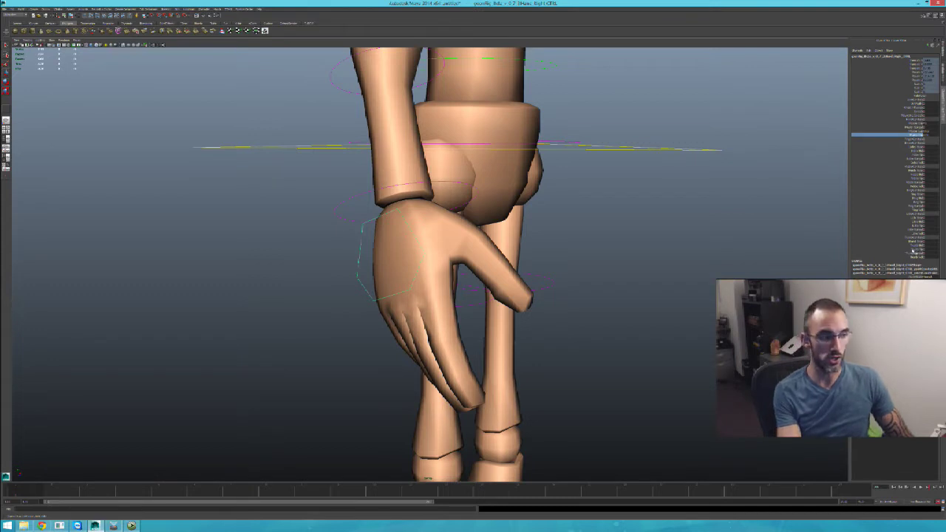
Rotate the right thumb at its base inward so it rests closer to the index finger
left_click(917, 242)
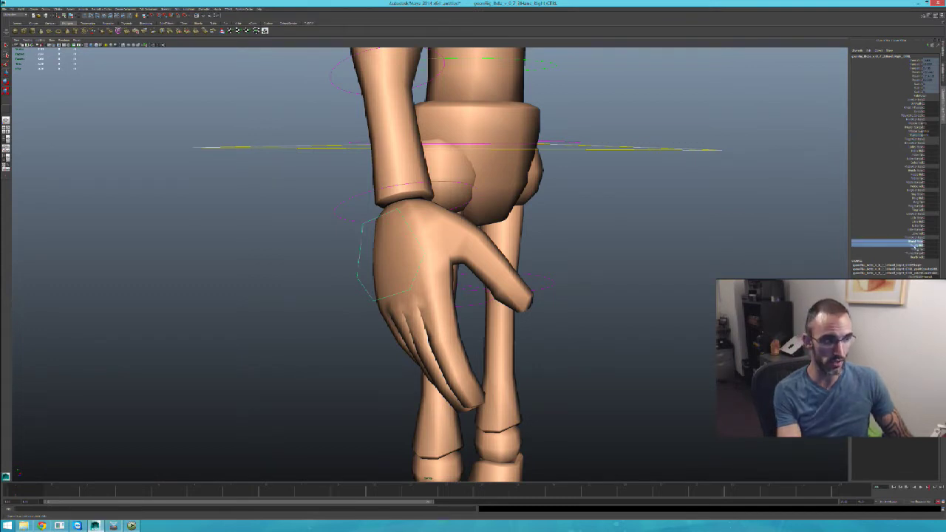
middle_click_drag(591, 310, 665, 317)
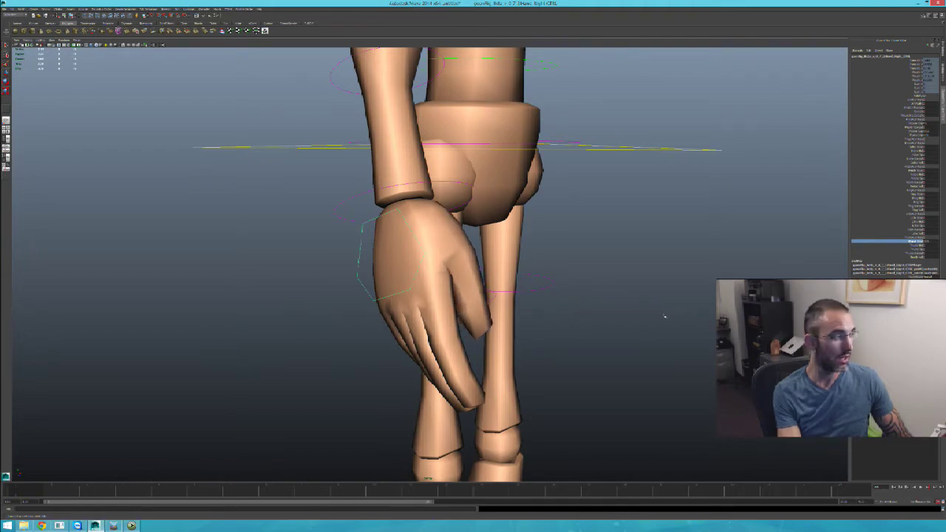
left_click_drag(665, 316, 582, 300, "alt")
Bend the end of the right thumb slightly outward and check its relaxed shape from several angles
left_click(906, 245)
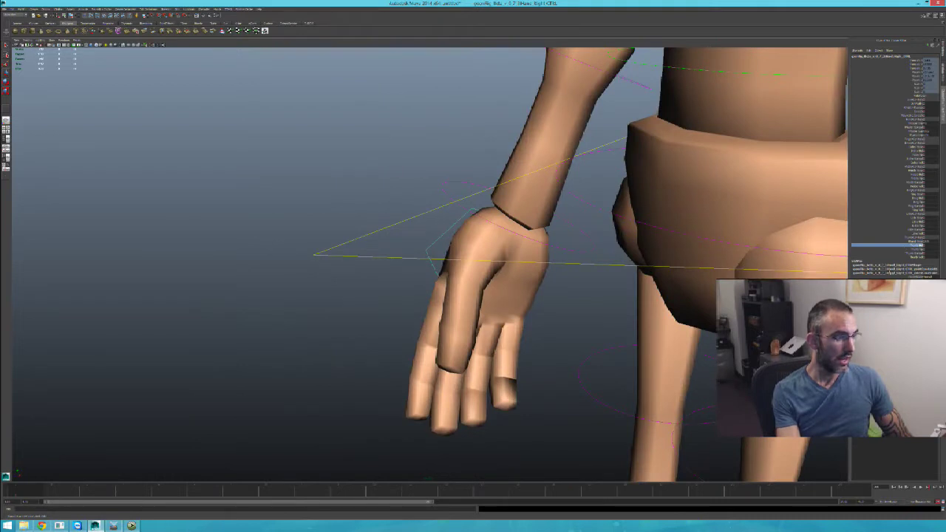
left_click(916, 249)
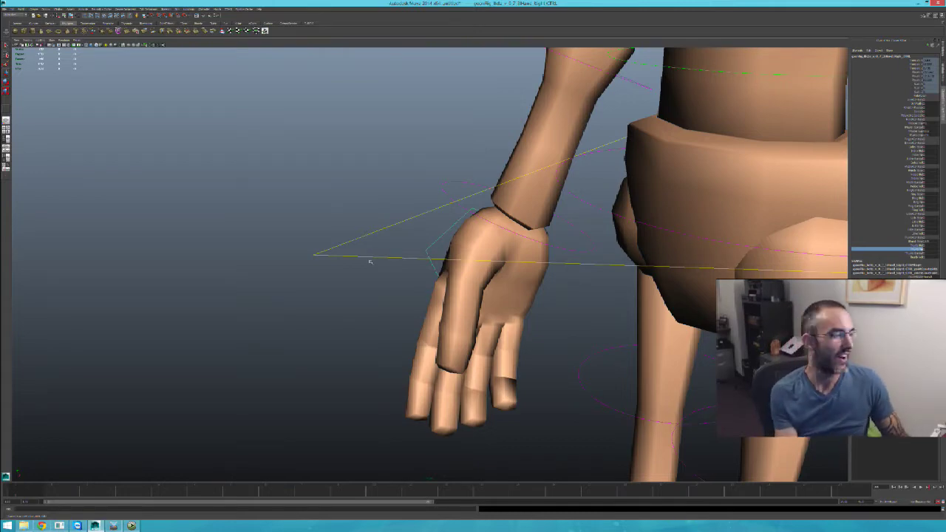
left_click_drag(465, 287, 457, 235, "alt")
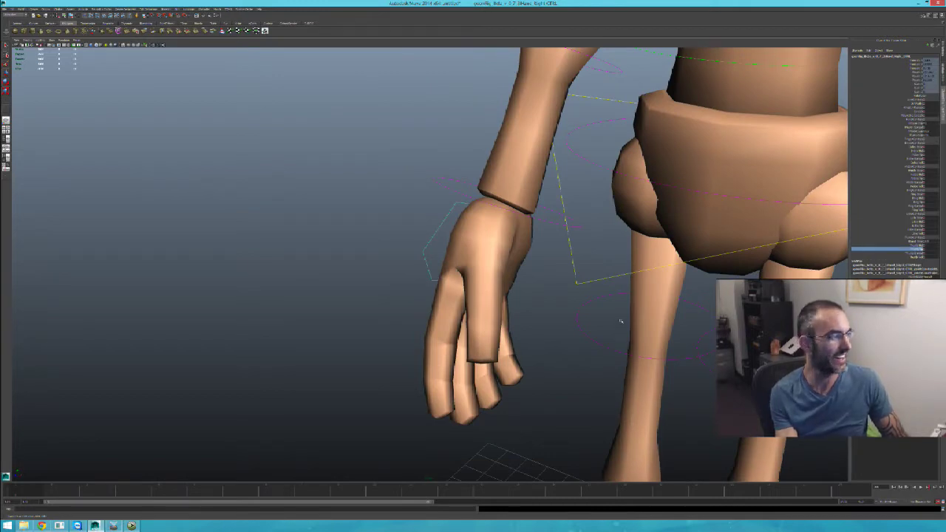
left_click_drag(621, 320, 591, 333, "alt")
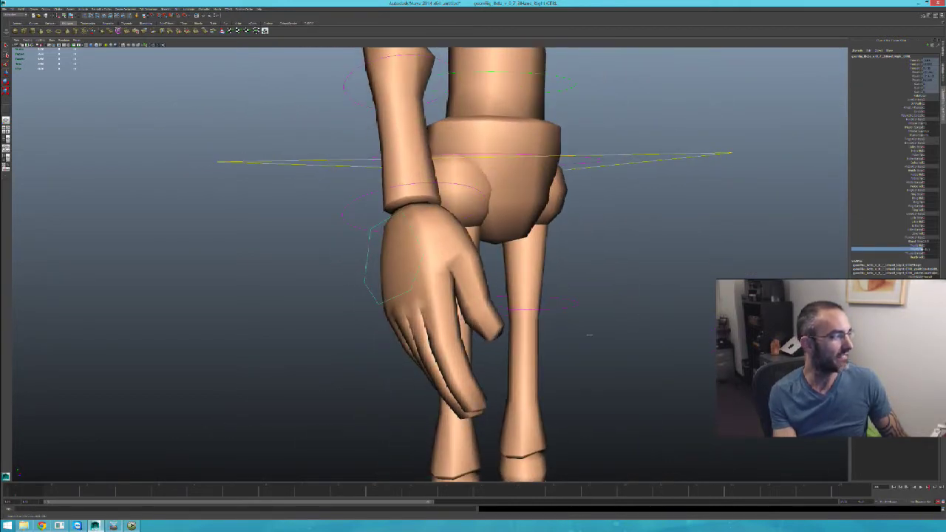
middle_click_drag(589, 335, 605, 332)
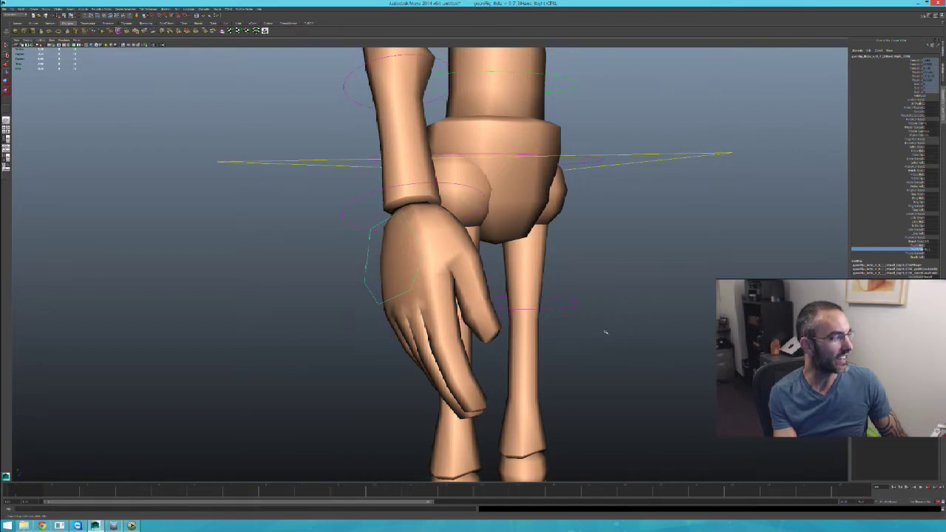
left_click_drag(605, 331, 555, 330, "alt")
right_click_drag(555, 329, 536, 329, "alt")
left_click_drag(561, 329, 579, 303, "alt")
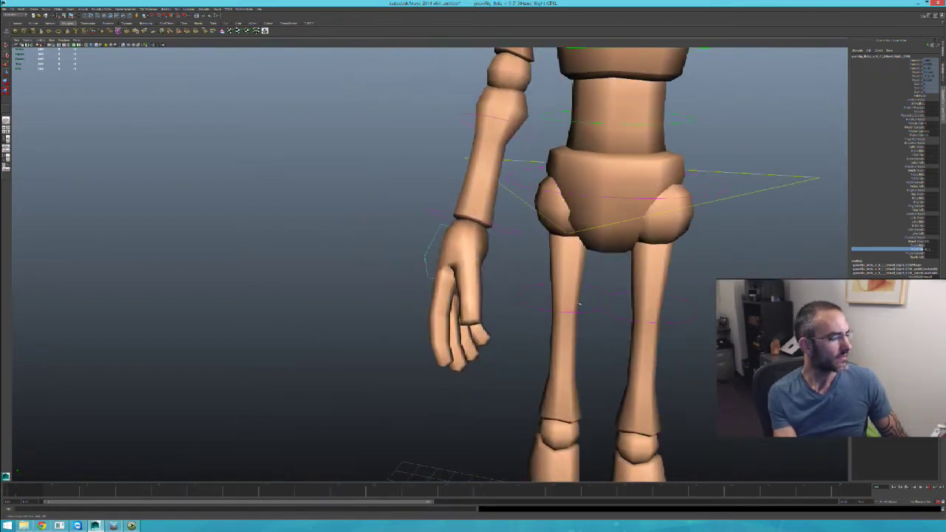
left_click_drag(509, 319, 453, 292, "alt")
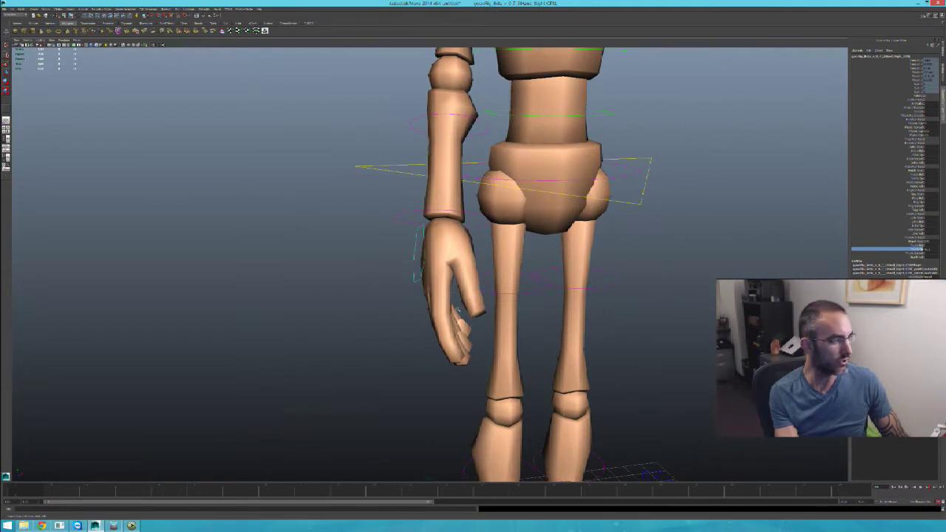
right_click_drag(450, 309, 480, 310, "alt")
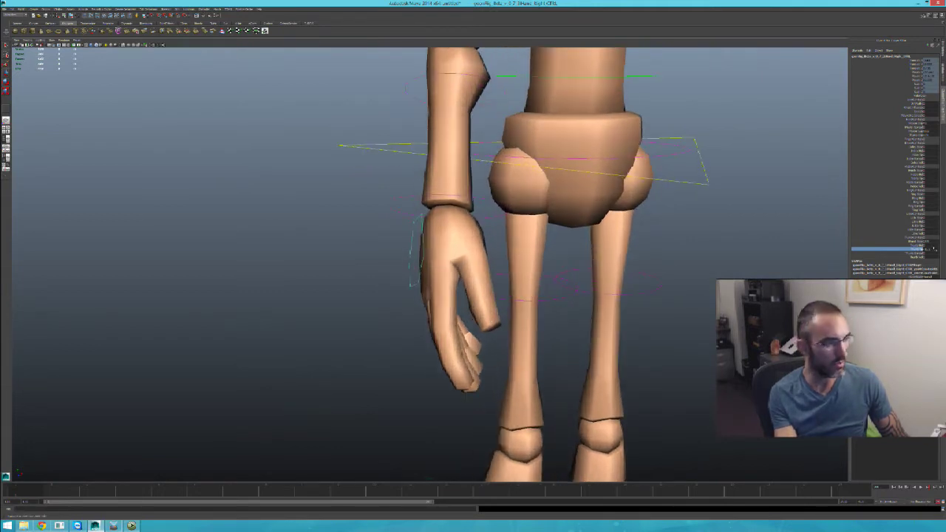
Bring the right thumb slightly closer to the palm sideways and inspect the relaxed hand and arm from several angles
left_click(917, 253)
middle_click_drag(768, 317, 736, 318)
left_click_drag(711, 316, 628, 305, "alt")
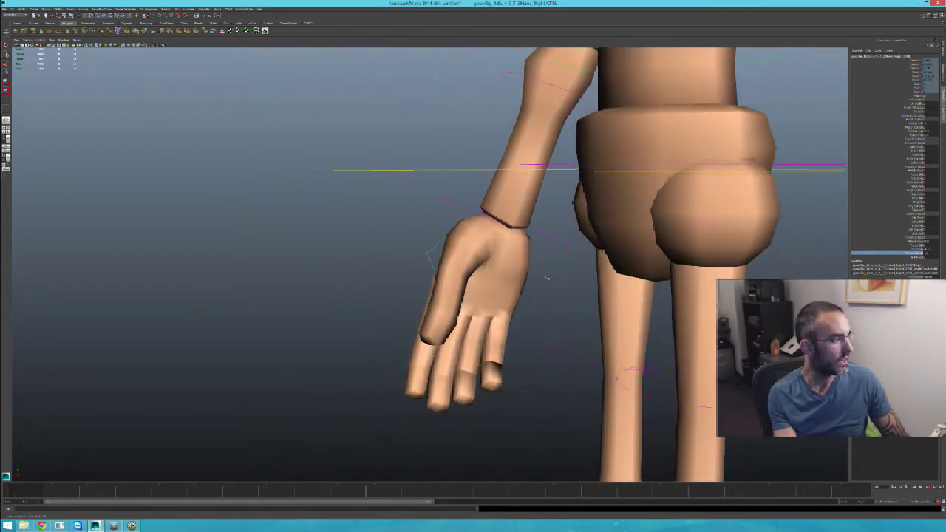
left_click_drag(546, 277, 579, 286, "alt")
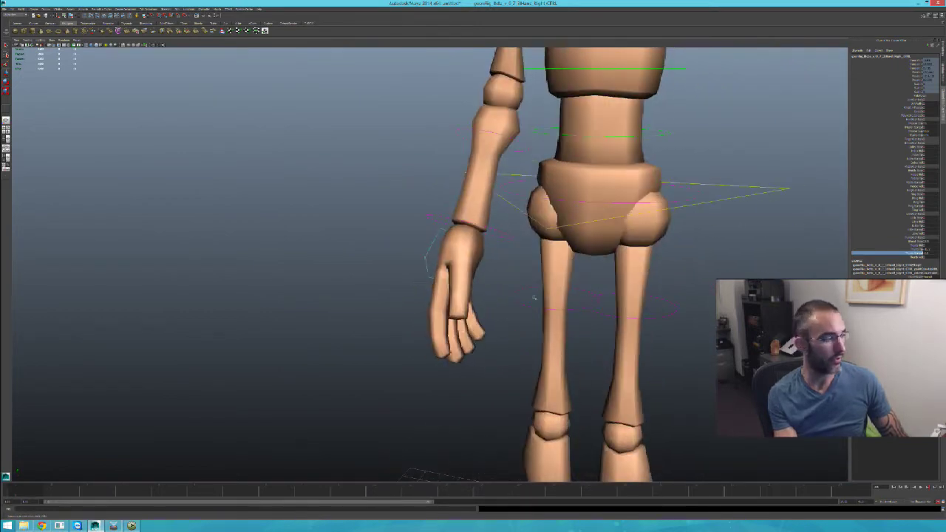
scroll(565, 318, "up", 3)
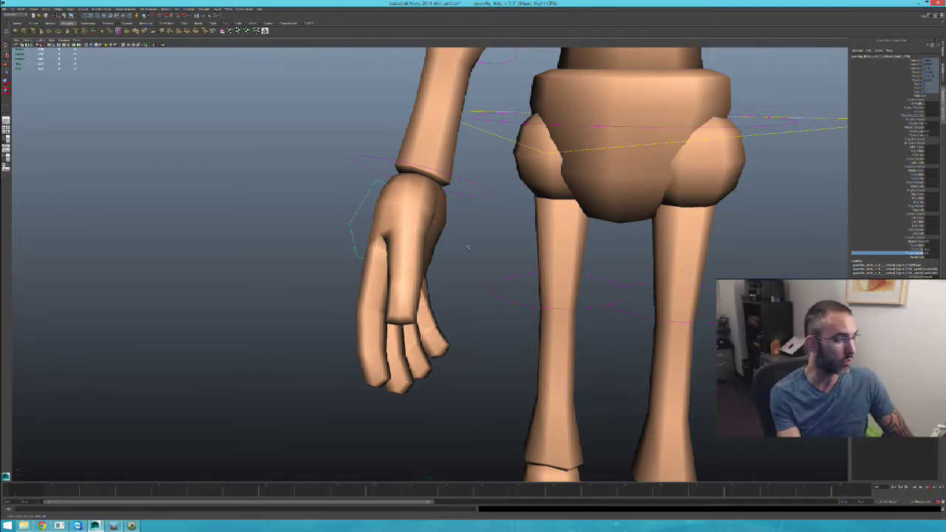
left_click_drag(532, 357, 539, 283, "alt")
right_click_drag(538, 283, 412, 198, "alt")
right_click_drag(561, 250, 474, 220, "alt")
left_click_drag(474, 220, 486, 277, "alt")
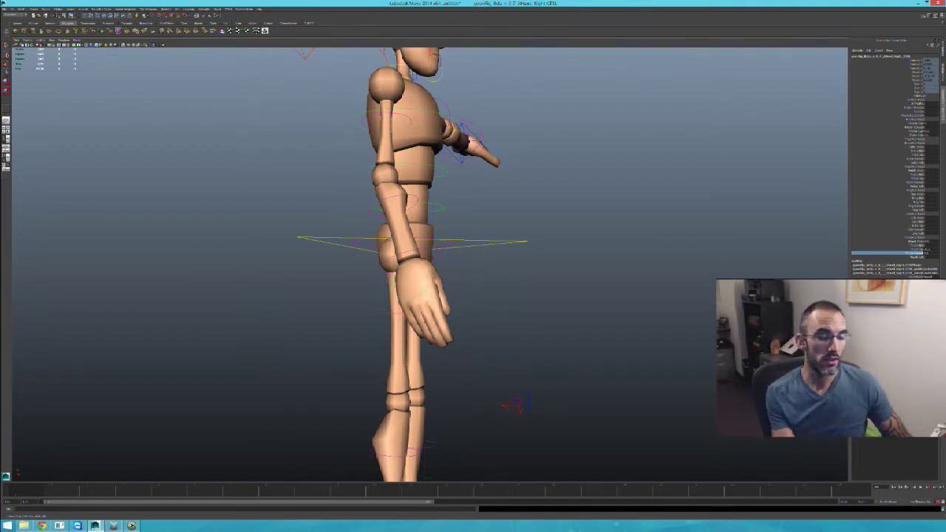
left_click_drag(584, 247, 511, 251, "alt")
Pose the right arm with its FK controls so the elbow bends and the forearm and hand extend in front of the body
left_click(465, 297)
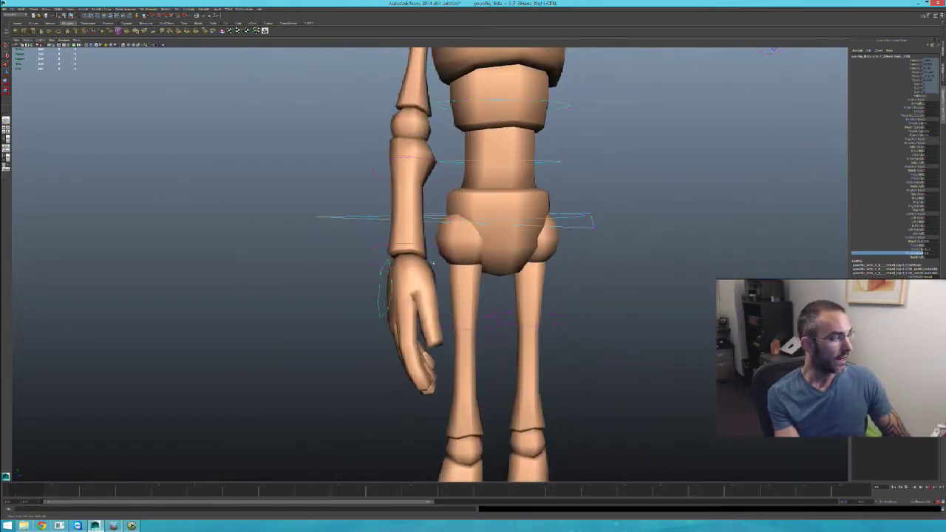
left_click(435, 264)
key("e")
middle_click_drag(382, 257, 390, 313, "alt")
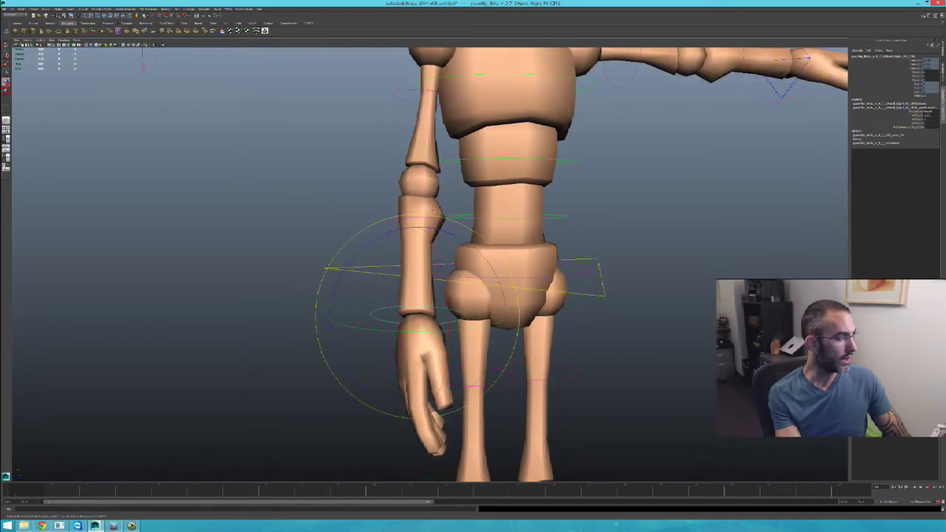
key("q")
left_click(431, 238)
key("e")
left_click_drag(439, 246, 447, 168)
key("ctrl+z")
middle_click_drag(448, 169, 447, 201, "alt")
left_click_drag(446, 201, 410, 198, "alt")
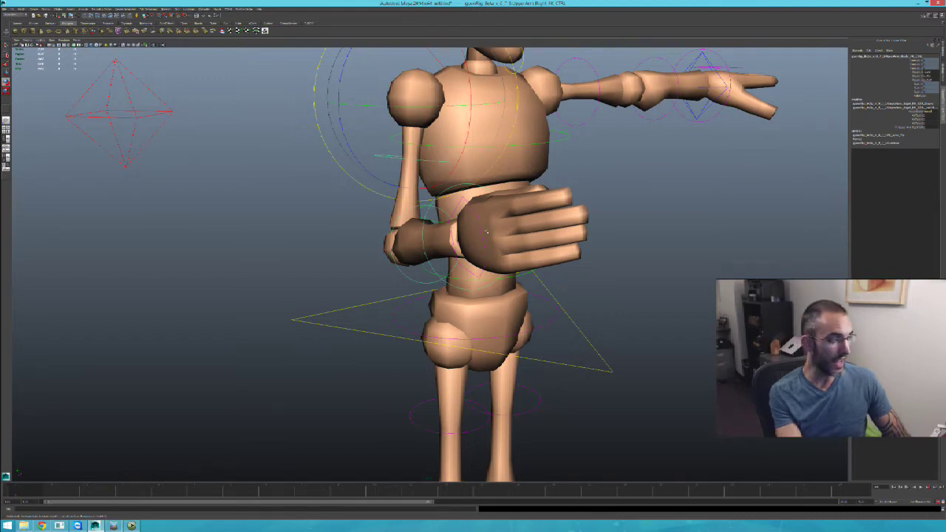
Select only the control of the raised right hand that holds the finger attributes
left_click_drag(486, 232, 531, 232, "alt")
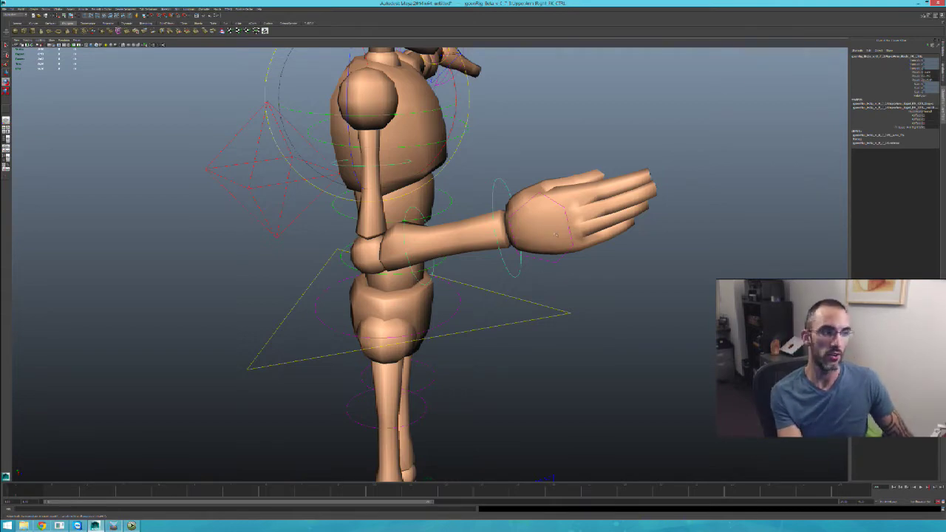
right_click_drag(554, 253, 601, 258, "alt")
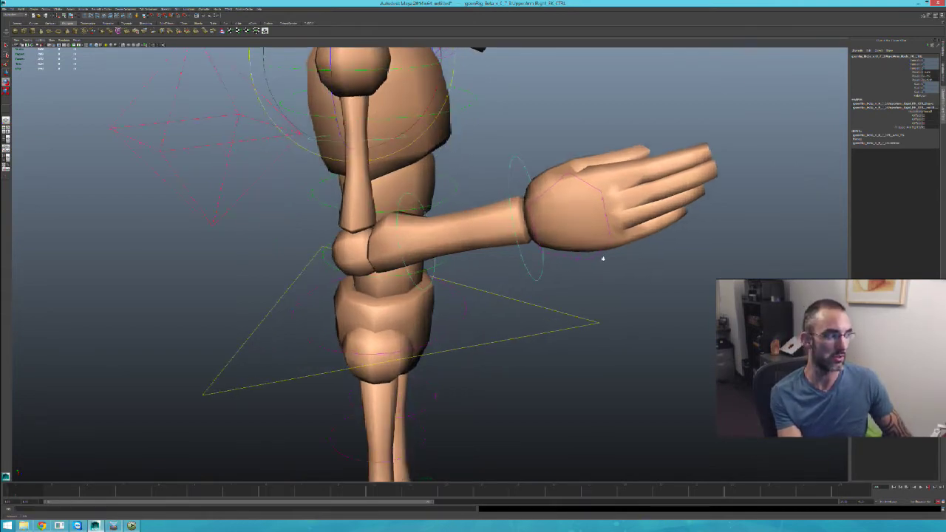
middle_click_drag(556, 238, 531, 271, "alt")
left_click_drag(514, 267, 539, 205, "alt")
left_click(539, 204)
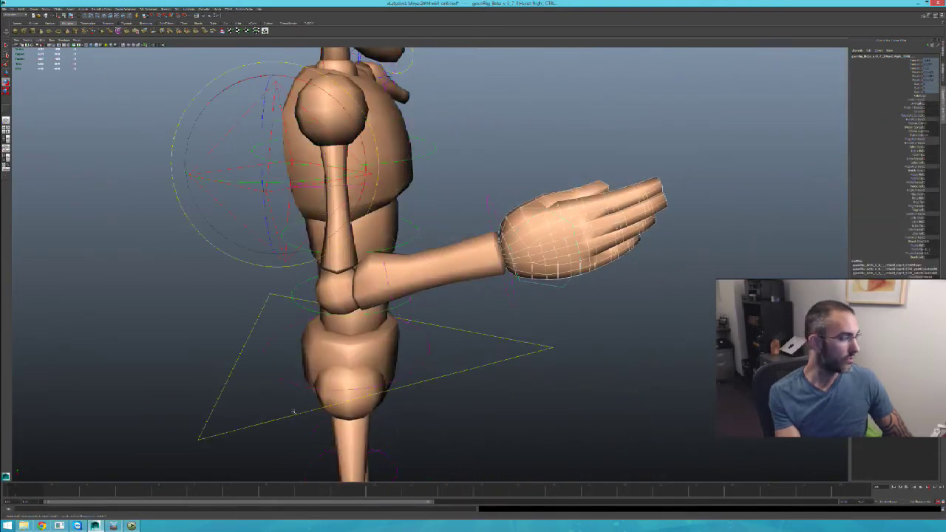
left_click(556, 284)
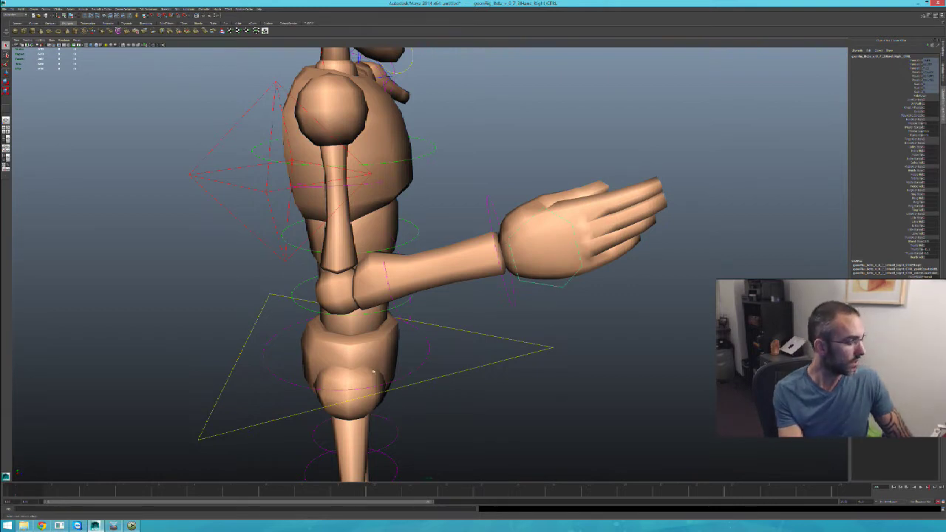
Start saving the scene under a new name and browse into the project's scene folders
key("ctrl+shift+s")
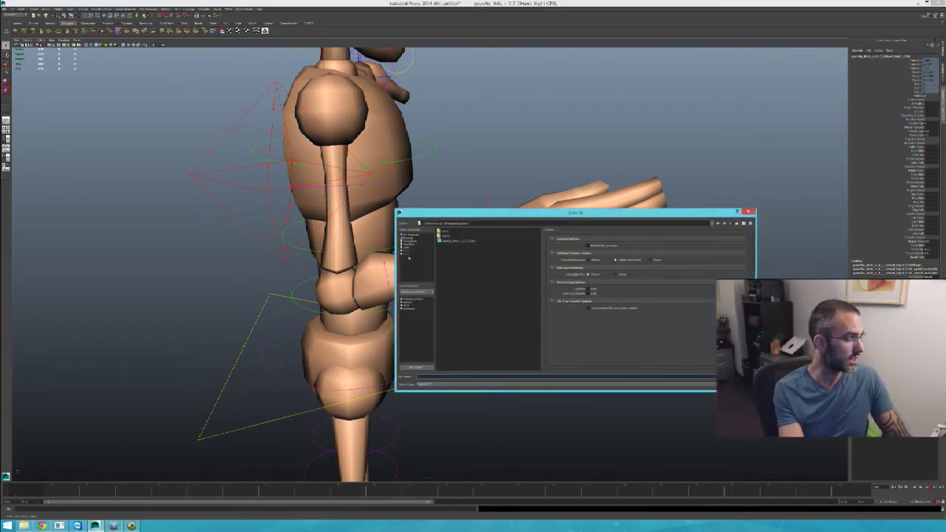
left_click(412, 298)
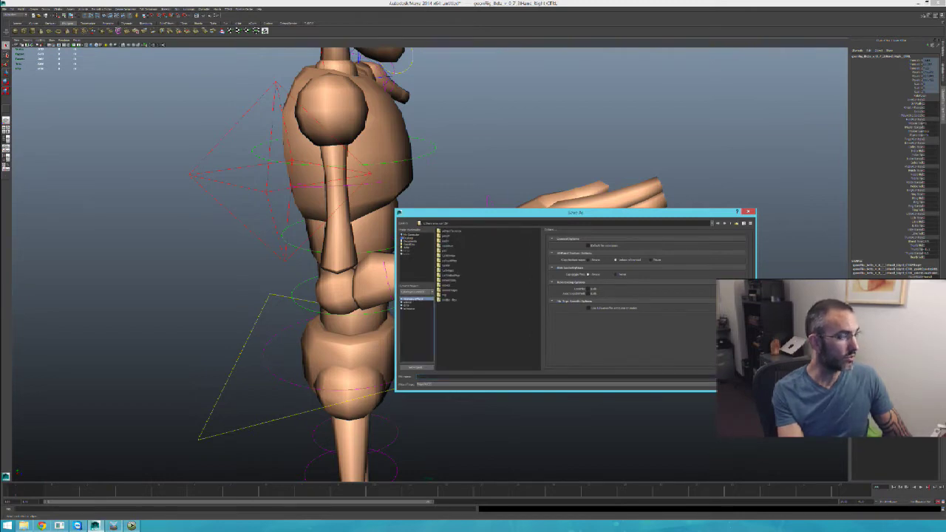
double_click(446, 291)
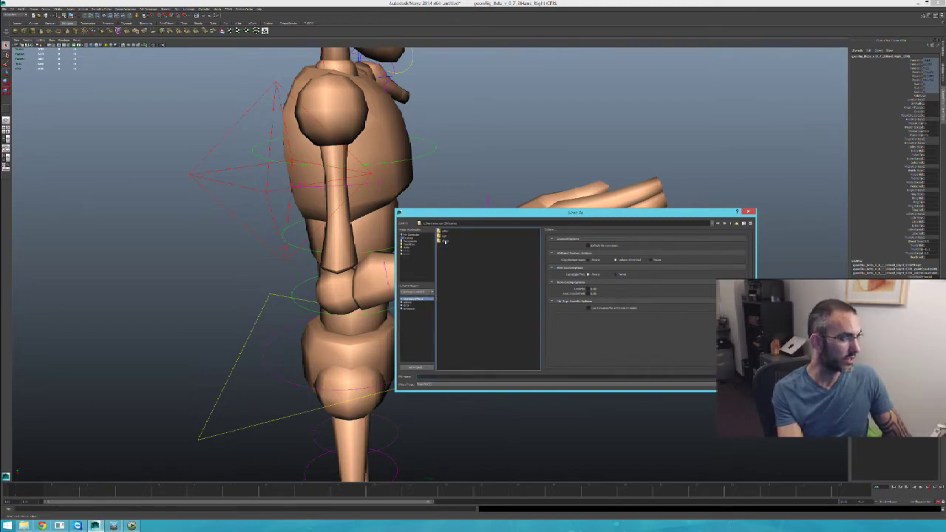
double_click(443, 240)
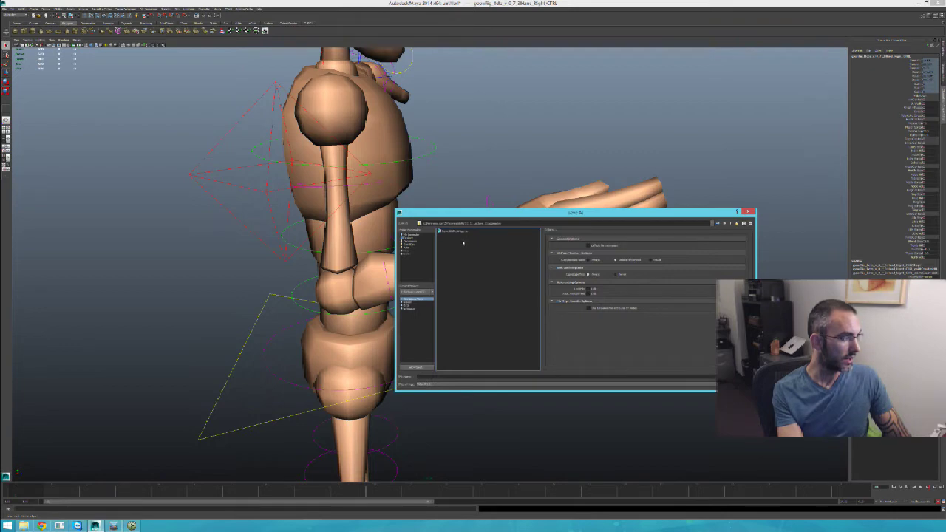
Create a folder for the Hands lesson among the other lesson folders and save the scene in it as a Hands file
left_click(736, 224)
left_click(736, 223)
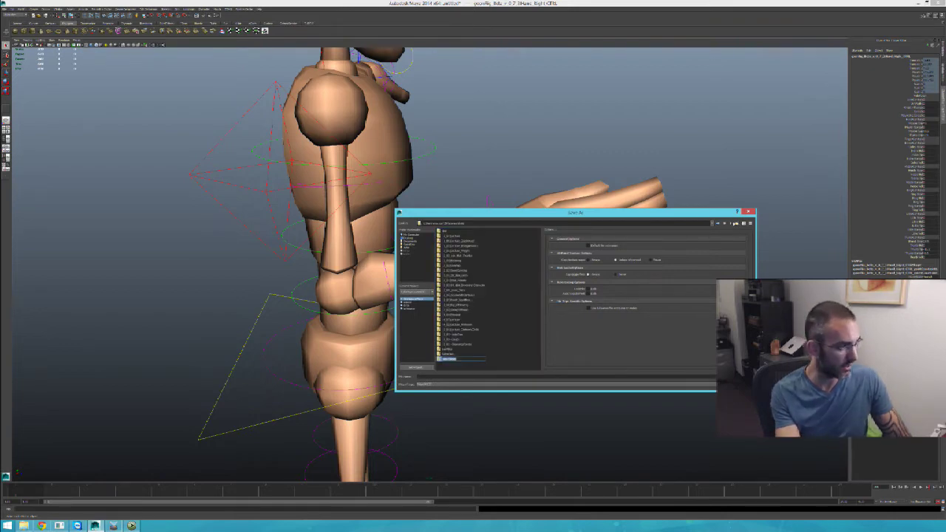
type("1_01")
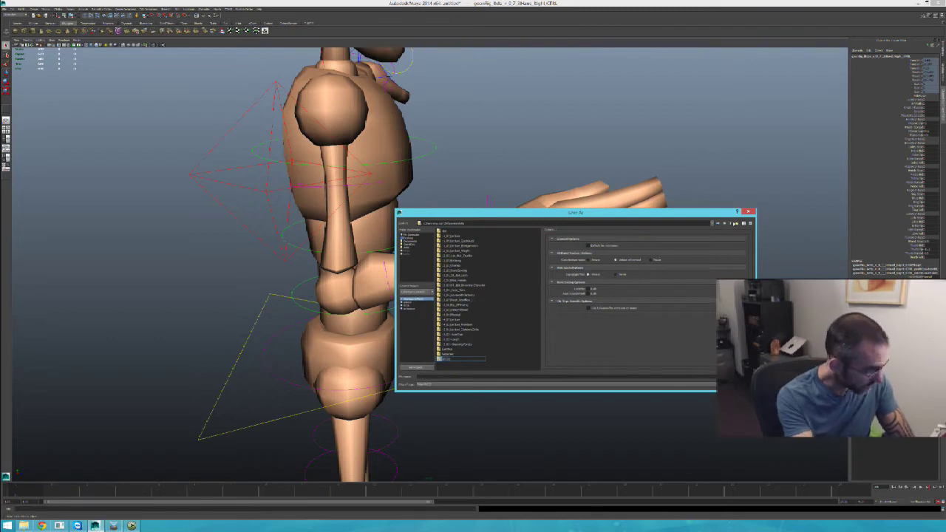
type("_Lec")
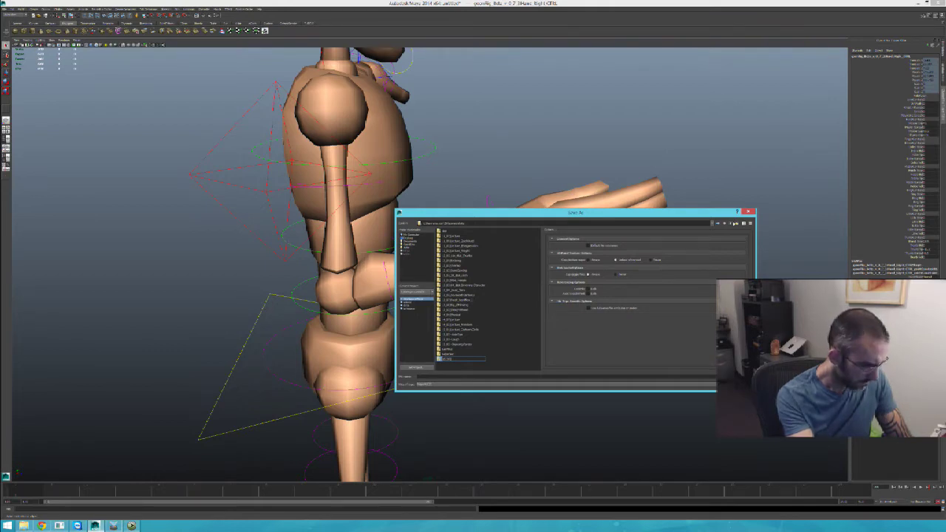
key("Return")
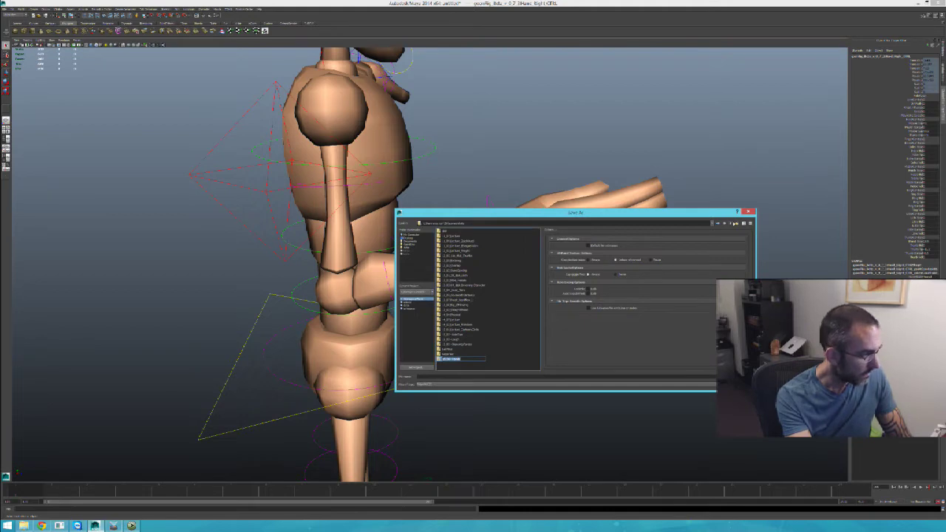
double_click(463, 359)
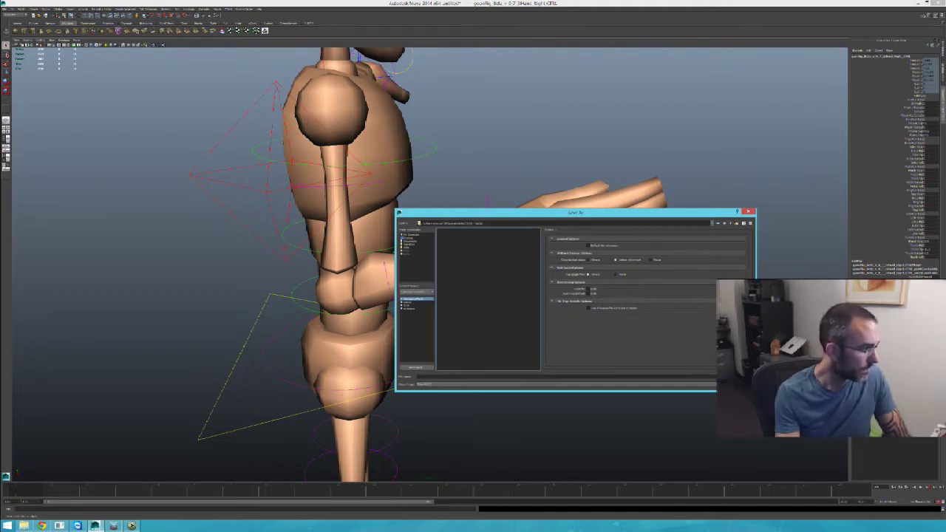
key("Return")
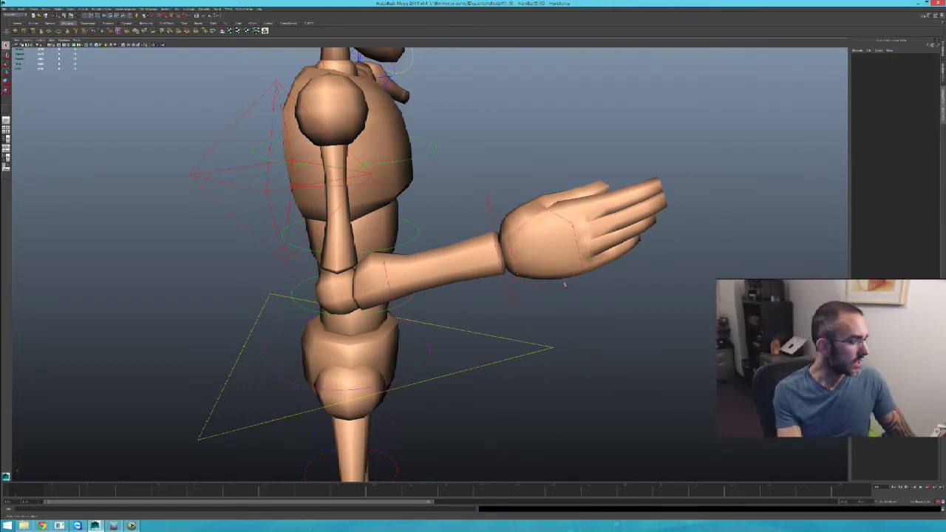
Key all attributes of the right hand control and extend the visible timeline range across the whole animation range
key("s")
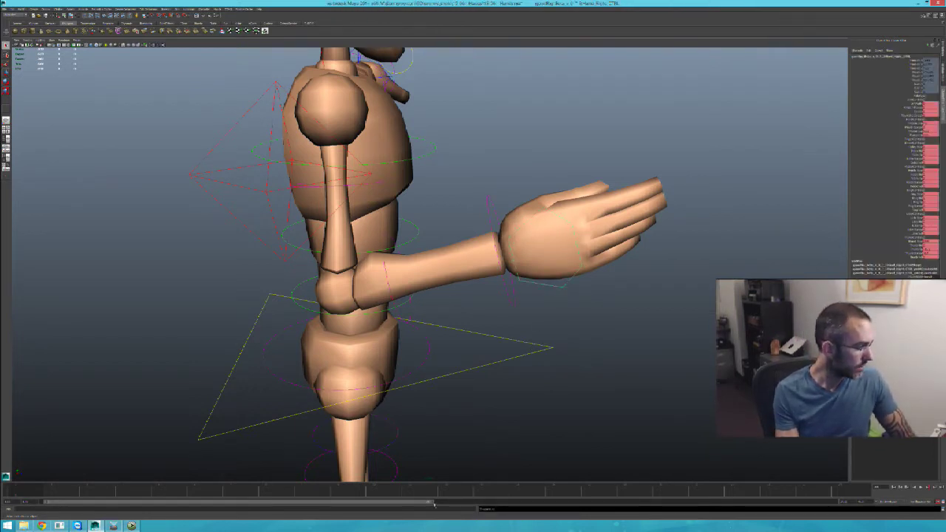
left_click_drag(433, 503, 835, 503)
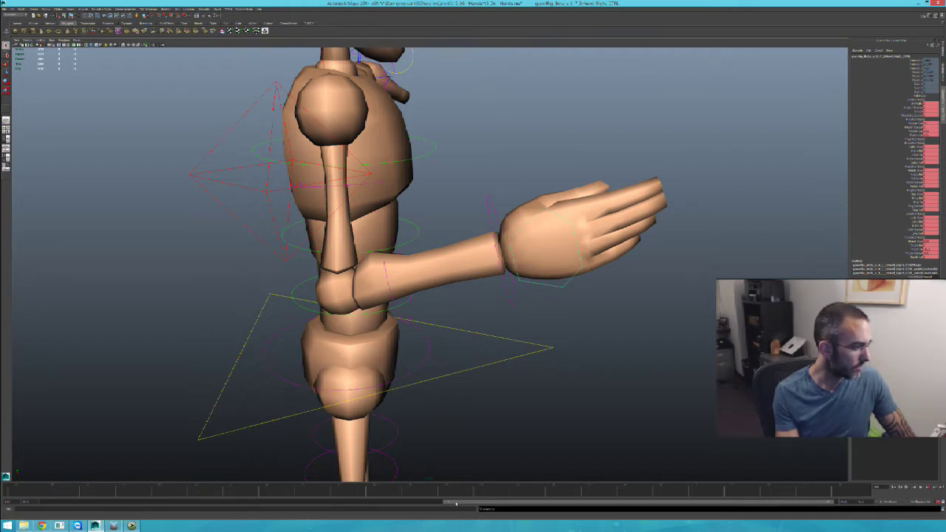
left_click_drag(446, 504, 28, 514)
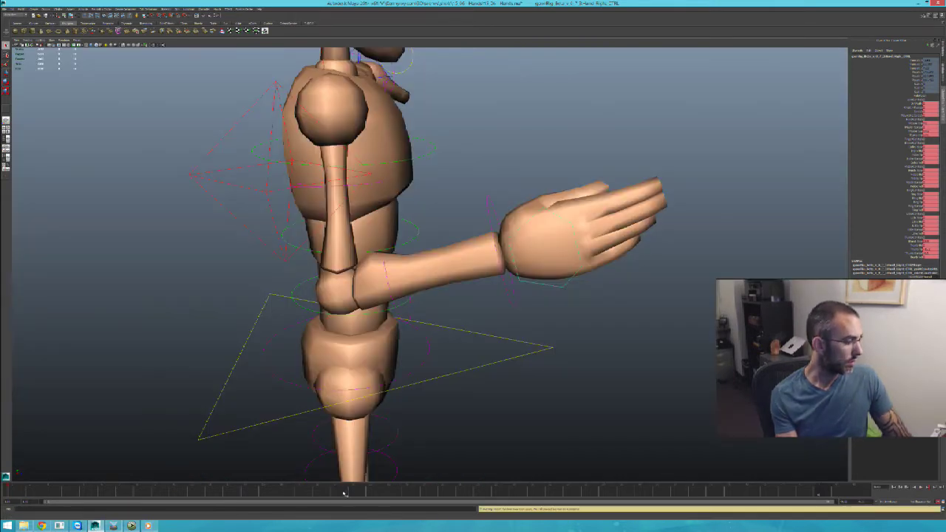
right_click(347, 491)
left_click(355, 485)
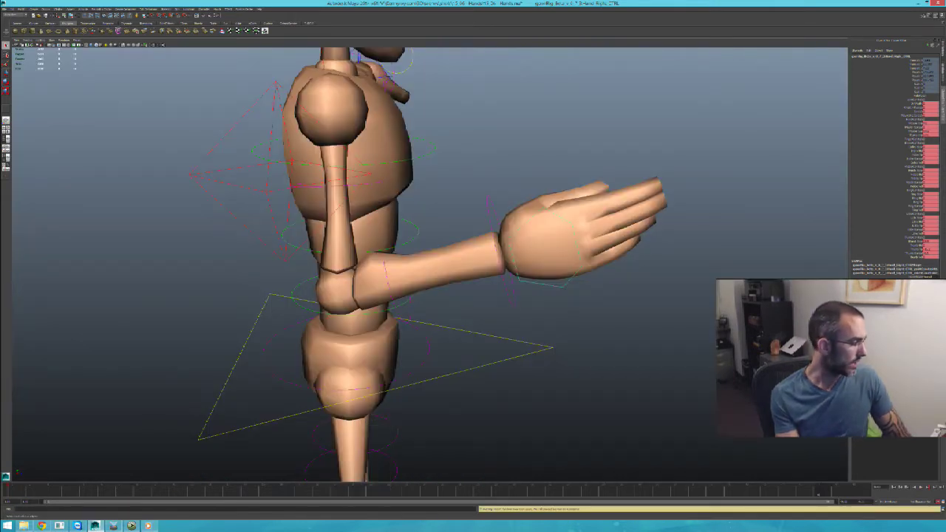
At a frame shortly after the first key, reset the right hand's overall finger attributes and thumb attributes to open the hand flat
left_click(522, 65)
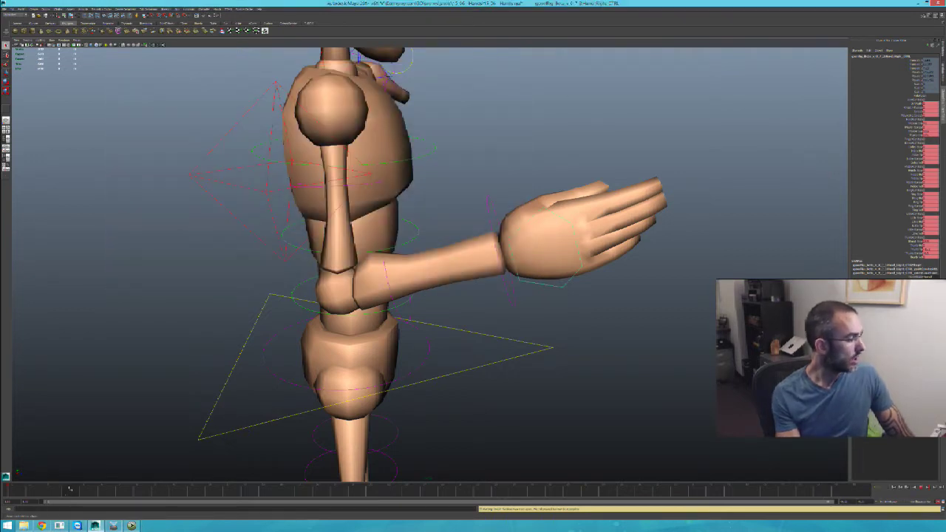
middle_click_drag(504, 268, 459, 294, "alt")
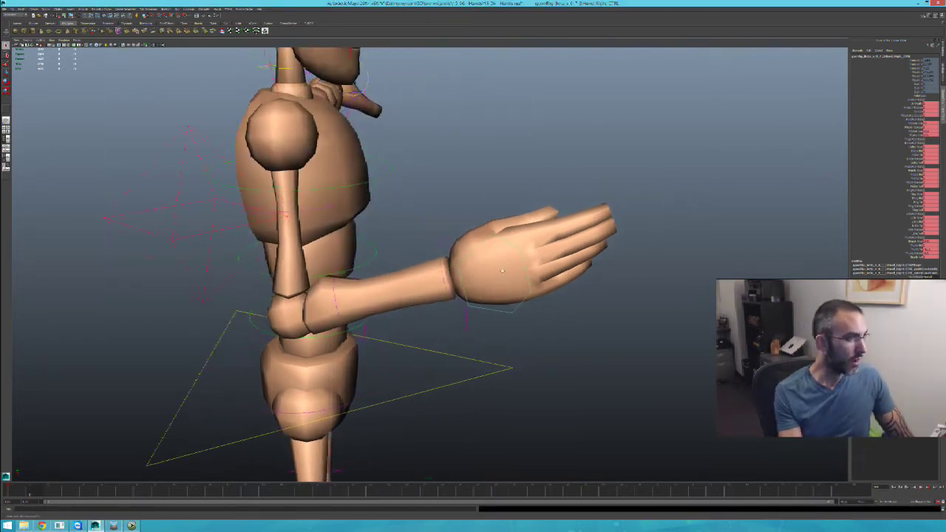
right_click_drag(458, 294, 624, 270, "alt")
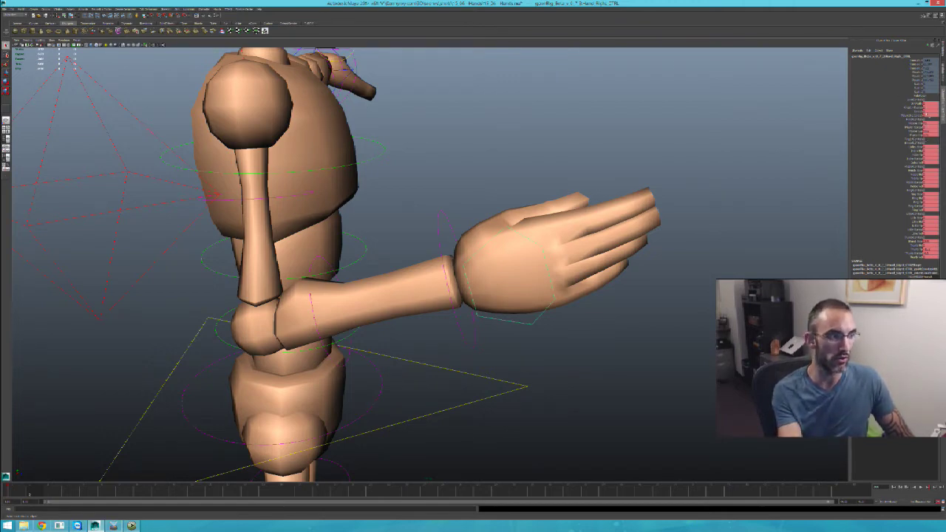
left_click(920, 124)
middle_click_drag(776, 264, 762, 205)
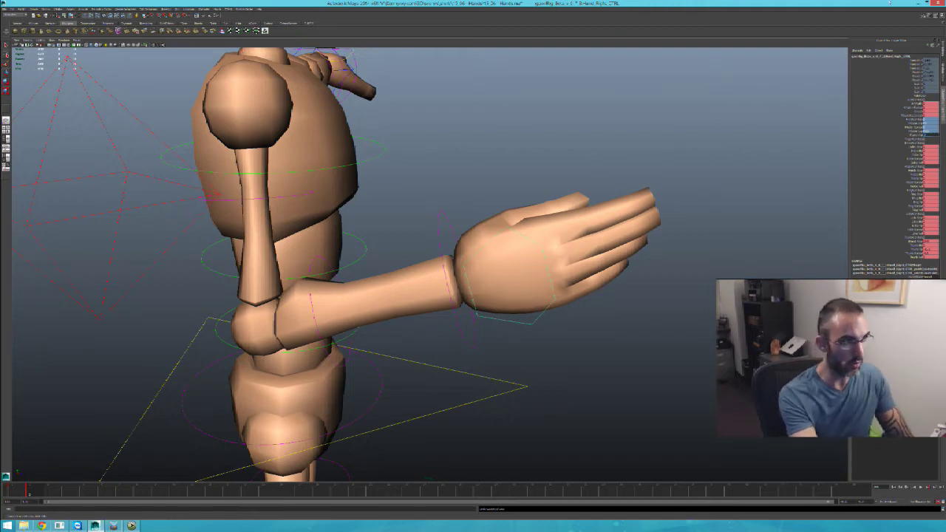
key("Return")
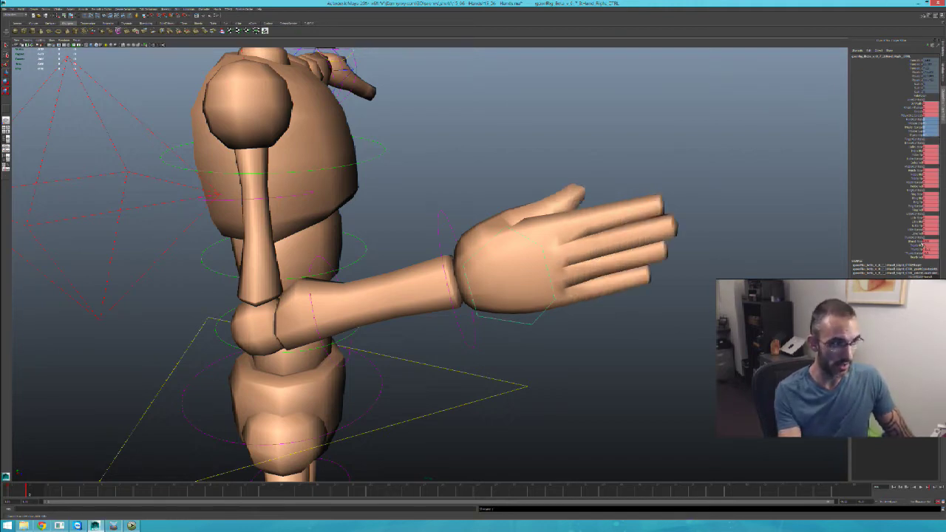
left_click_drag(920, 241, 915, 257)
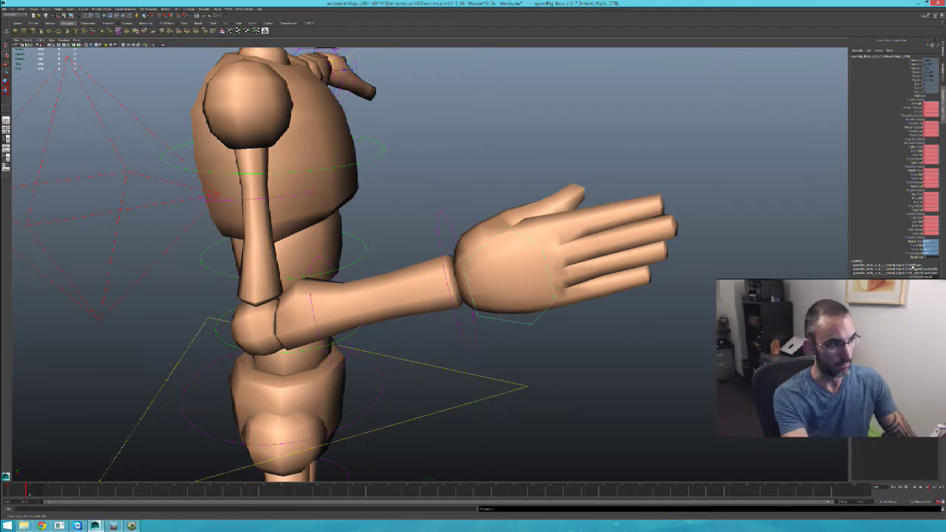
key("Return")
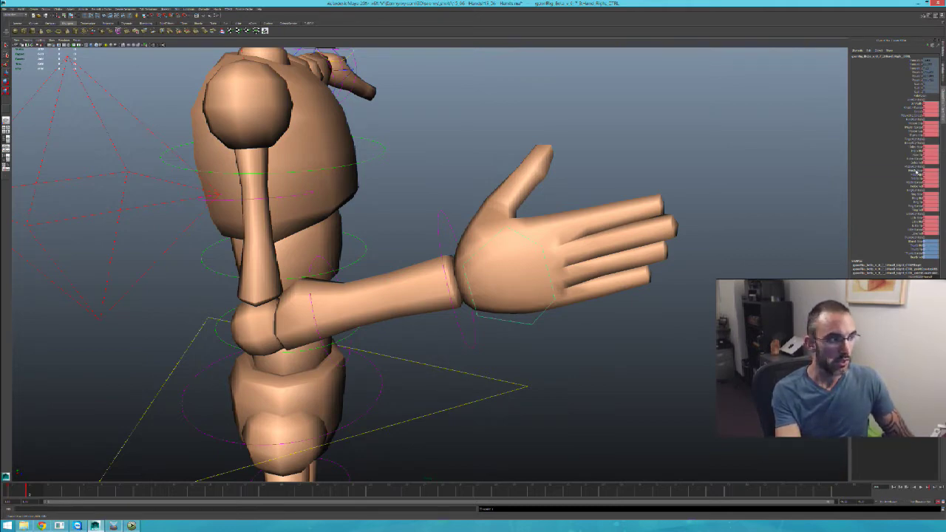
Curl the right hand's middle, ring and pinky fingers into the palm at all their joints, leaving the index finger extended
left_click_drag(916, 170, 915, 226)
middle_click_drag(728, 191, 670, 177, "alt")
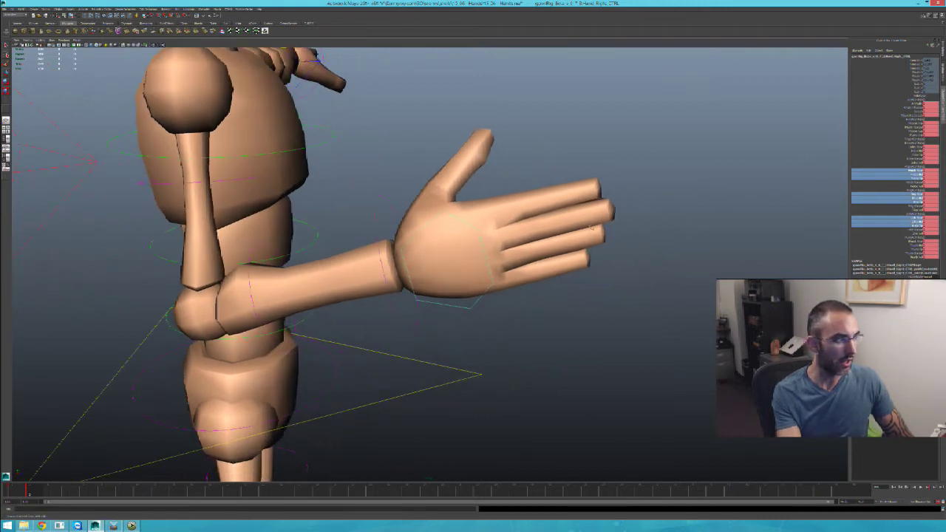
middle_click_drag(672, 222, 730, 236)
left_click_drag(730, 236, 599, 258, "alt")
middle_click_drag(600, 258, 665, 260)
key("ctrl+z")
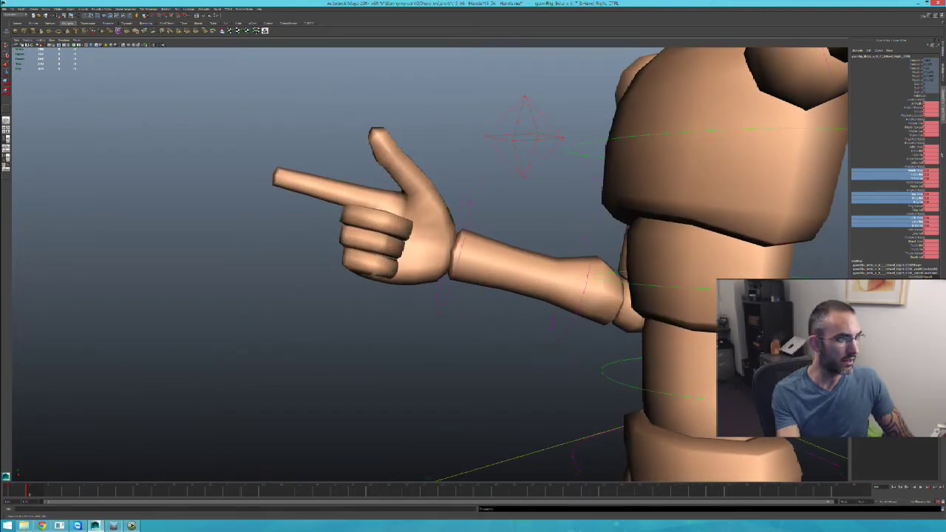
Stagger the curled fingers with an overall finger attribute and adjust the index finger's base rotation to keep it pointing
left_click(917, 131)
middle_click_drag(621, 240, 684, 255)
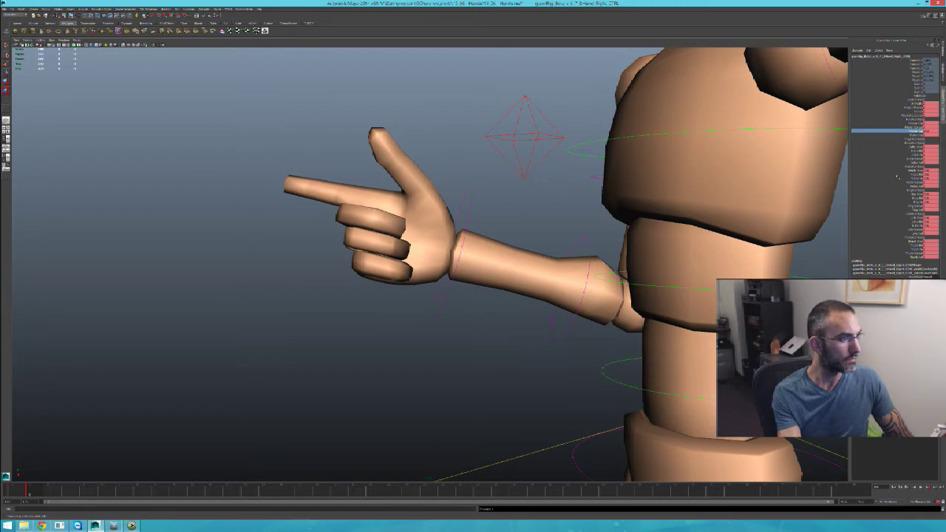
left_click_drag(680, 255, 593, 253, "alt")
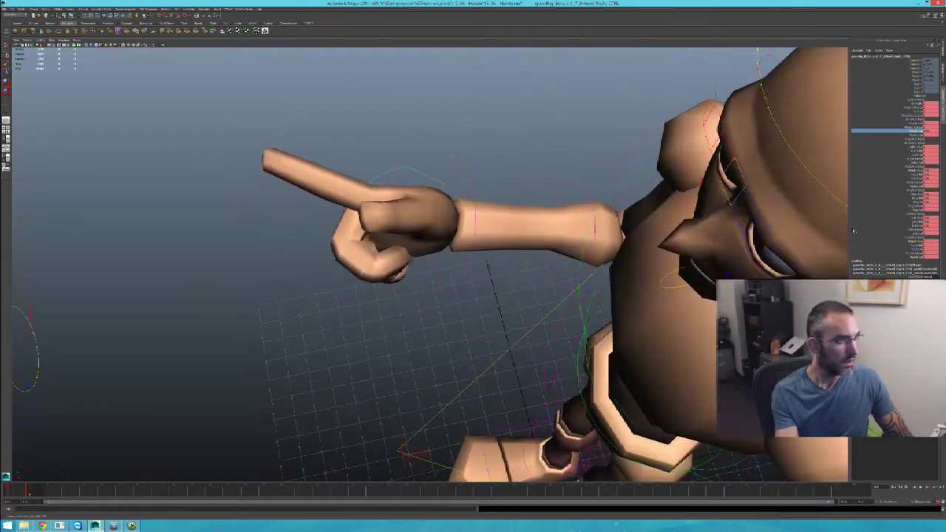
left_click(918, 147)
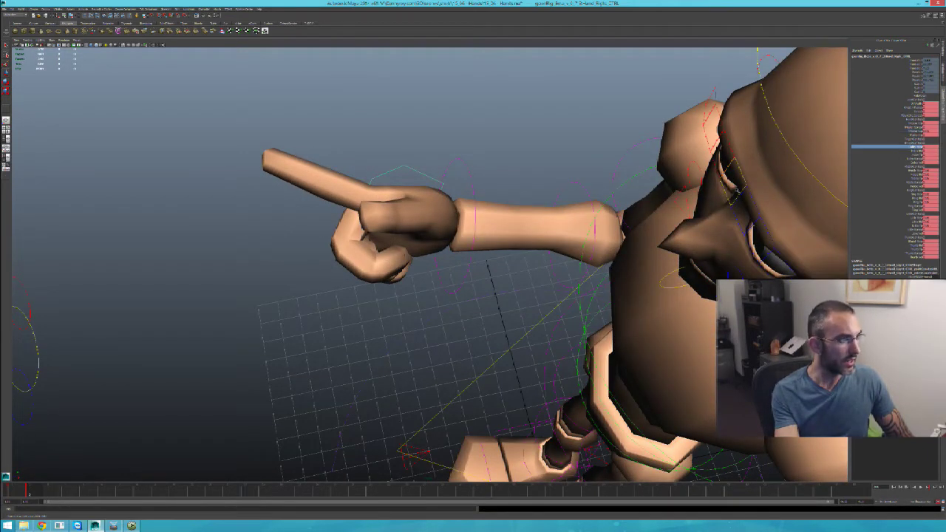
middle_click_drag(695, 193, 669, 195)
left_click_drag(628, 285, 553, 222, "alt")
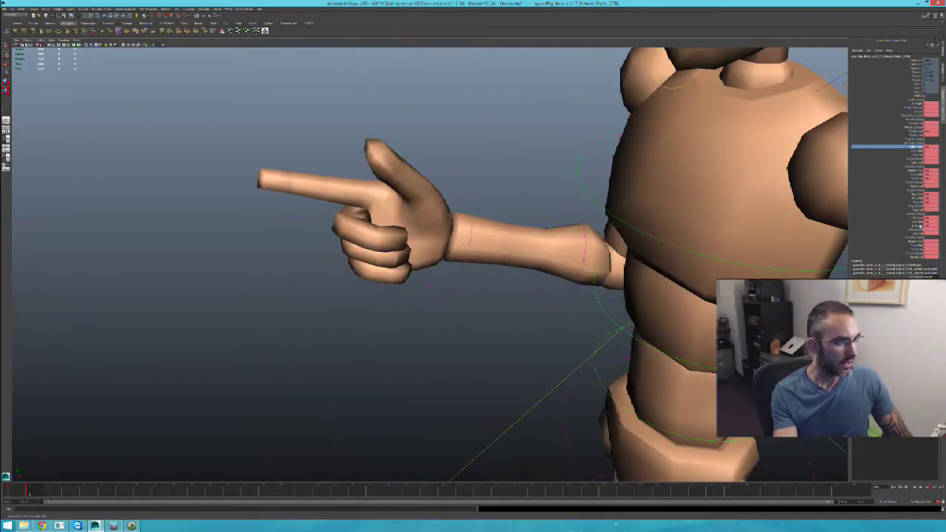
Slightly loosen the curl of the middle and end joints of the middle, ring and pinky fingers together
left_click(922, 223)
left_click(917, 248, "ctrl")
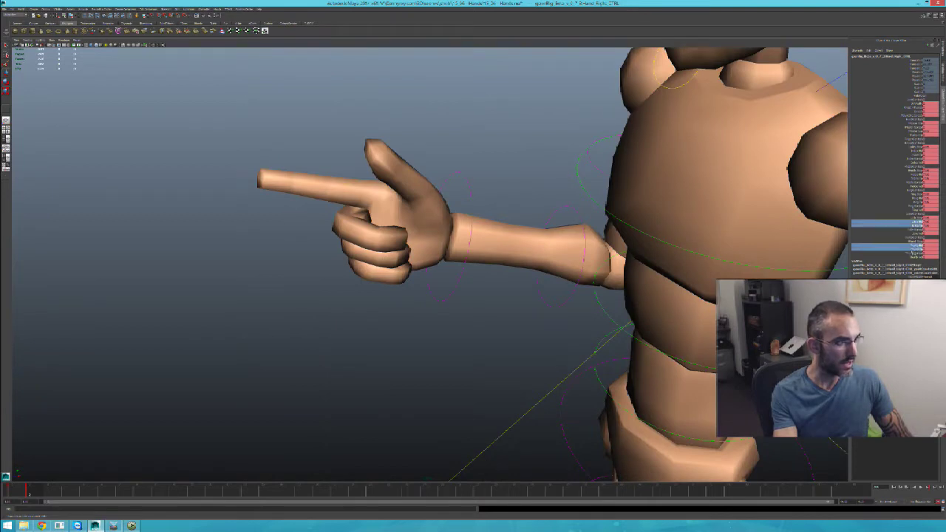
left_click(919, 225)
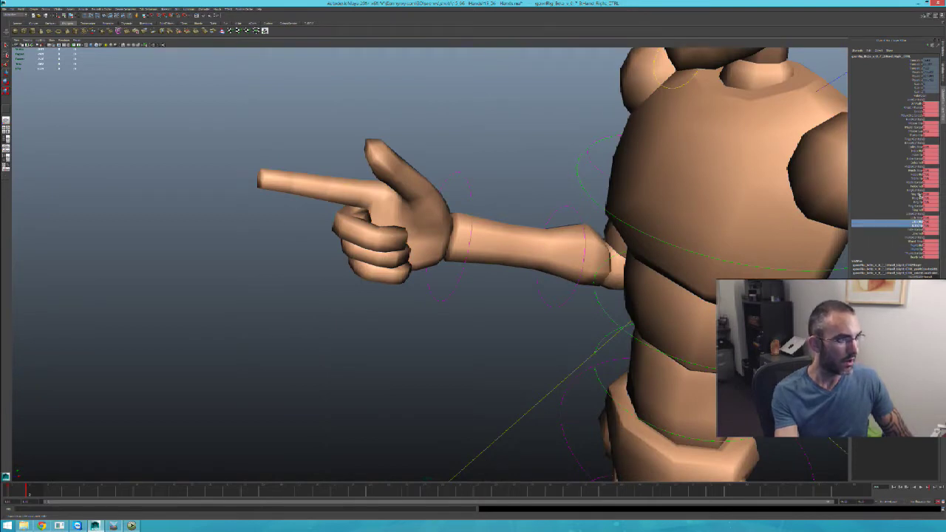
left_click(919, 197, "ctrl")
left_click_drag(918, 171, 918, 174, "ctrl")
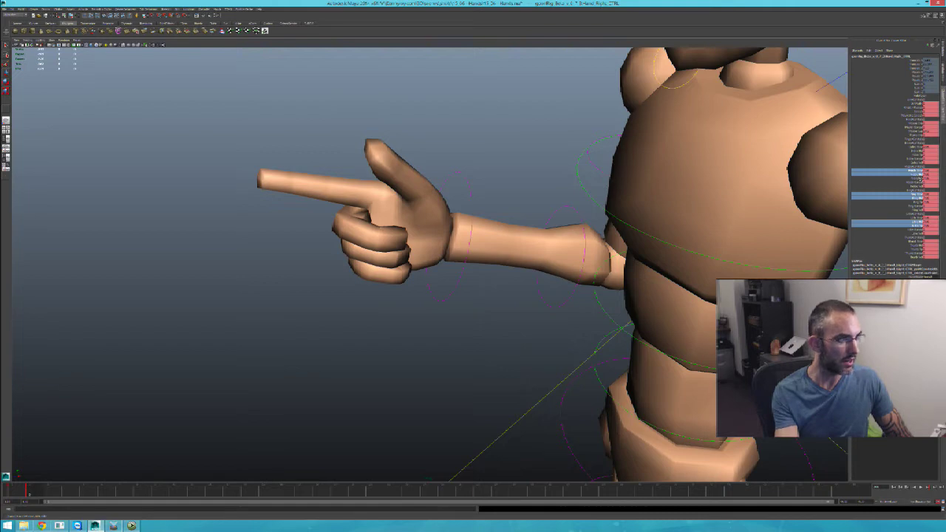
left_click(918, 171, "ctrl")
left_click(917, 178, "ctrl")
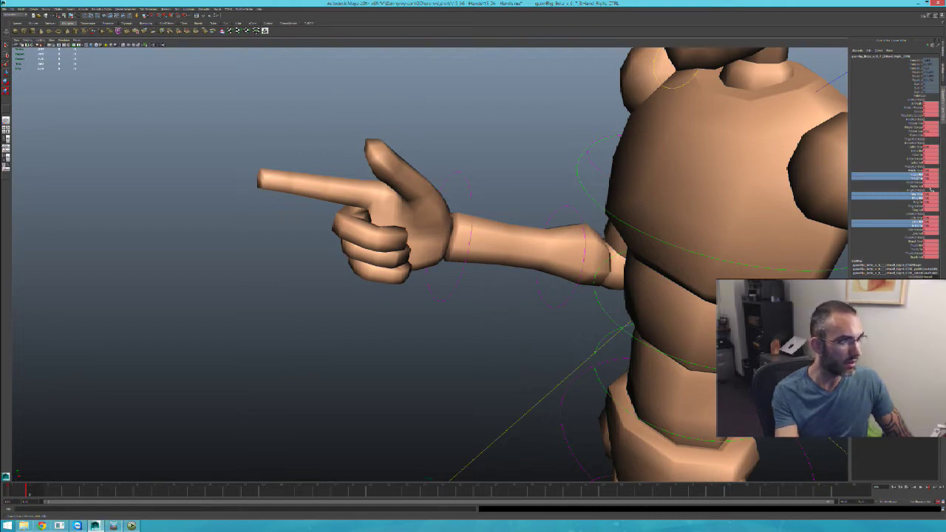
left_click(917, 194, "ctrl")
left_click(917, 202, "ctrl")
middle_click_drag(636, 244, 615, 243)
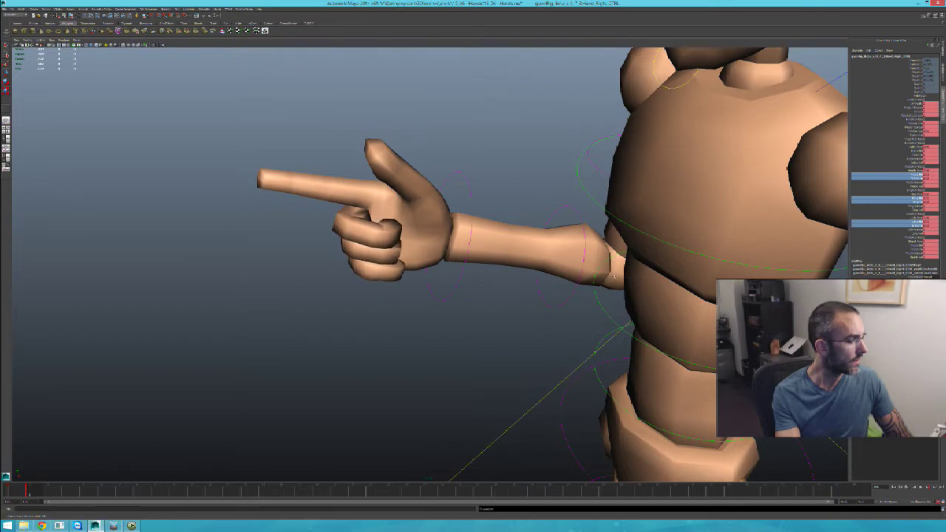
left_click_drag(613, 237, 807, 191, "alt")
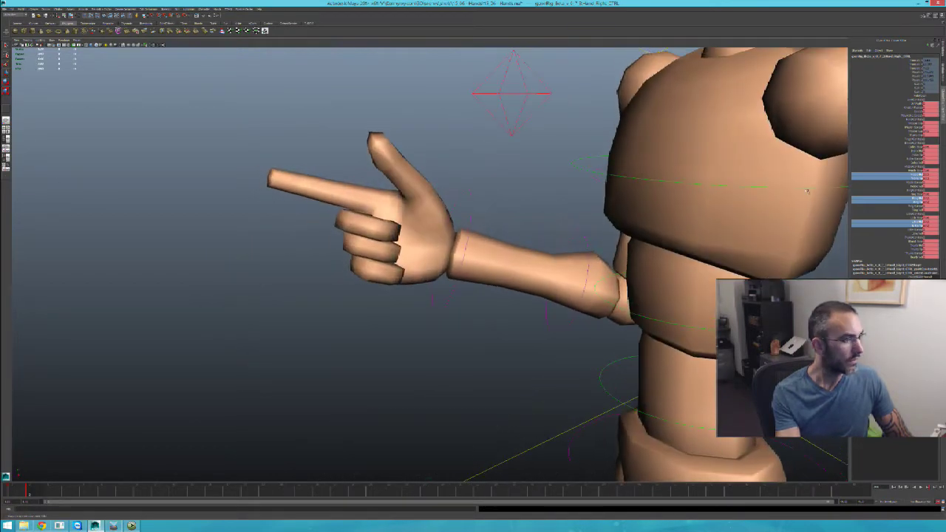
Fold the thumb down toward the curled fingers by rotating all its joints, refining the bend of its outer joints
left_click_drag(917, 241, 919, 250)
middle_click_drag(761, 256, 713, 290)
left_click(917, 245)
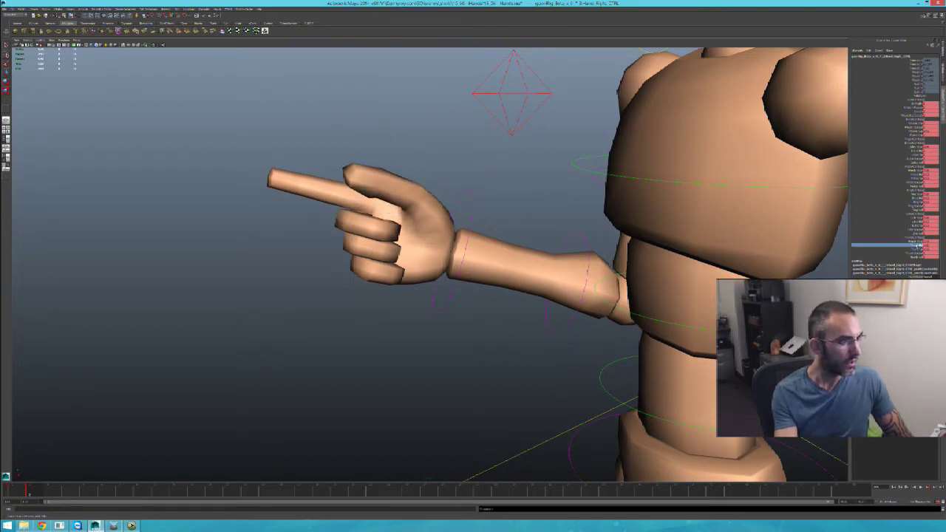
middle_click_drag(768, 255, 702, 249)
left_click(901, 249)
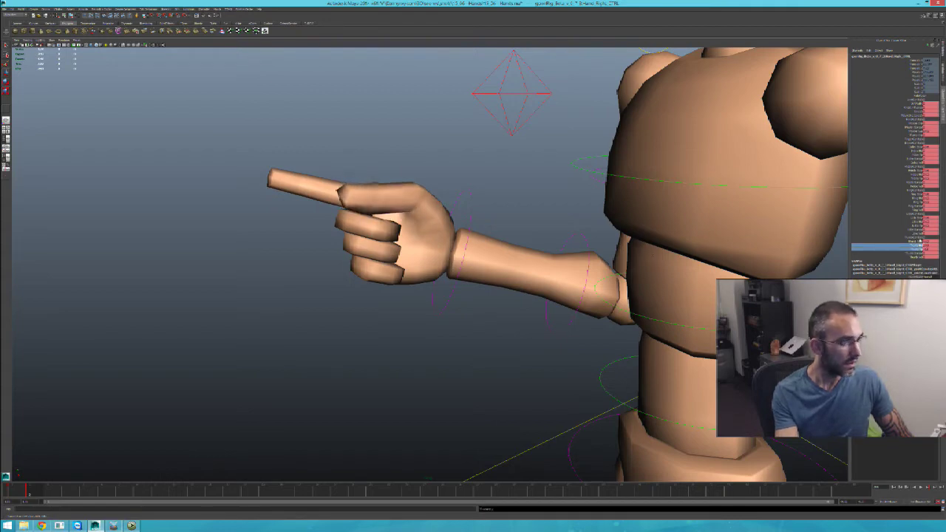
left_click(915, 241)
left_click_drag(580, 257, 611, 264, "alt")
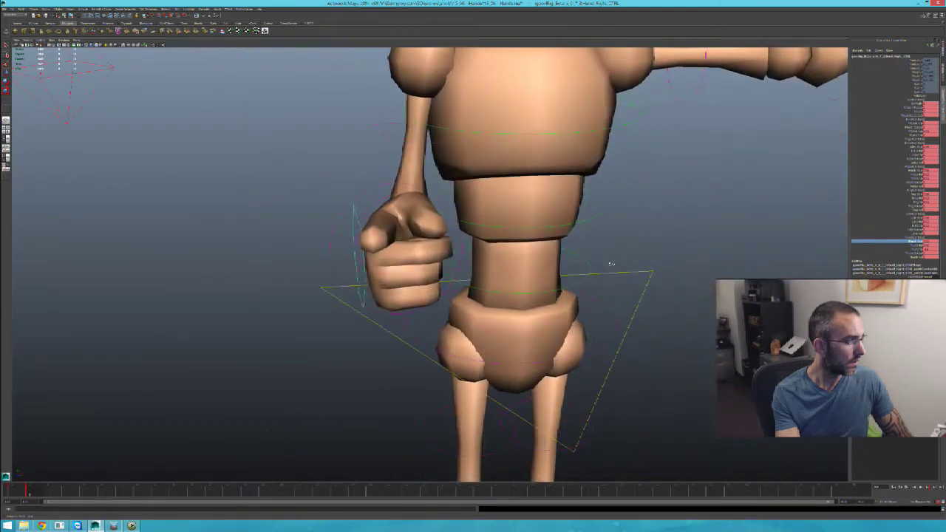
Adjust the thumb's sideways spread and refine its middle and tip joint bends so it rests over the curled middle finger
left_click(914, 253)
middle_click_drag(802, 254, 769, 254)
left_click(918, 246)
middle_click_drag(827, 258, 857, 270)
left_click(917, 250)
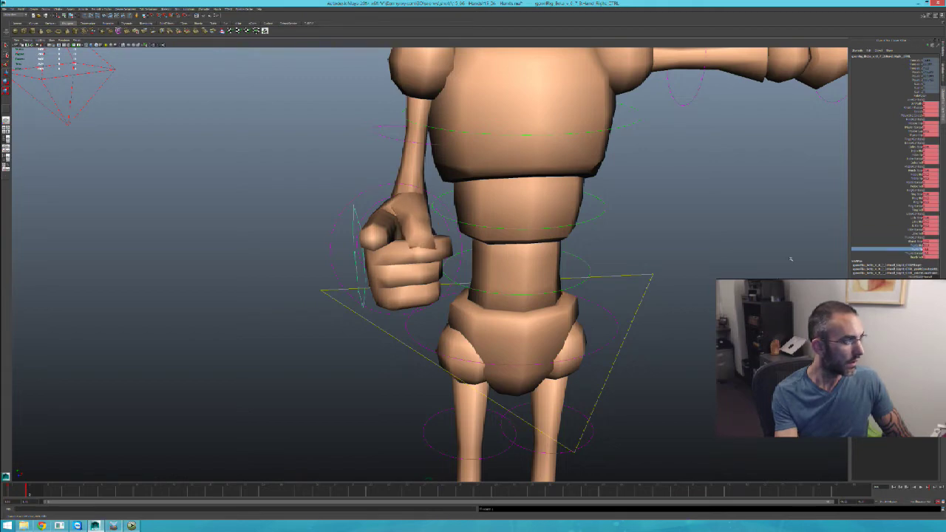
middle_click_drag(791, 259, 742, 278)
left_click_drag(742, 277, 684, 276, "alt")
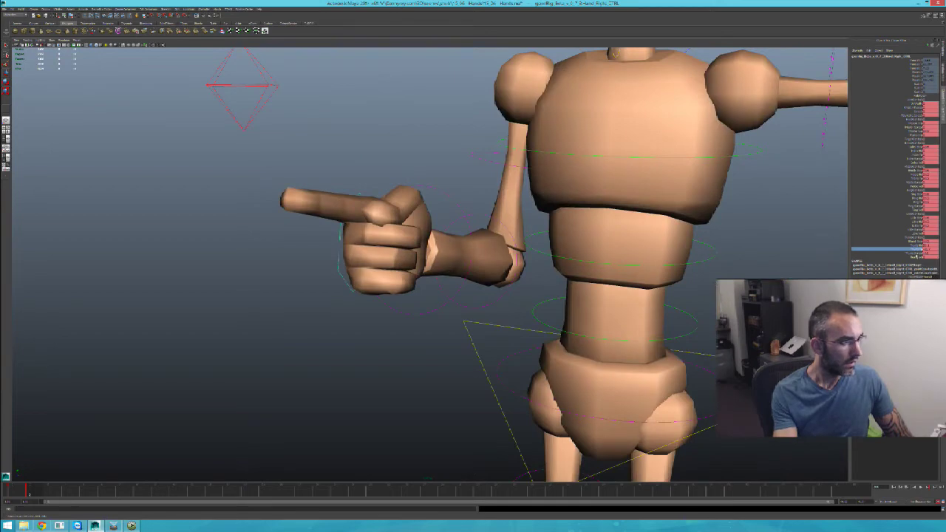
Readjust the thumb's base rotation and refine its spread and roll for a natural placement beside the pointing index finger
left_click(905, 241)
middle_click_drag(906, 242, 733, 274)
left_click_drag(733, 273, 942, 264, "alt")
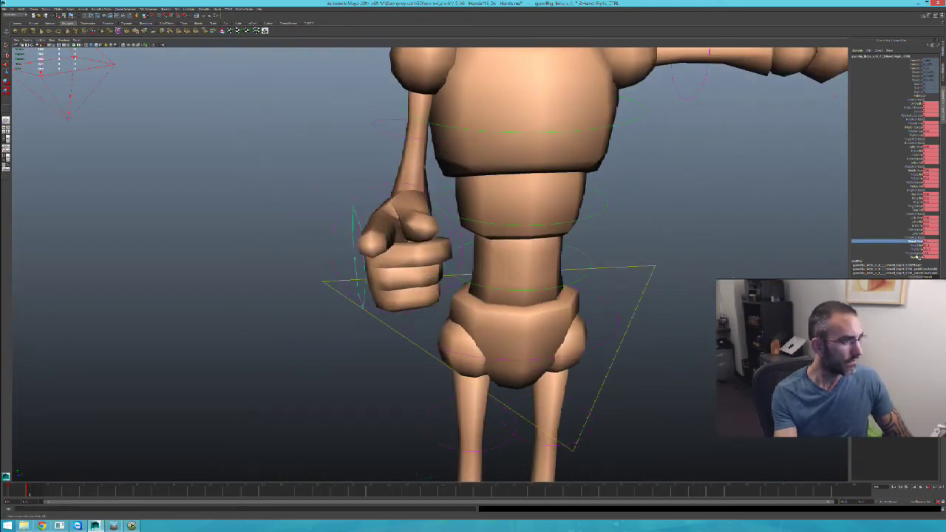
left_click(915, 255)
middle_click_drag(785, 258, 652, 276)
key("ctrl+z")
left_click(916, 258)
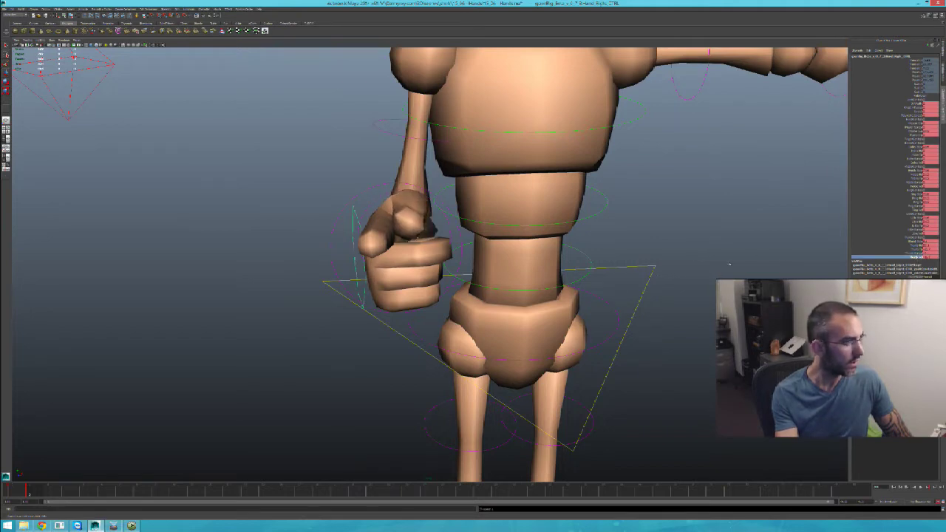
left_click(916, 252)
middle_click_drag(783, 284, 716, 271)
left_click(917, 241)
left_click_drag(716, 272, 835, 215, "alt")
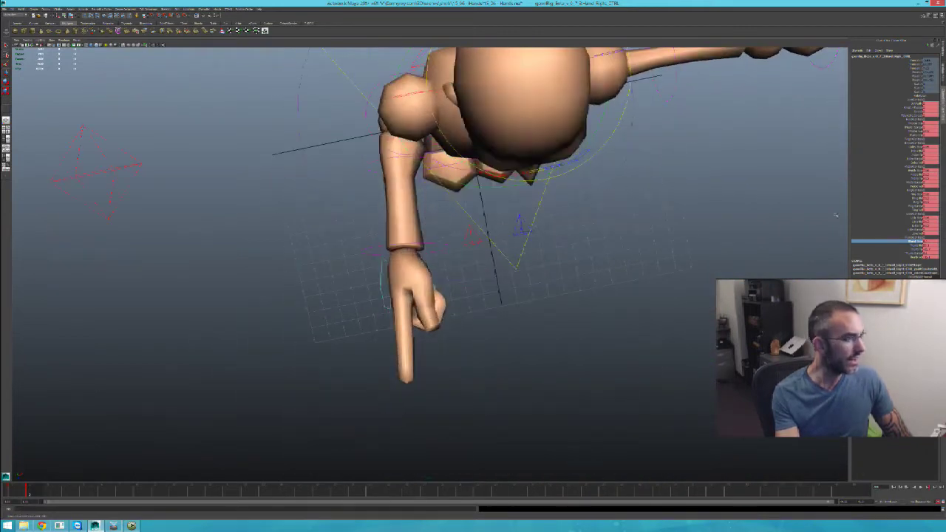
Refine the index finger's base rotation and select its middle and end joint attributes
left_click(917, 147)
middle_click_drag(717, 239, 769, 238)
left_click(914, 153)
left_click_drag(628, 304, 591, 269, "alt")
left_click_drag(645, 245, 591, 251, "alt")
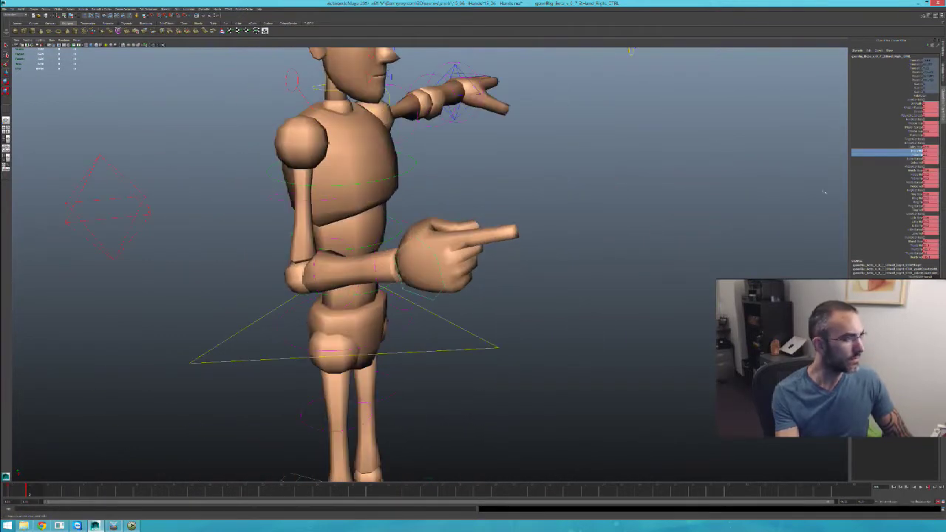
Adjust the index finger's sideways spread to refine its pointing direction relative to the hand
left_click(917, 160)
left_click(916, 158)
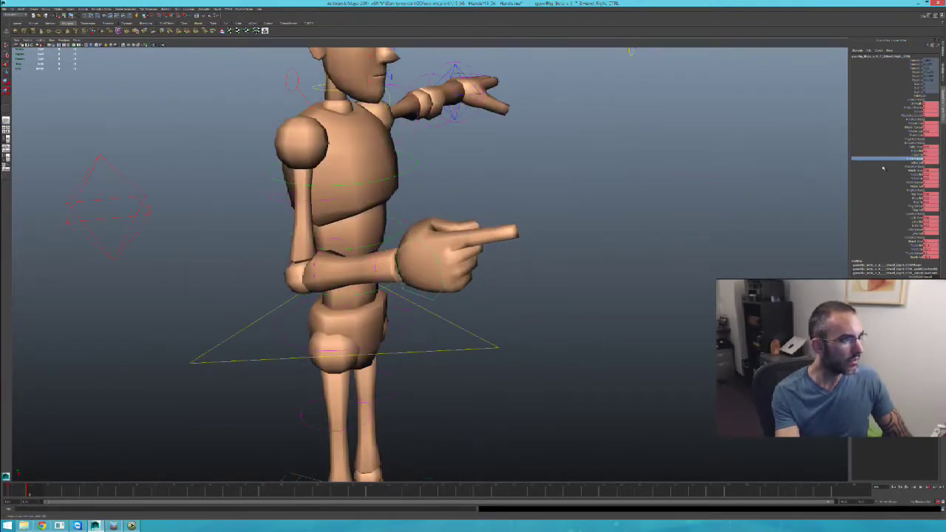
middle_click_drag(743, 224, 701, 228)
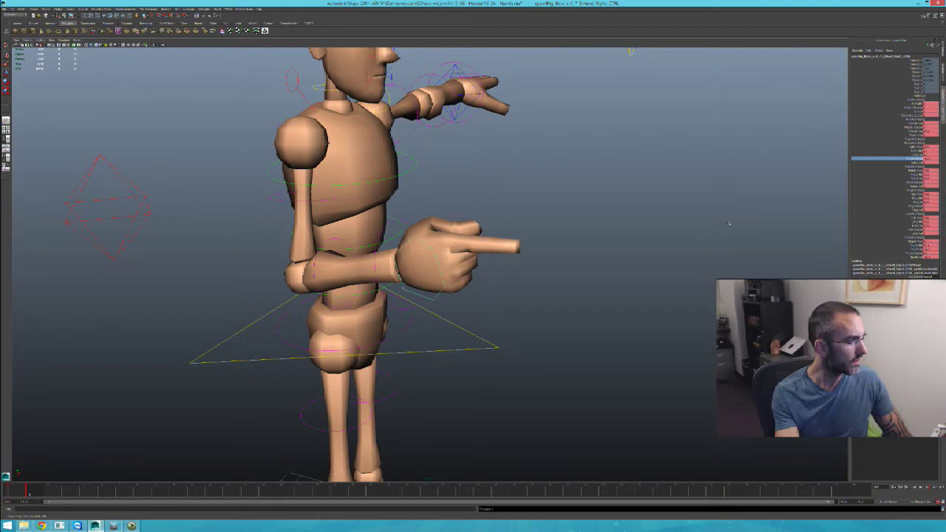
left_click_drag(700, 227, 734, 249, "alt")
middle_click_drag(713, 250, 812, 193)
Try adjusting the spread of the index, middle, ring and pinky fingers together
left_click(916, 181, "ctrl")
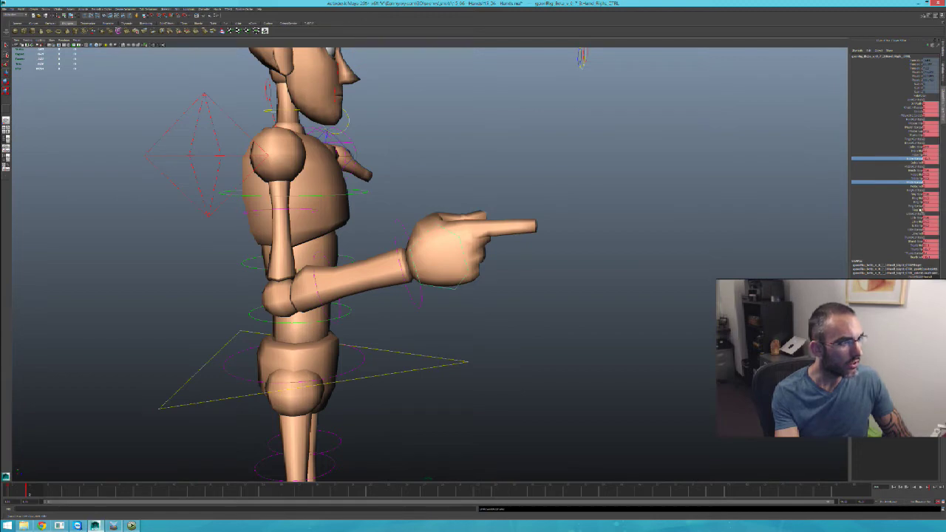
left_click(920, 207, "ctrl")
left_click(921, 231, "ctrl")
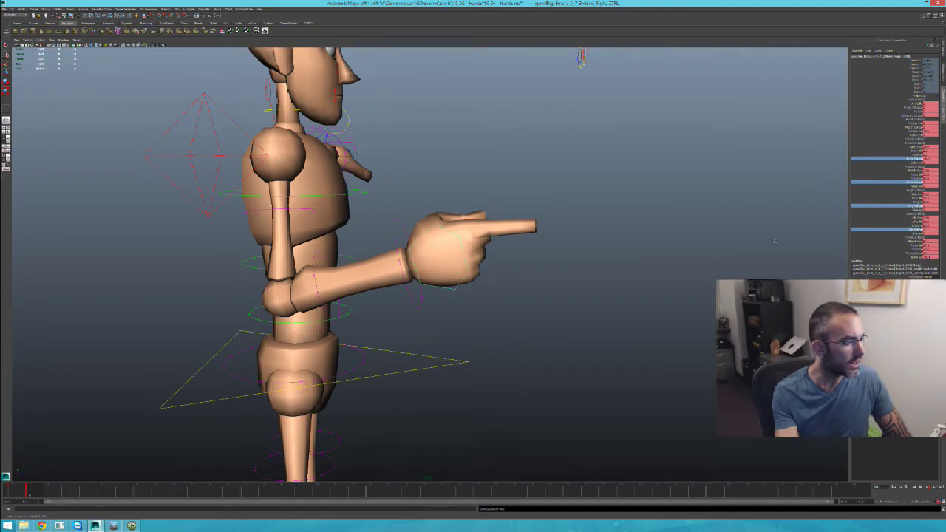
middle_click_drag(774, 240, 754, 211)
key("ctrl+z")
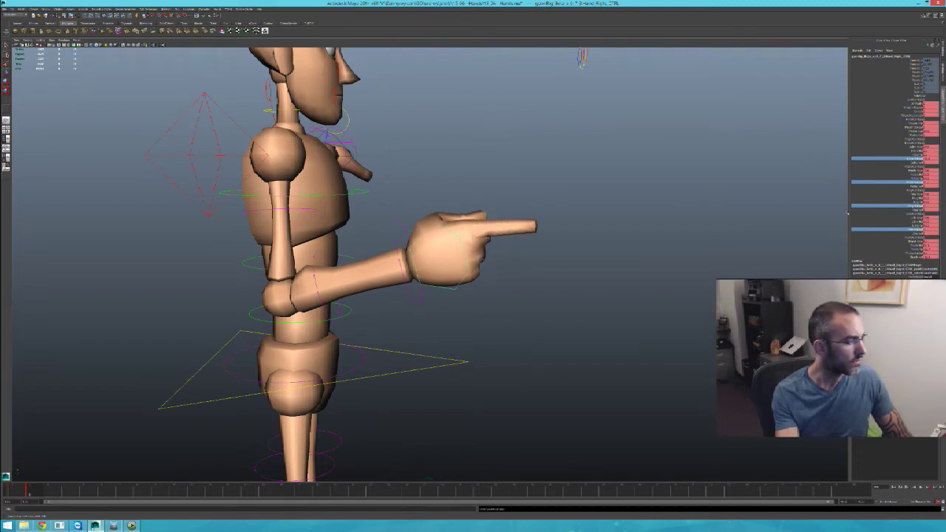
Adjust the index finger's spread, then the middle finger's spread, to refine the right hand's pointing pose
left_click(898, 159)
middle_click_drag(713, 244, 688, 246)
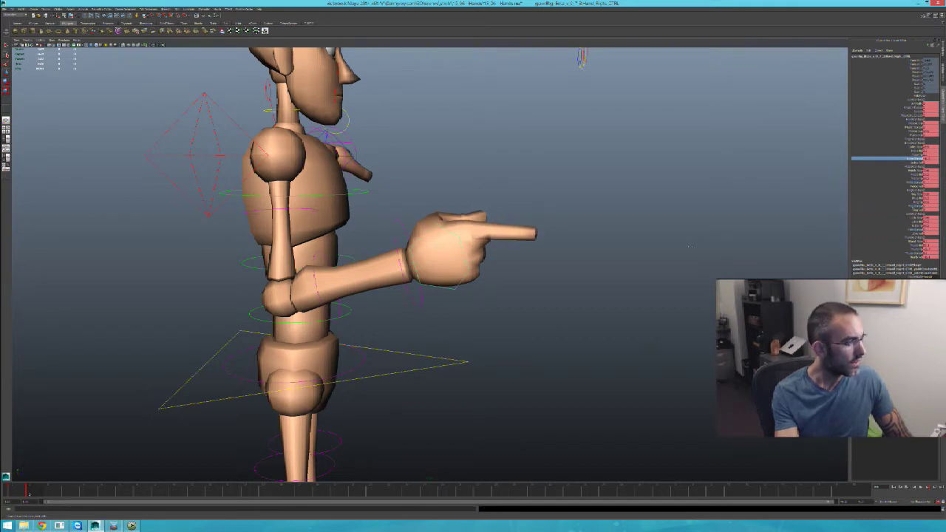
left_click(915, 182)
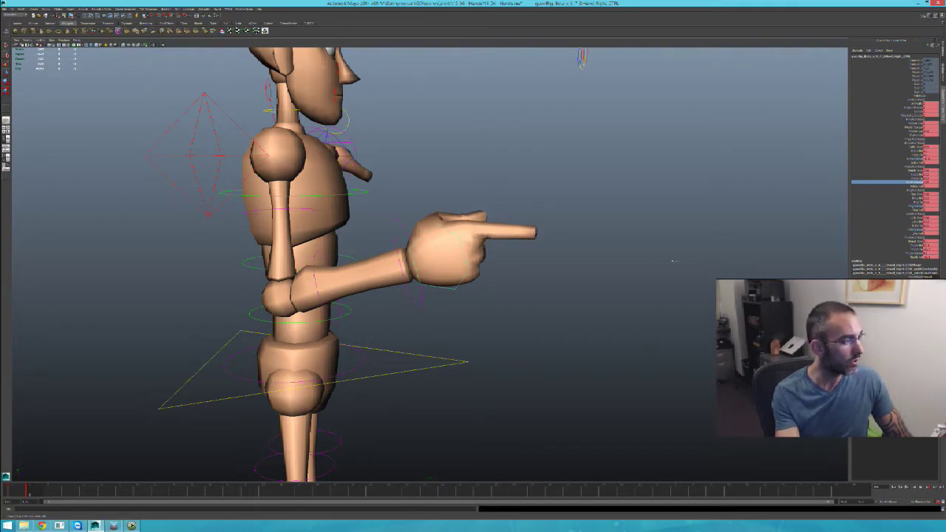
left_click_drag(626, 260, 636, 296, "alt")
middle_click_drag(620, 300, 673, 294)
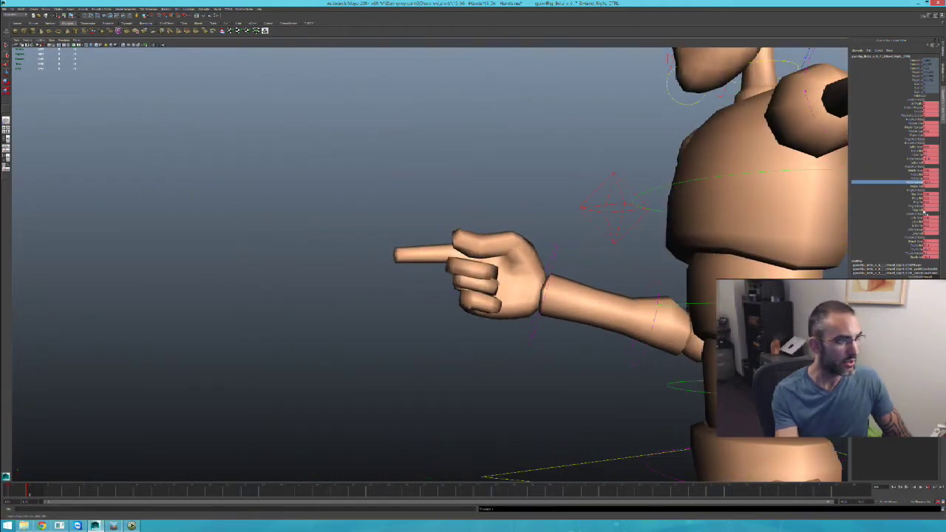
Refine the middle finger's roll and go through the spread and roll attributes of the ring and pinky fingers
left_click(917, 186)
middle_click_drag(801, 236, 713, 275)
left_click(917, 230)
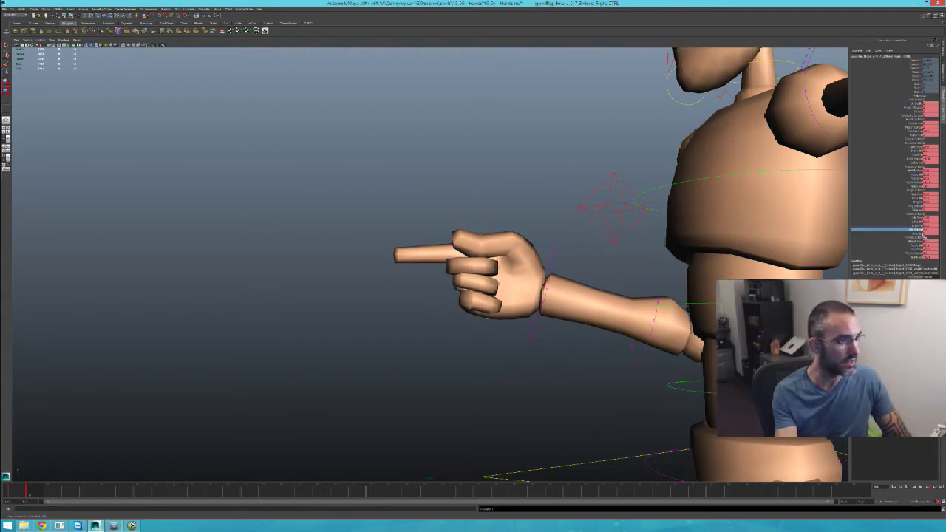
left_click(894, 206)
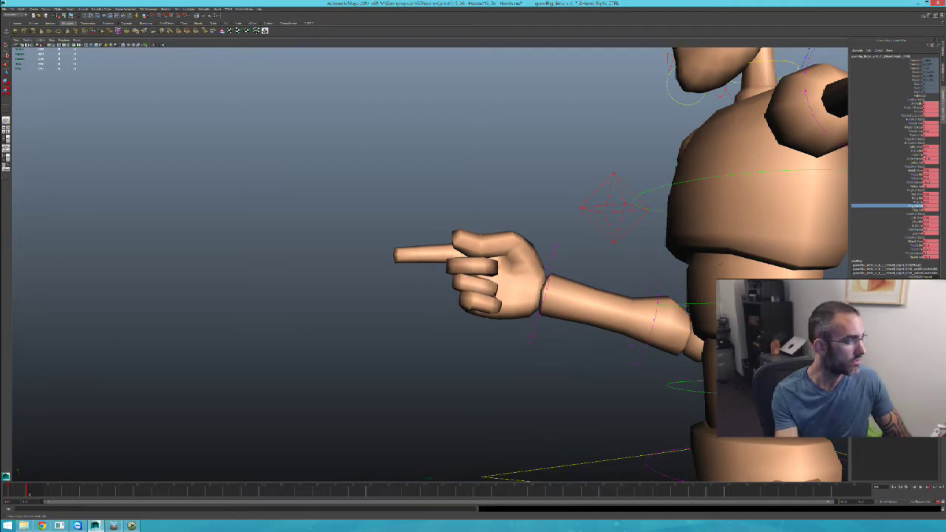
left_click(914, 211)
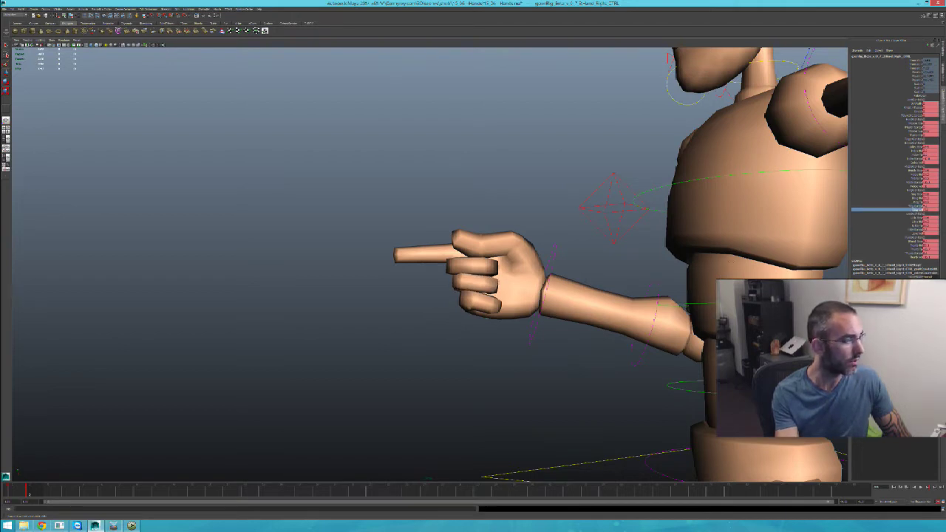
left_click(916, 231)
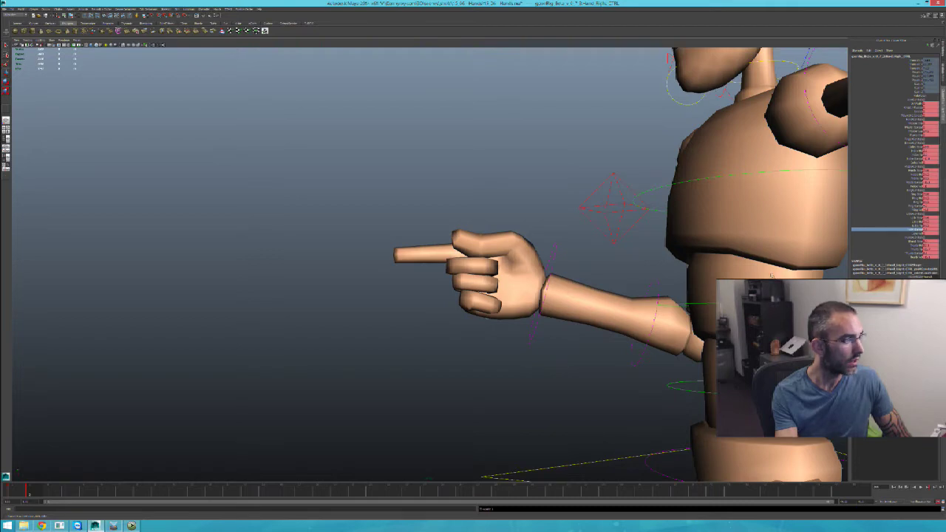
left_click(916, 234)
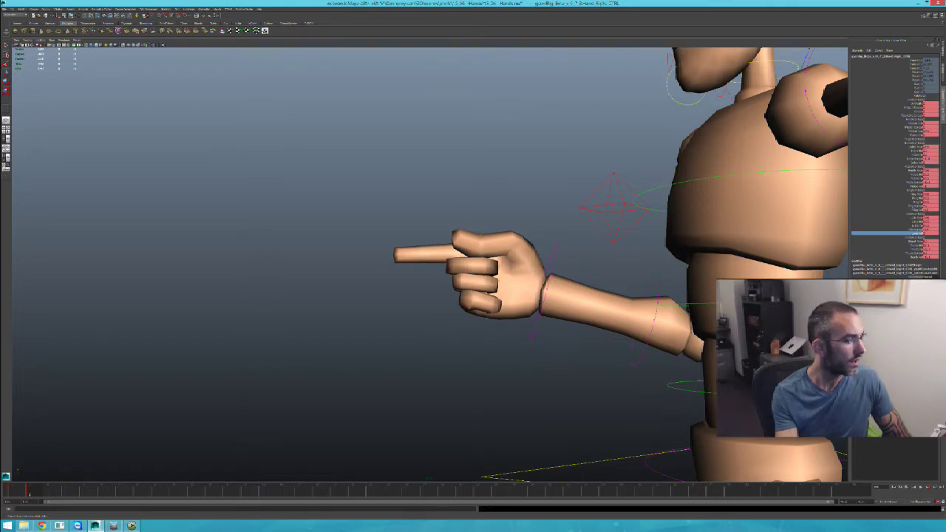
Fine-tune the base rotation of the right index finger and thumb, and key the pointing pose
left_click_drag(481, 303, 594, 266, "alt")
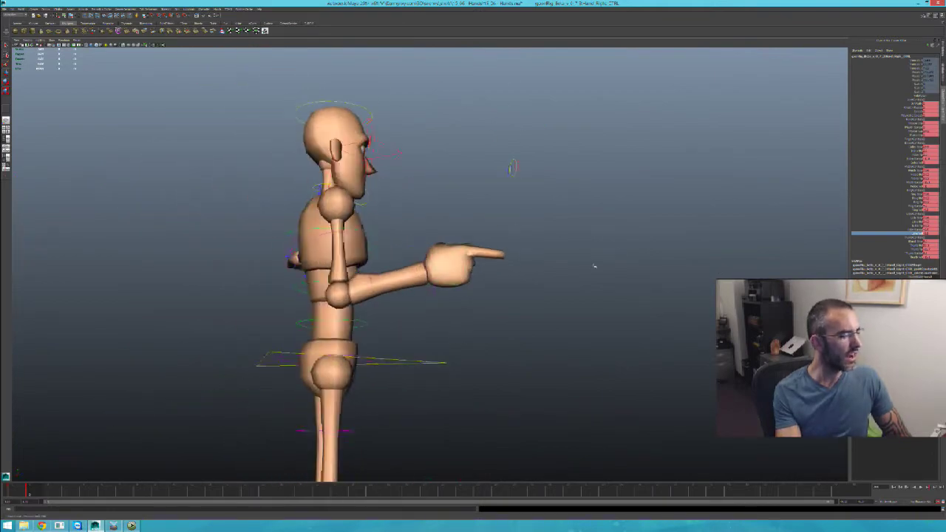
right_click_drag(593, 266, 627, 291, "alt")
left_click_drag(626, 291, 526, 286, "alt")
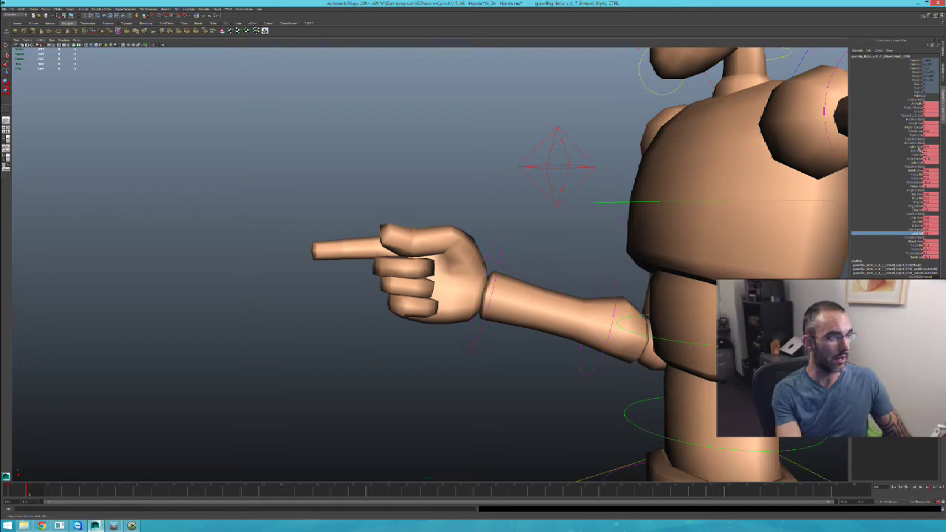
left_click(917, 147)
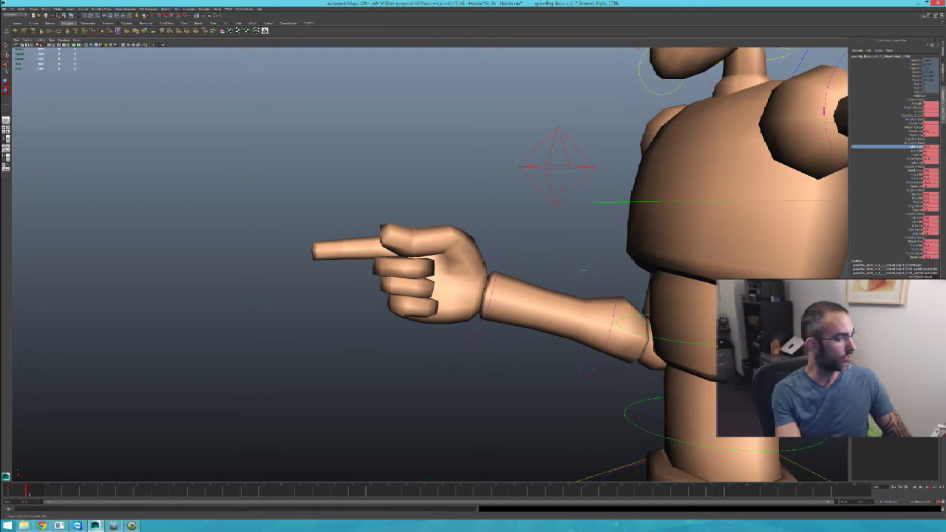
middle_click_drag(583, 270, 585, 267)
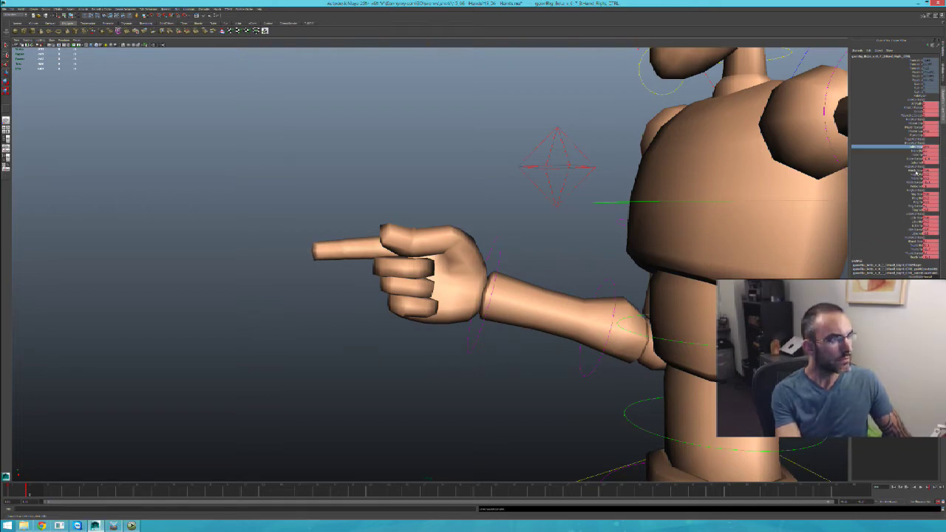
left_click(913, 241)
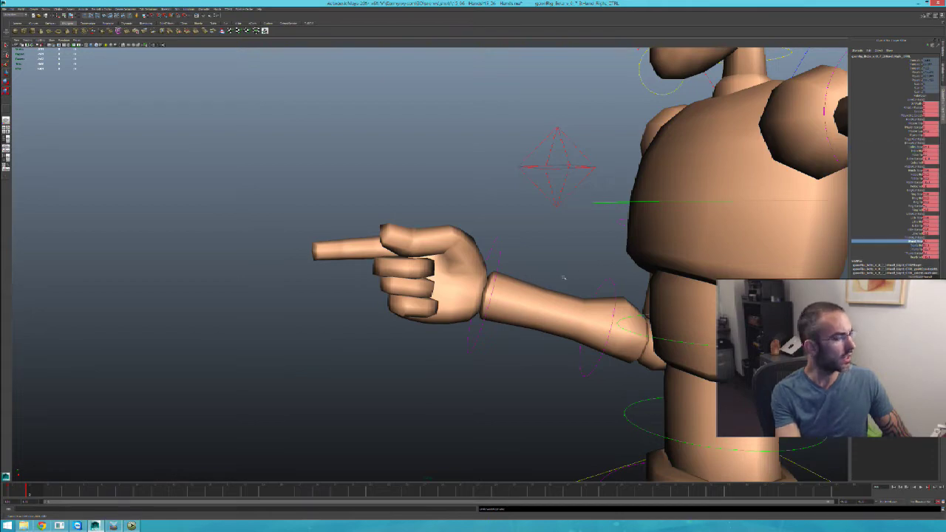
middle_click_drag(570, 279, 580, 283)
key("s")
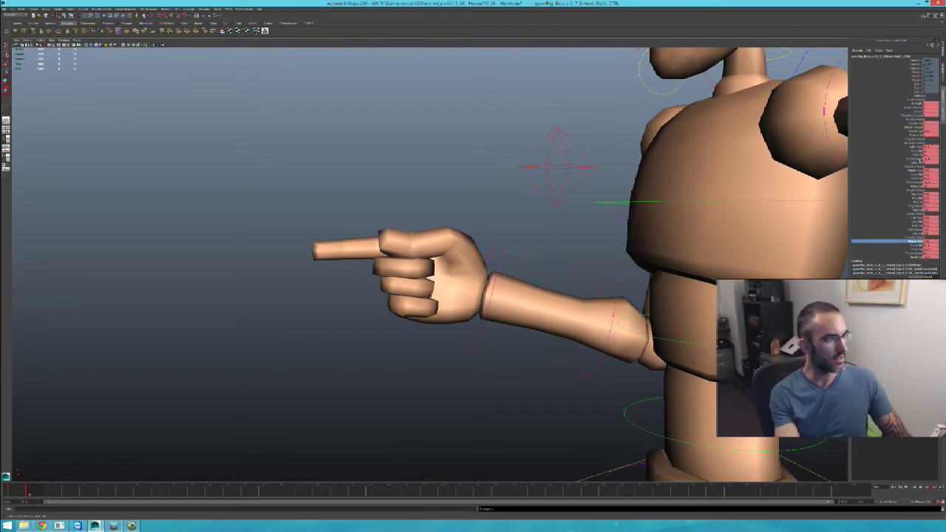
Readjust the right index finger's spread slightly and check its pointing direction from the front and side
left_click(895, 158)
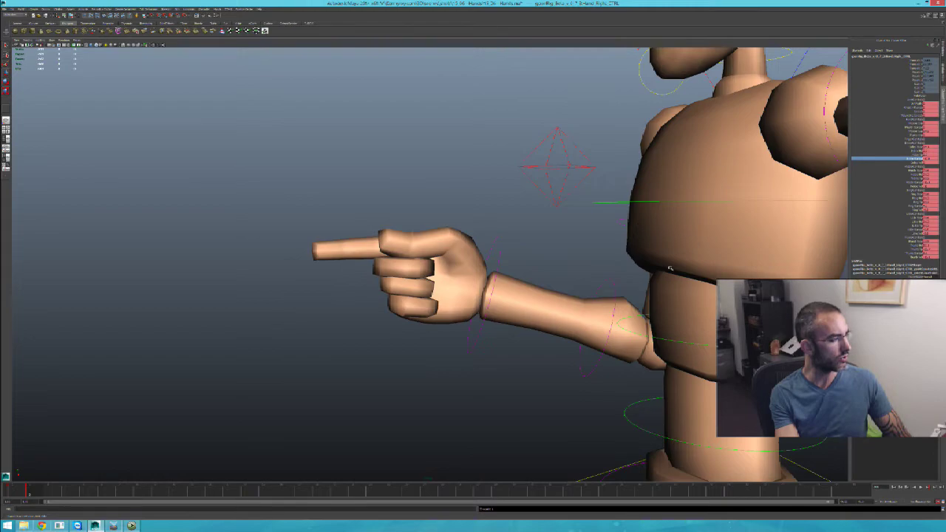
middle_click_drag(669, 269, 675, 273)
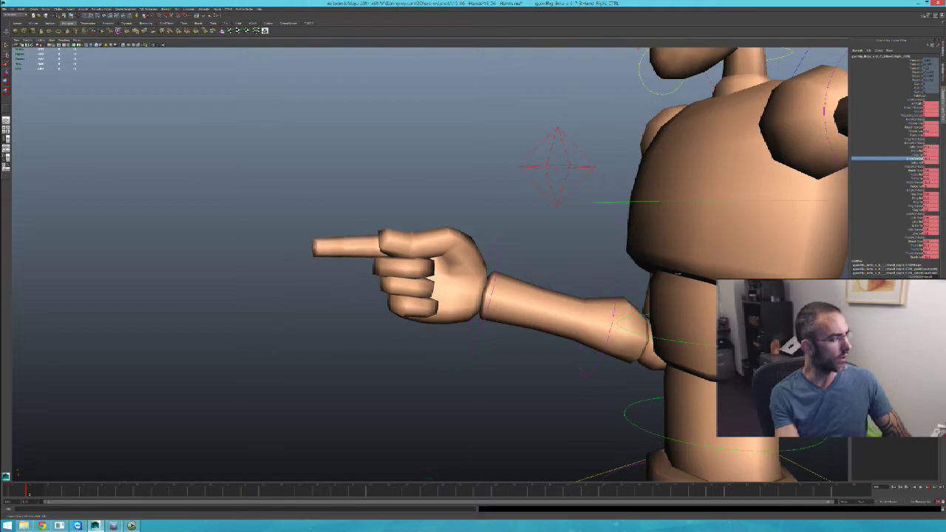
left_click_drag(595, 294, 603, 311, "alt")
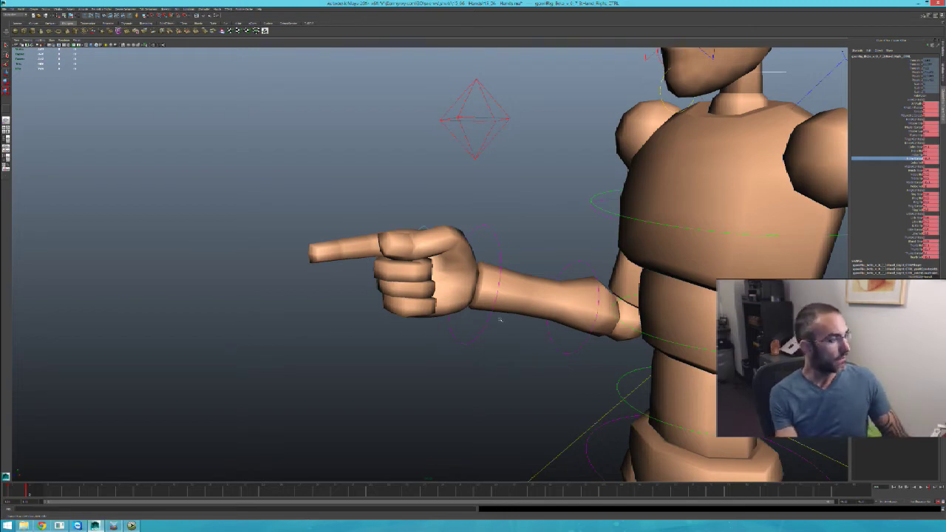
left_click_drag(500, 319, 547, 296, "alt")
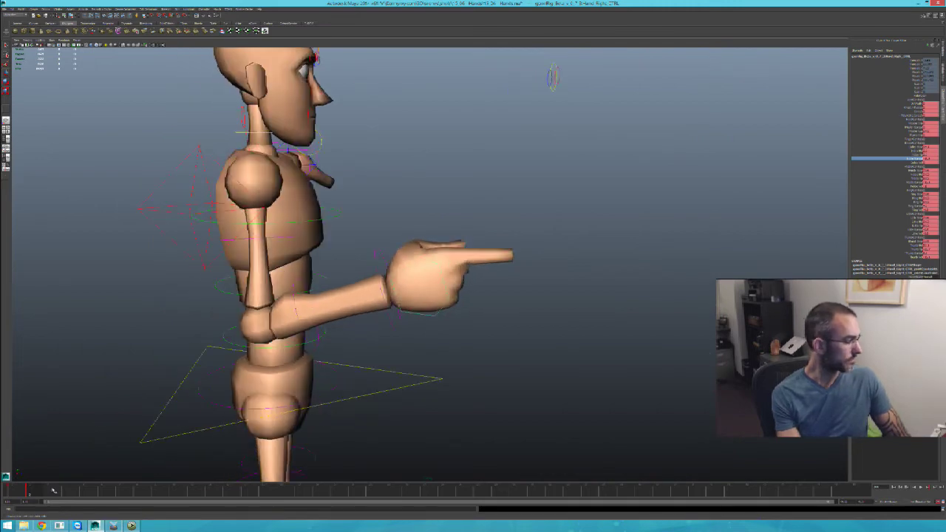
Rotate the left upper arm down beside the body and bend the left forearm slightly at the elbow
left_click_drag(112, 385, 518, 252, "alt")
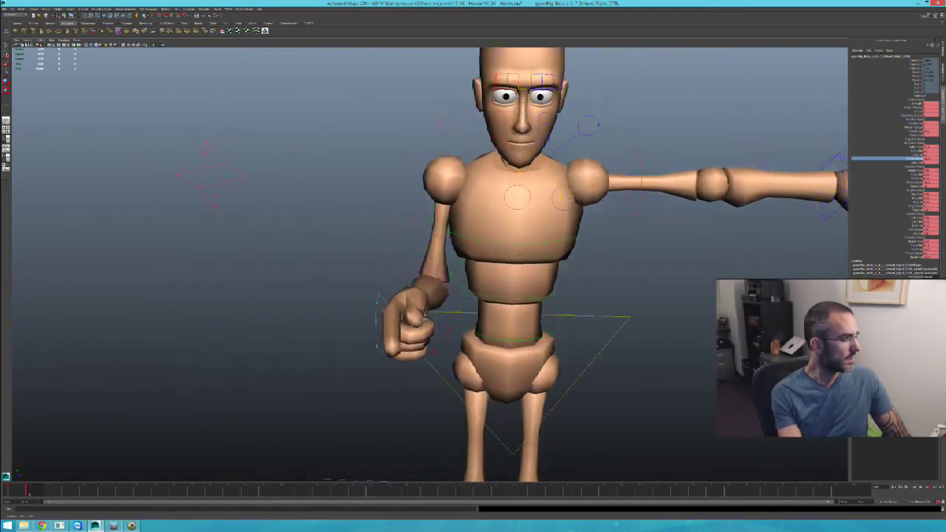
middle_click_drag(519, 253, 498, 282, "alt")
left_click(615, 188)
key("e")
left_click_drag(548, 127, 604, 145)
key("q")
left_click(623, 335)
key("e")
left_click_drag(602, 295, 591, 265)
key("q")
Try adjusting the left hand's fingers together with the hand control's group attribute
left_click(646, 437)
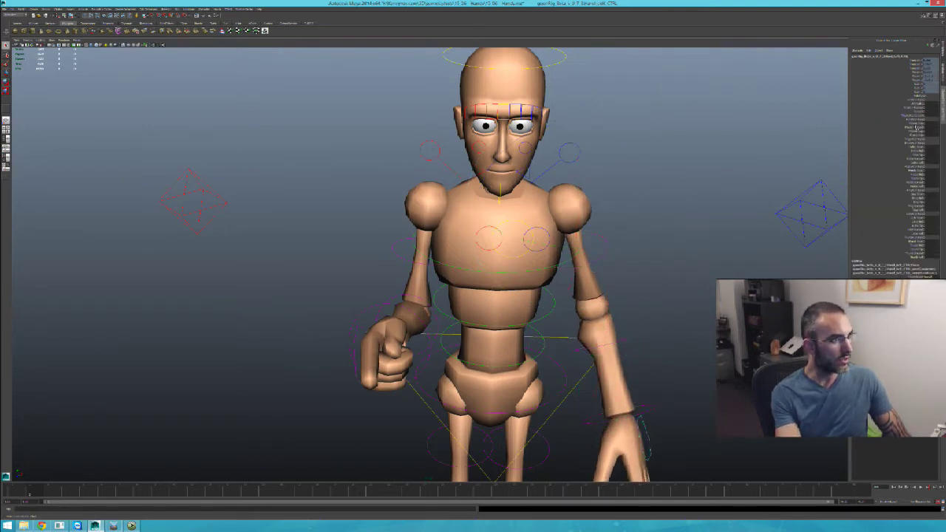
left_click(917, 124)
middle_click_drag(802, 258, 743, 263)
middle_click_drag(410, 370, 410, 325, "alt")
right_click_drag(410, 325, 356, 337, "alt")
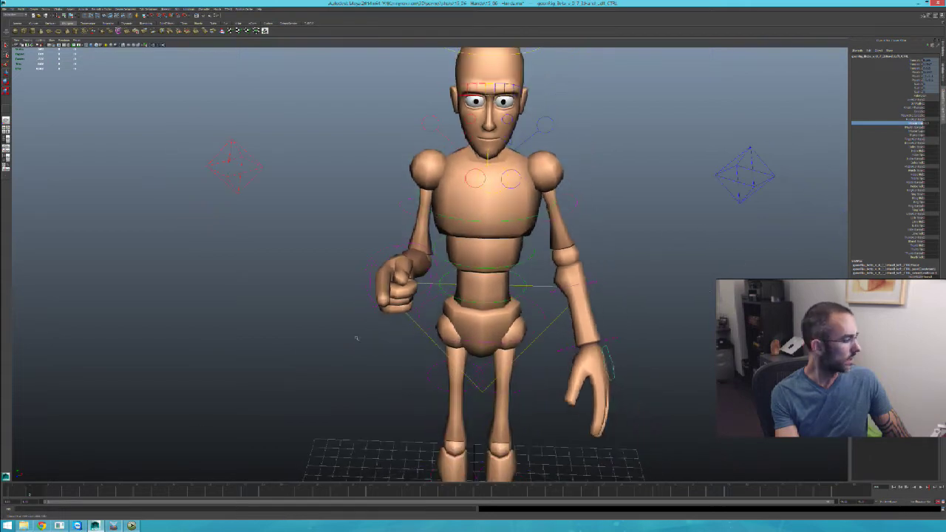
Copy the right hand control's key from the open-hand frame and paste it onto the left hand control
left_click(359, 320)
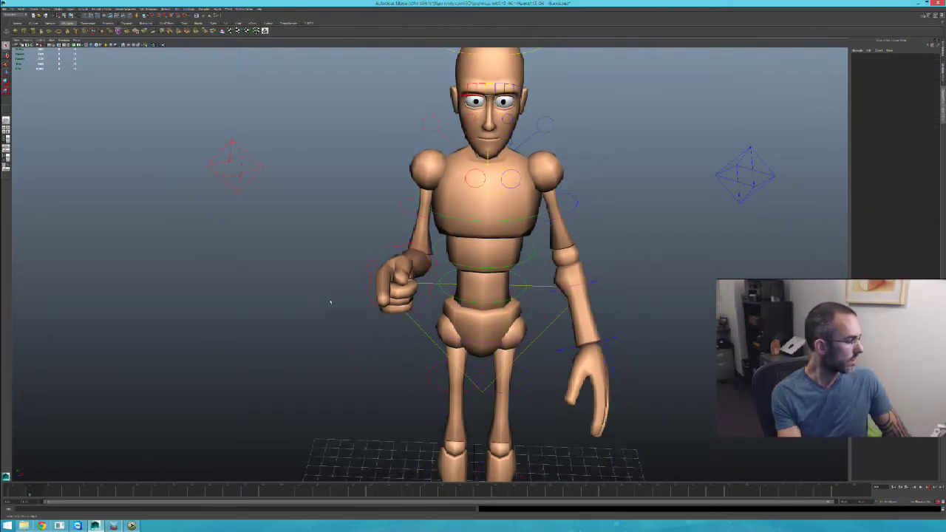
left_click(375, 309)
left_click(22, 492)
right_click(18, 492)
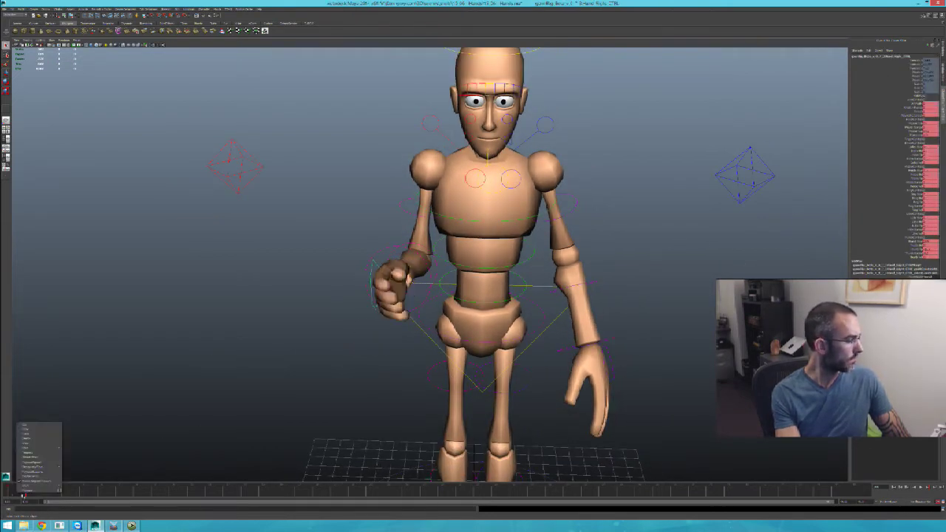
left_click(26, 438)
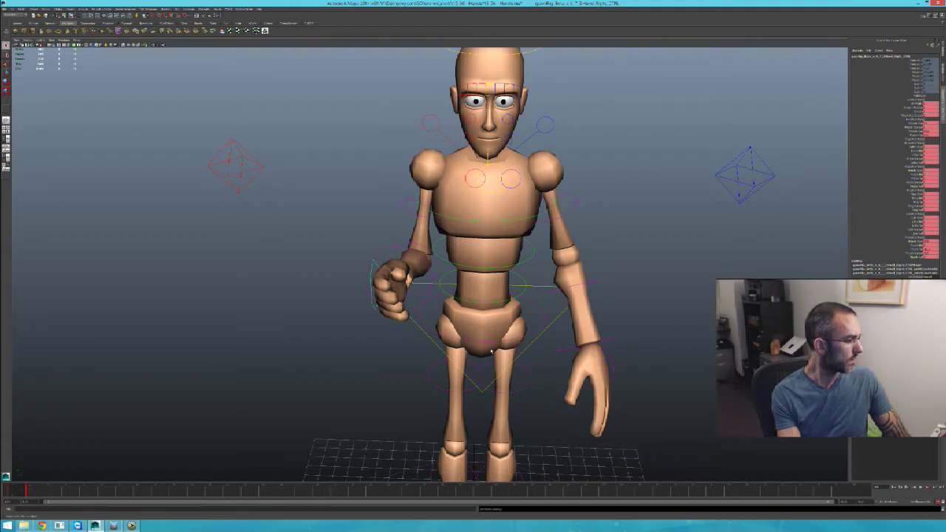
left_click(614, 353)
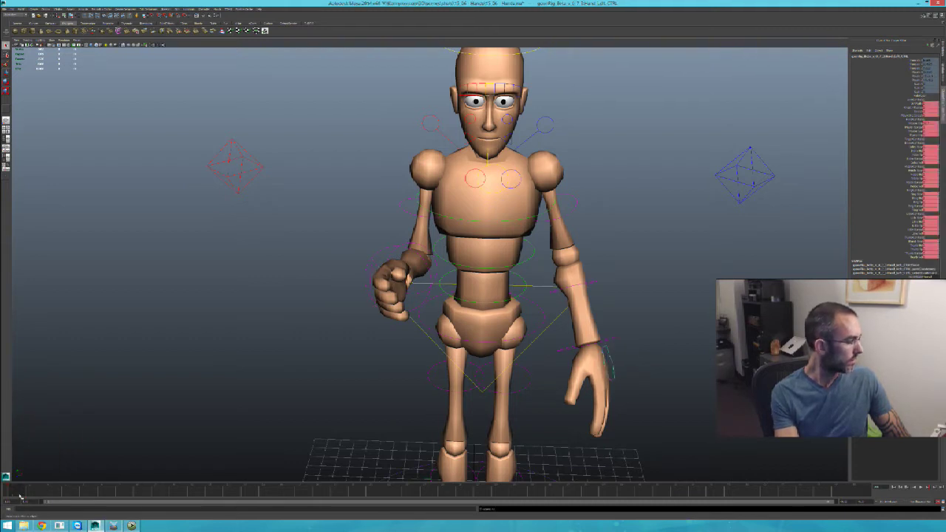
right_click(21, 495)
mouse_move(45, 443)
left_click(78, 442)
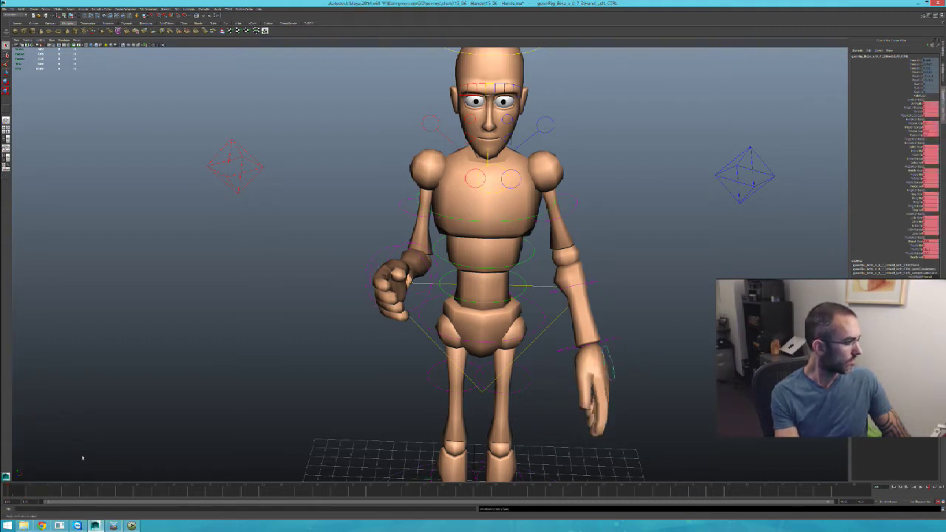
Rotate the left wrist and upper arm so the hand and arm hang naturally beside the body
left_click(616, 337)
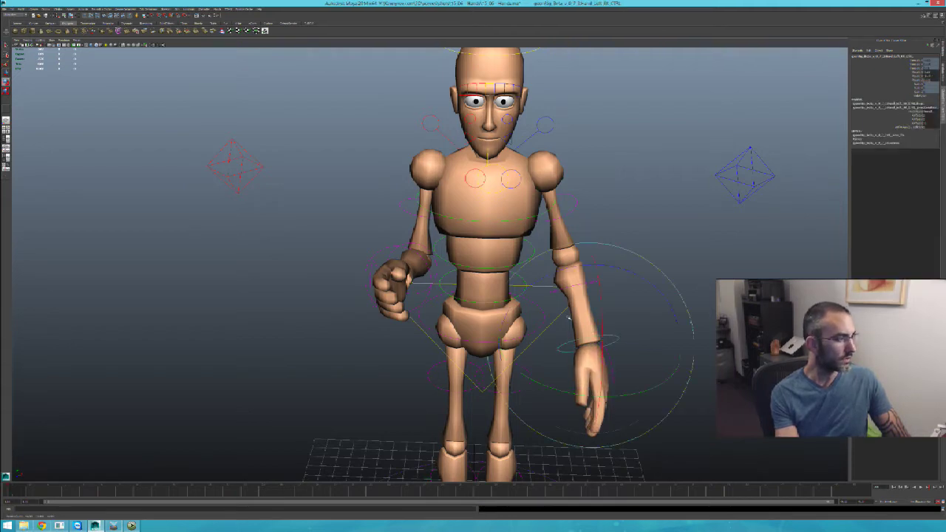
left_click(575, 196)
key("e")
left_click_drag(588, 200, 550, 219)
Rotate the left clavicle to lower the left shoulder, and select the right clavicle control
left_click(491, 133)
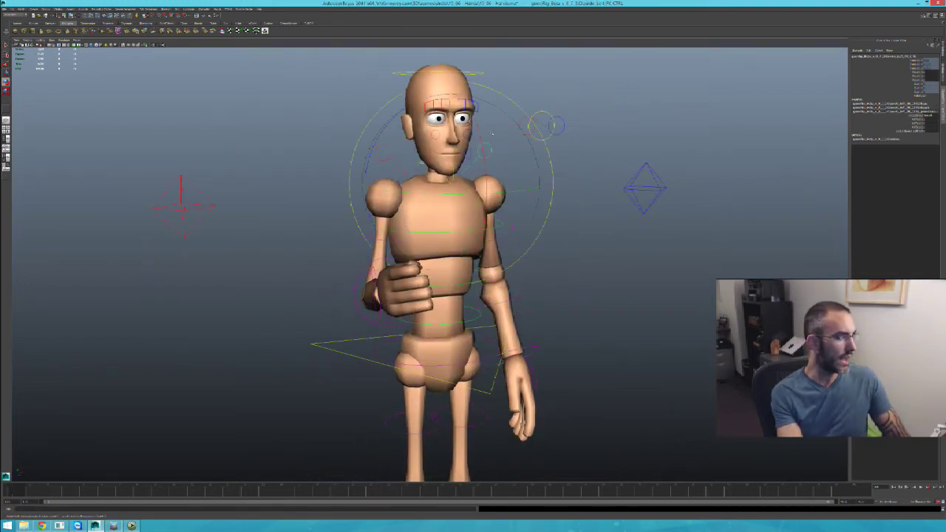
left_click_drag(377, 137, 388, 124)
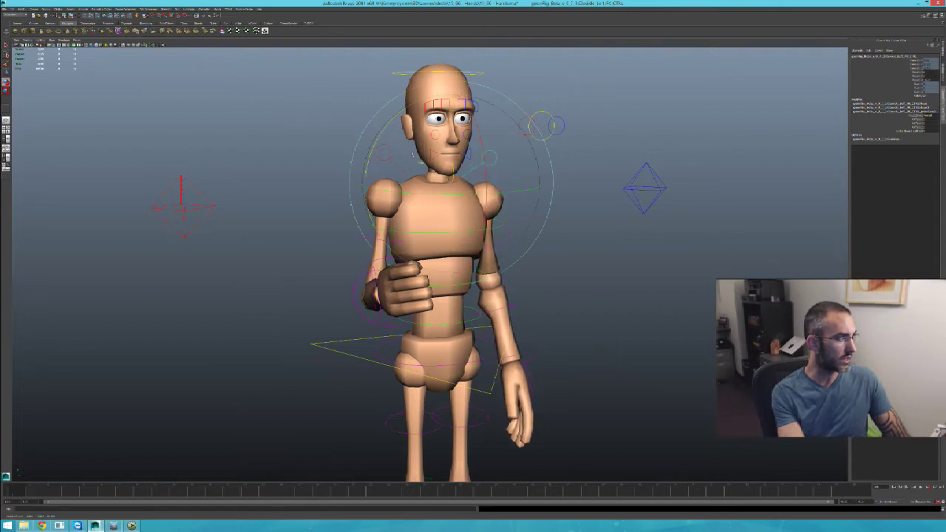
key("q")
left_click(382, 156)
left_click(382, 155)
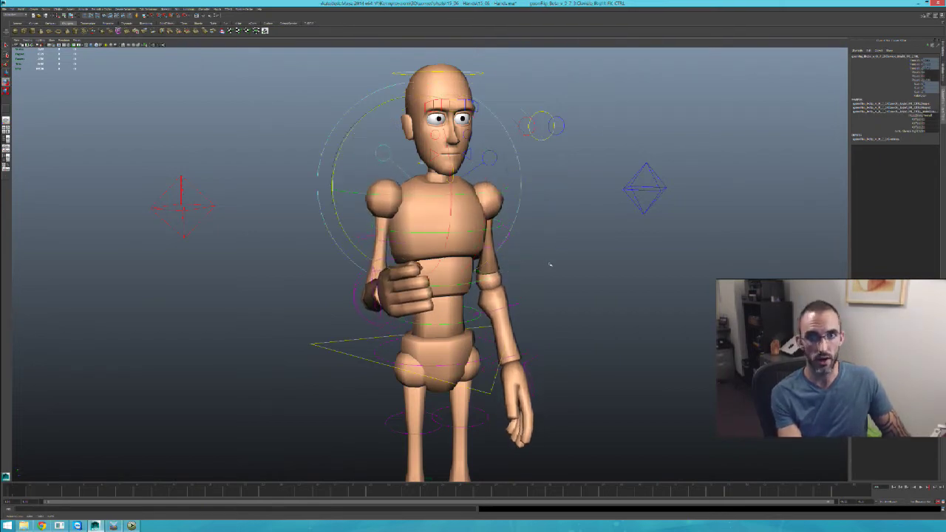
Swing the right upper arm backward and straighten the right forearm downward beside the body
left_click_drag(550, 263, 540, 275, "alt")
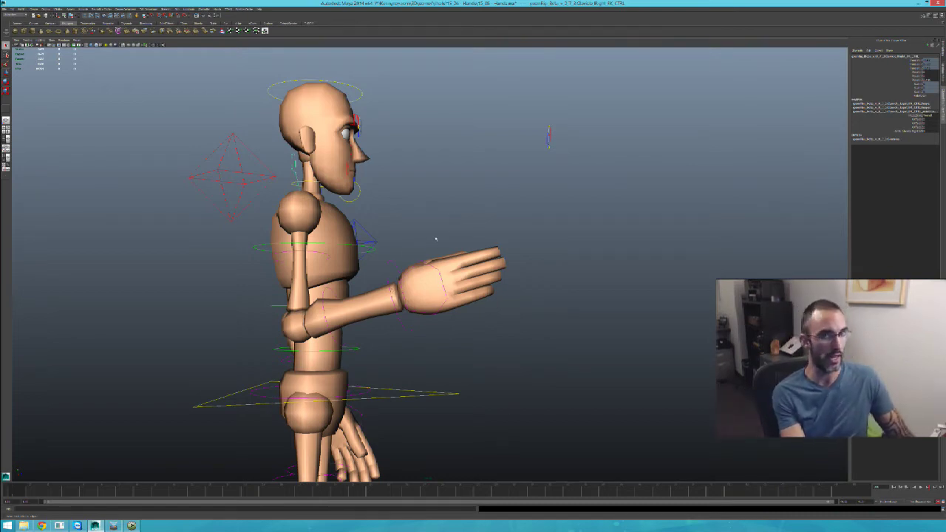
left_click_drag(332, 341, 326, 364, "alt")
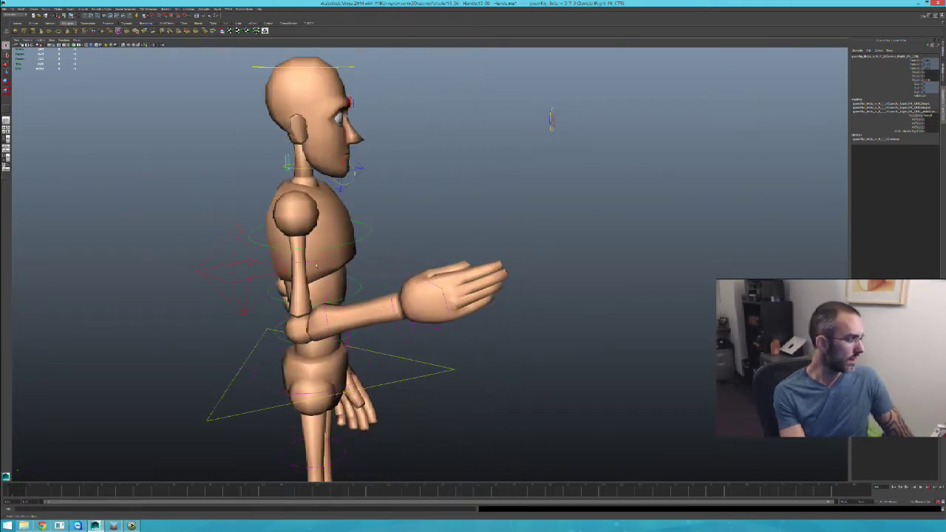
left_click(350, 281)
left_click_drag(395, 224, 390, 271)
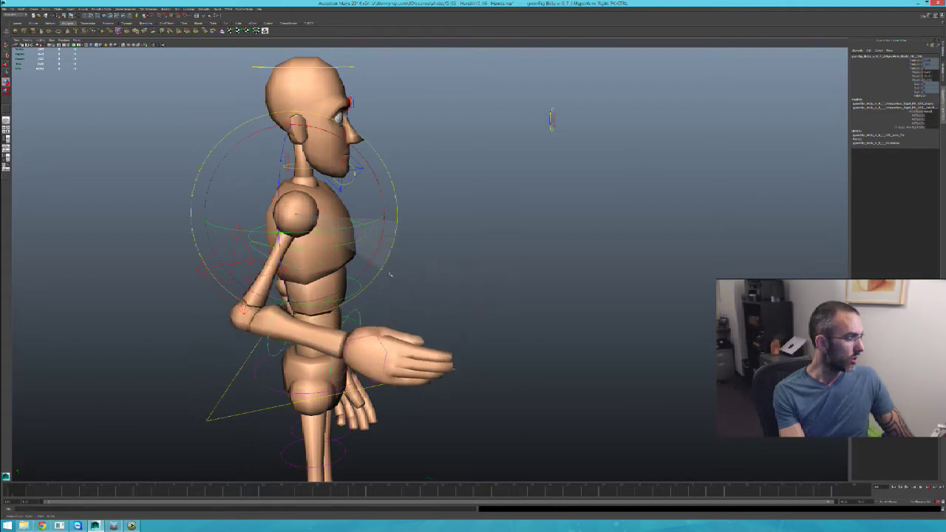
key("q")
key("e")
left_click_drag(301, 247, 323, 334)
Rotate the right upper arm forward again so the lowered arm hangs beside the torso
key("q")
left_click(285, 270)
key("e")
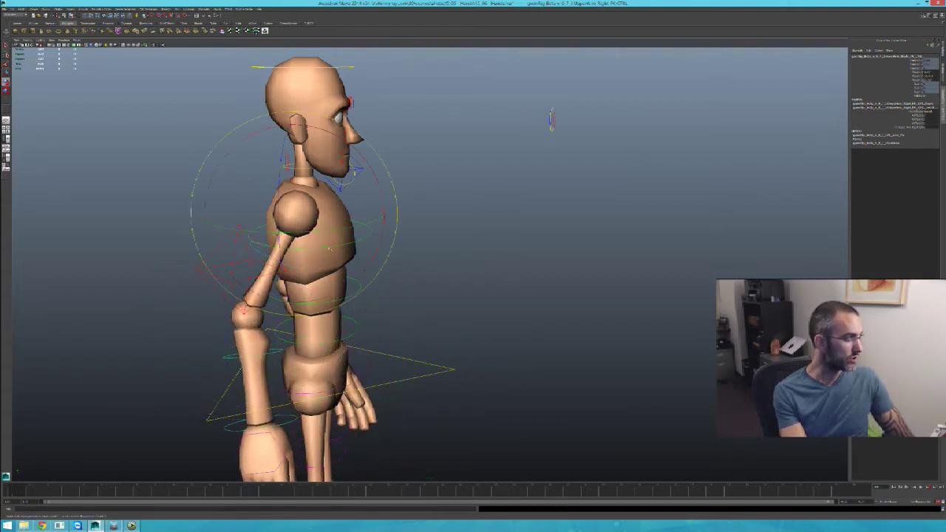
mouse_move(385, 224)
left_mouse_down()
mouse_move(392, 198)
mouse_move(370, 215)
left_mouse_up()
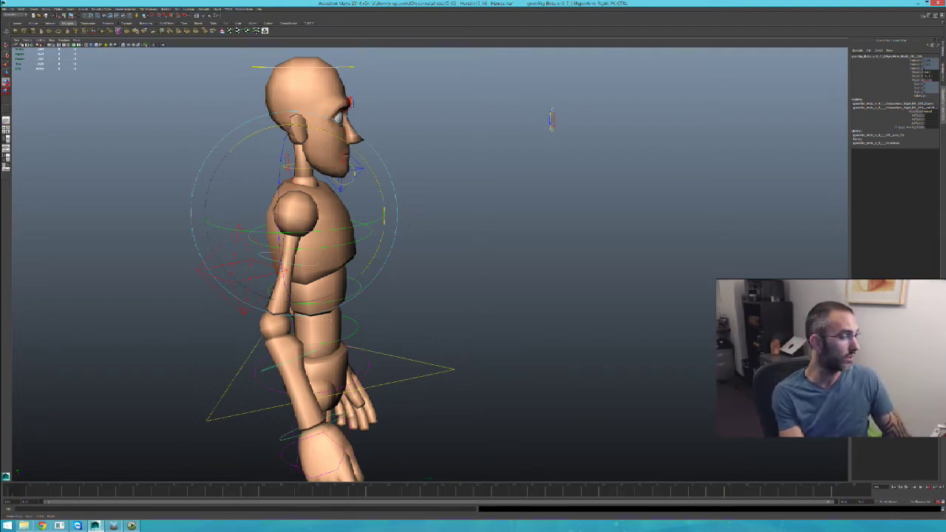
Select all the rig controls and shift the lowered-arm pose's keys to a much later frame on the timeline
left_click_drag(330, 319, 477, 257, "alt")
key("q")
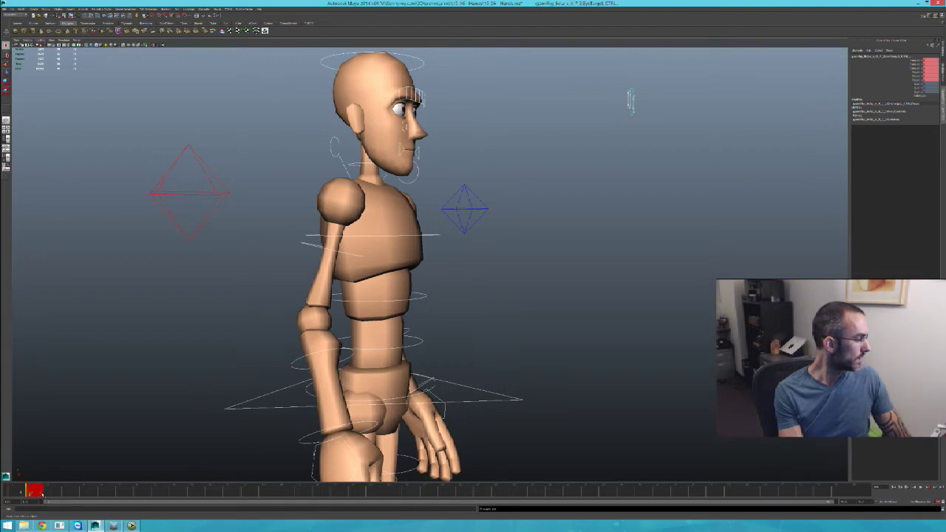
left_click_drag(42, 495, 193, 493)
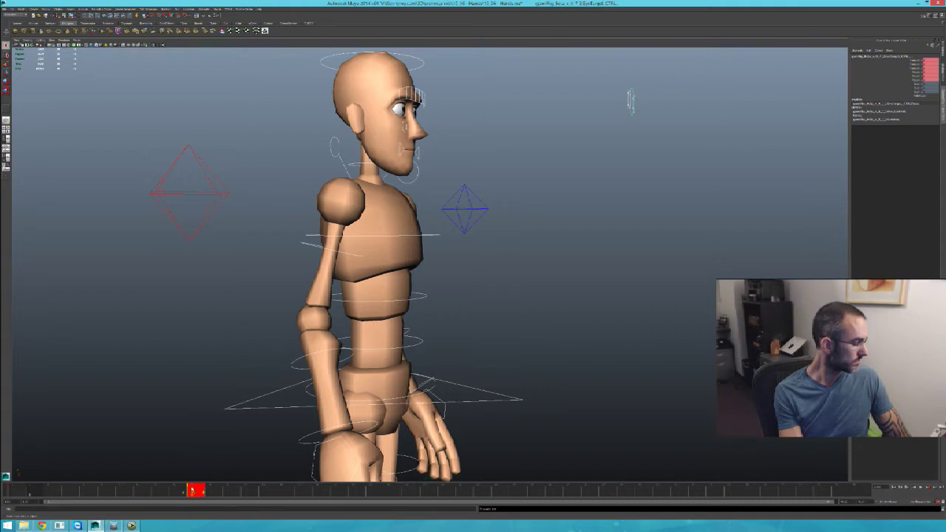
left_click_drag(192, 490, 352, 490)
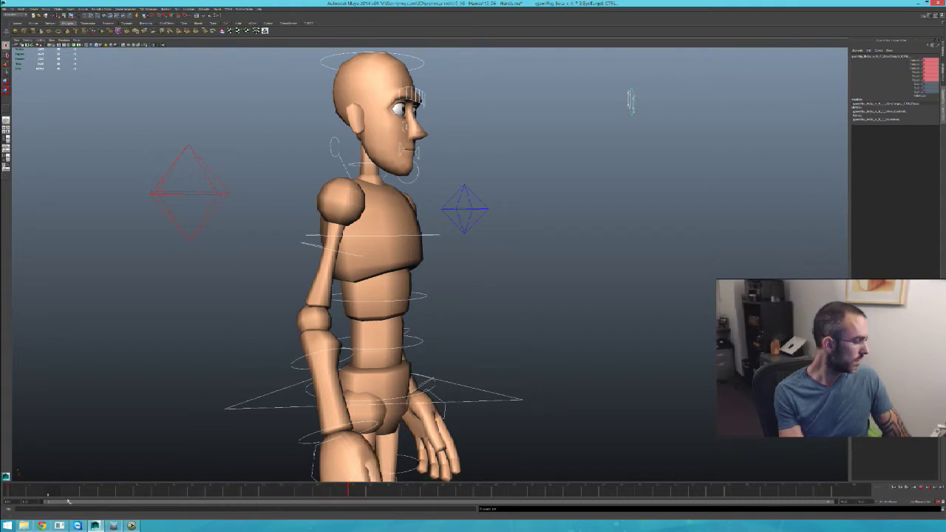
Rotate the root control slightly and move it down and backward to start an early anticipation pose
left_click(438, 379)
key("e")
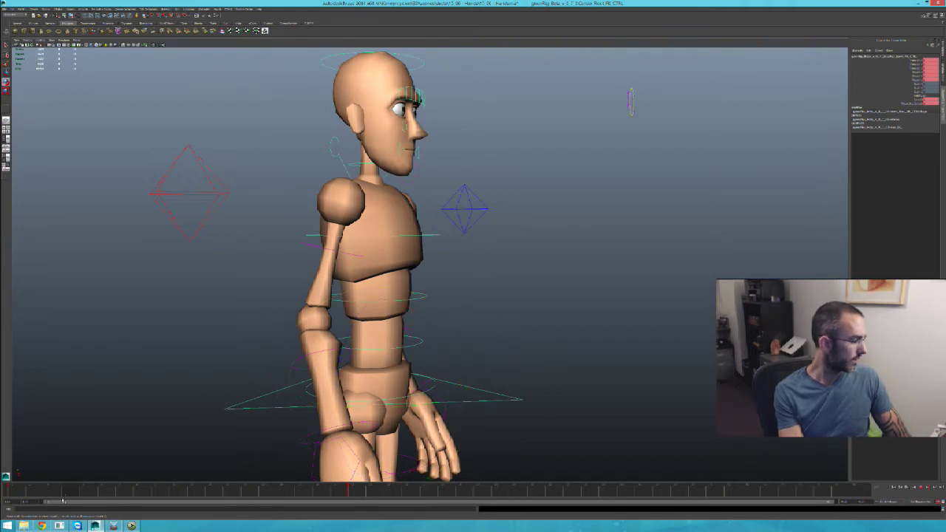
left_click_drag(456, 362, 457, 368)
key("w")
left_click_drag(377, 388, 372, 391)
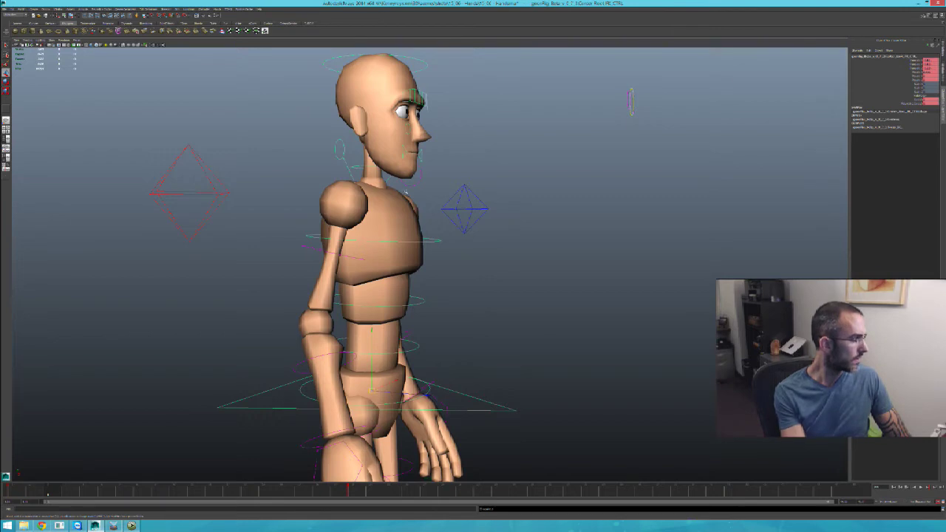
left_click(264, 31)
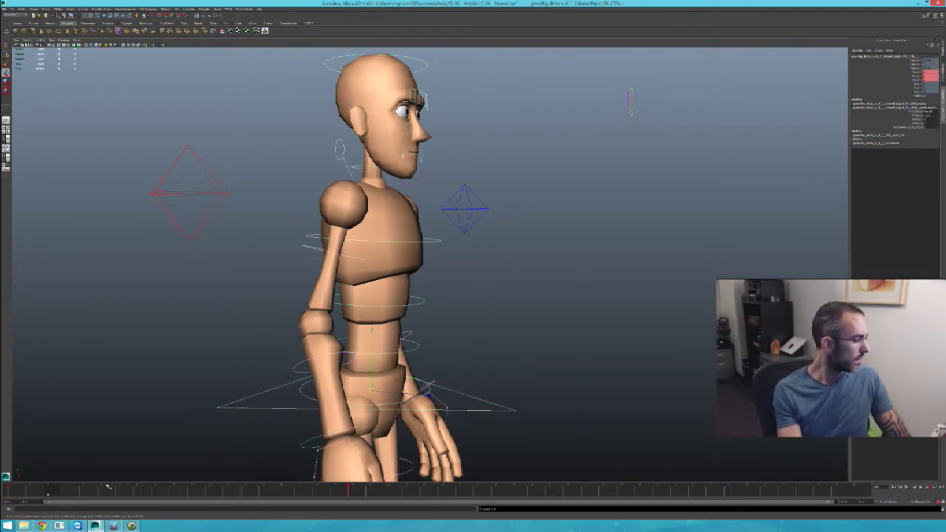
key("ctrl+z")
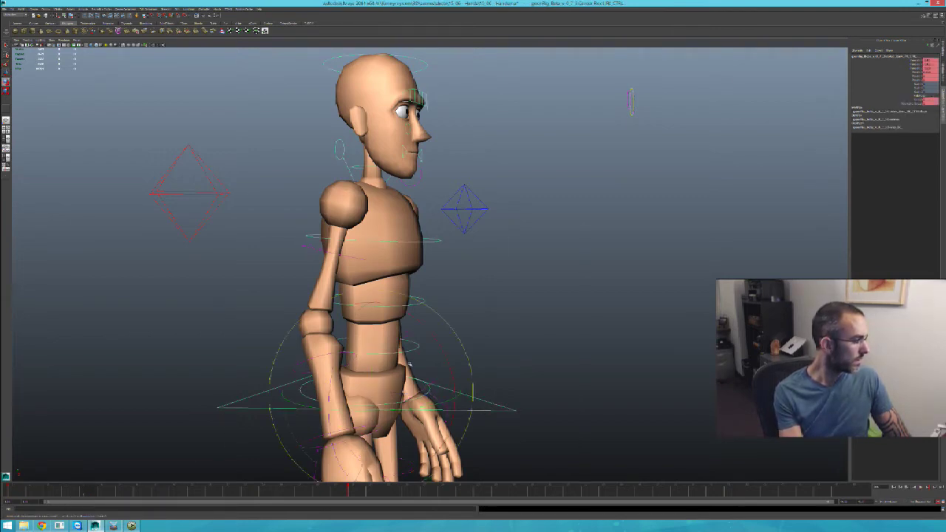
key("ctrl+z")
key("ctrl+z")
key("ctrl+z")
key("ctrl+z")
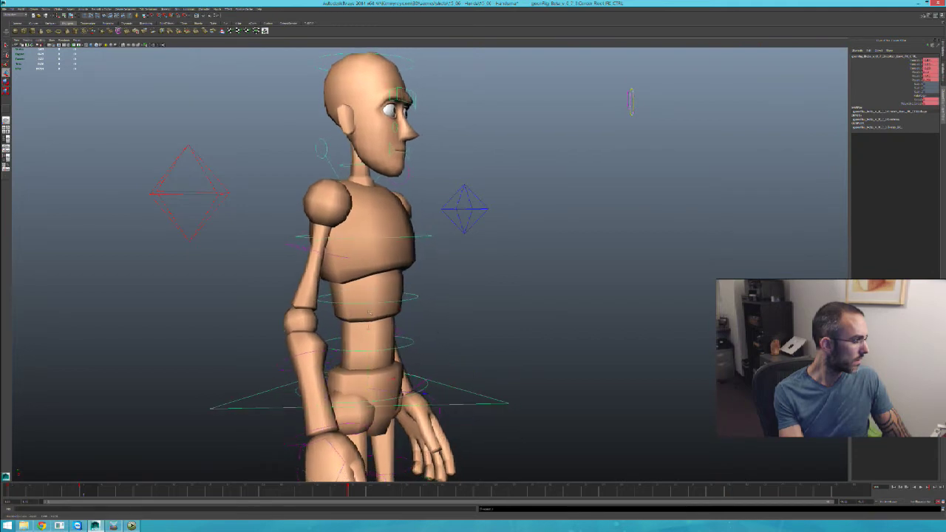
Swing the right upper arm backward and bend the elbow so the forearm and hand come forward at the waist
left_click(293, 244)
key("e")
left_click_drag(326, 305, 356, 356)
key("q")
key("e")
key("e")
key("q")
left_click(315, 363)
key("e")
key("q")
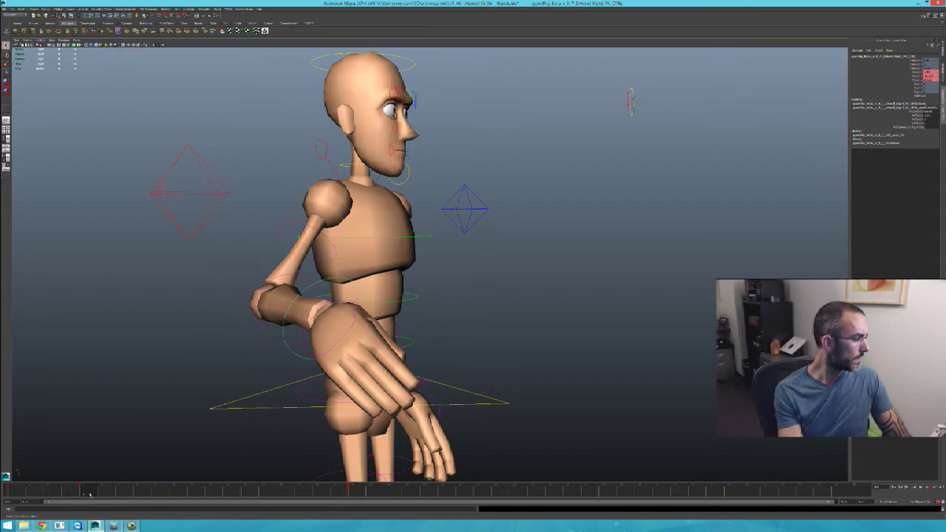
At a following frame, rotate the right upper arm further back and raise the forearm to chest height
left_click(372, 262)
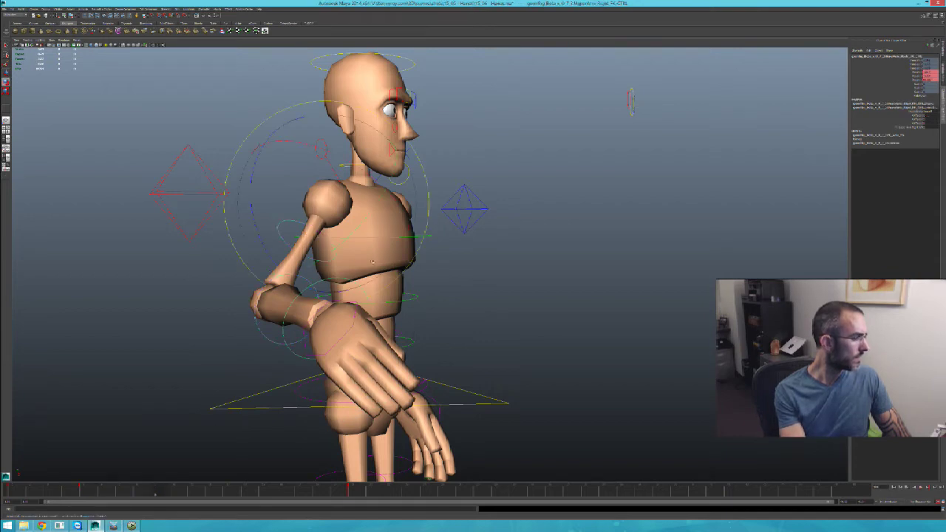
left_click_drag(373, 262, 350, 273)
key("q")
left_click(270, 321)
key("e")
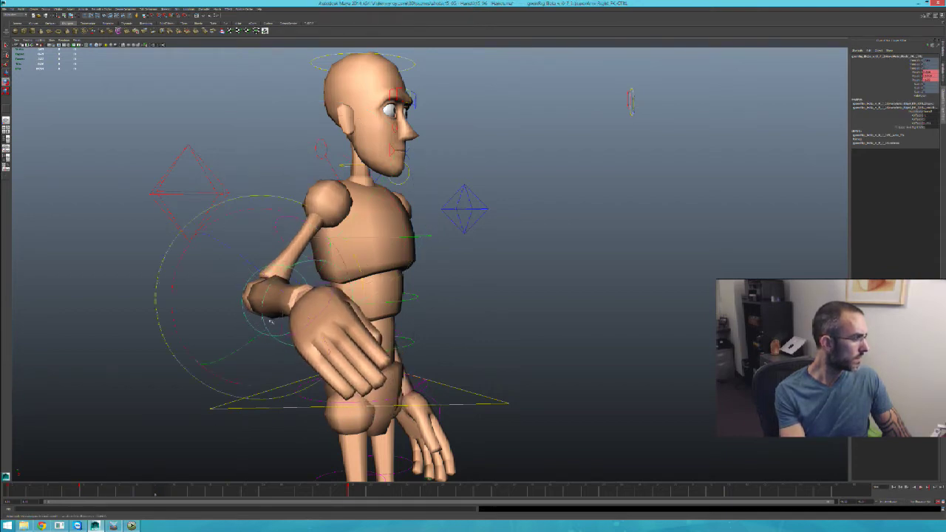
left_click_drag(259, 334, 315, 294)
key("q")
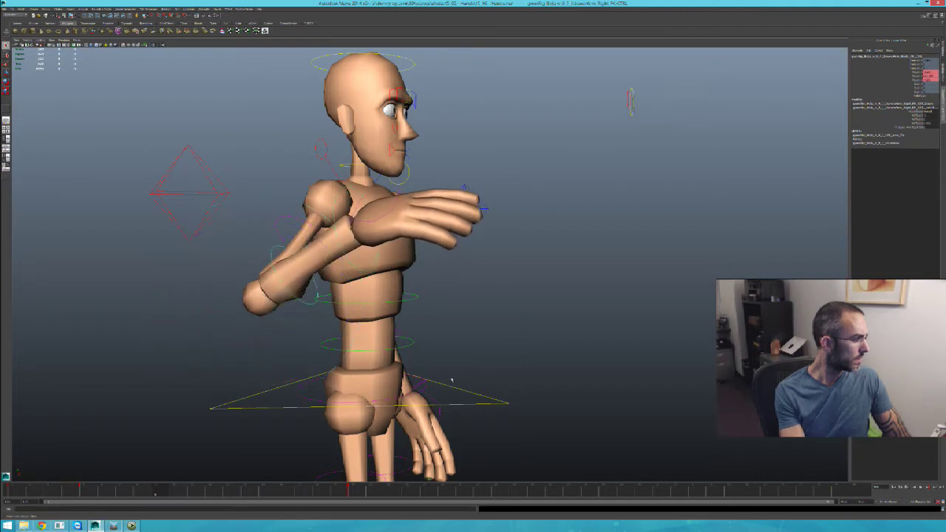
Lean the body slightly further back with the root control and rotate the right hand upward at the wrist
left_click(451, 385)
key("e")
left_click_drag(384, 347, 385, 363)
key("q")
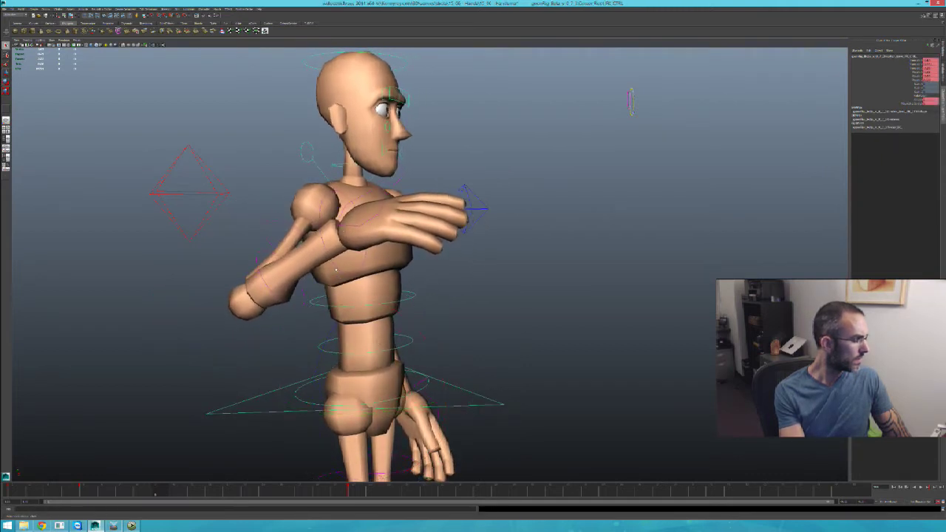
left_click(359, 261)
key("e")
left_click_drag(362, 271, 329, 271)
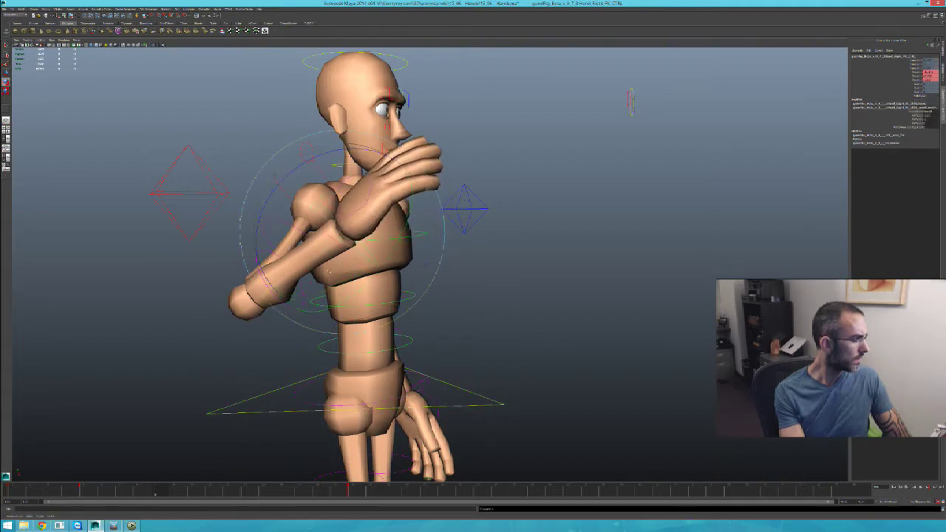
key("q")
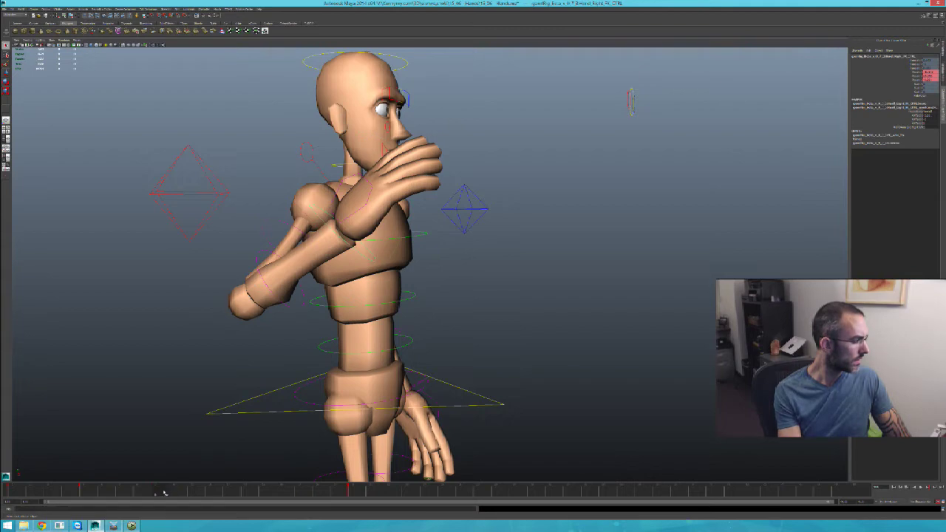
At a later frame, rotate the root control and move it slightly forward to shift the body's weight
left_click_drag(250, 497, 262, 497)
left_click(466, 390)
key("e")
left_click_drag(467, 369, 469, 379)
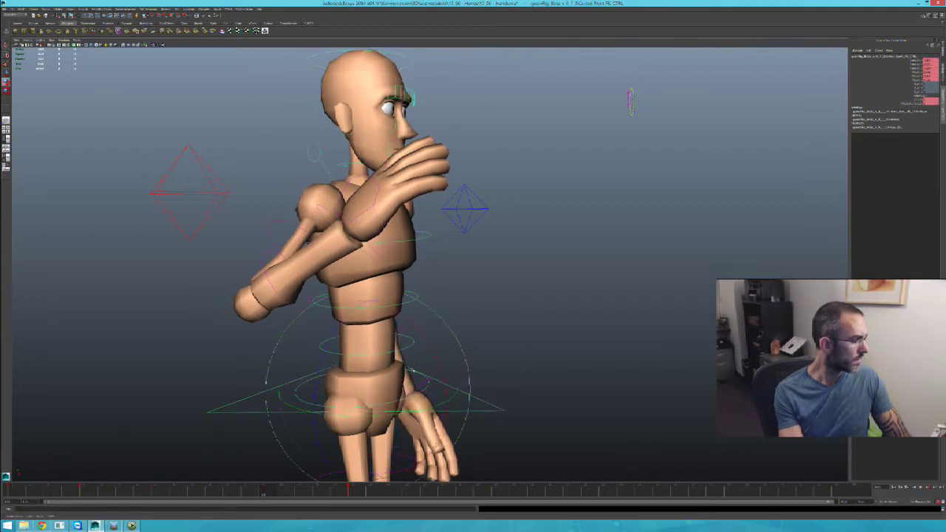
key("w")
left_click_drag(404, 370, 412, 371)
Swing the right upper arm down beside the torso and raise the forearm so the hand comes up near the face
left_click(291, 210)
key("e")
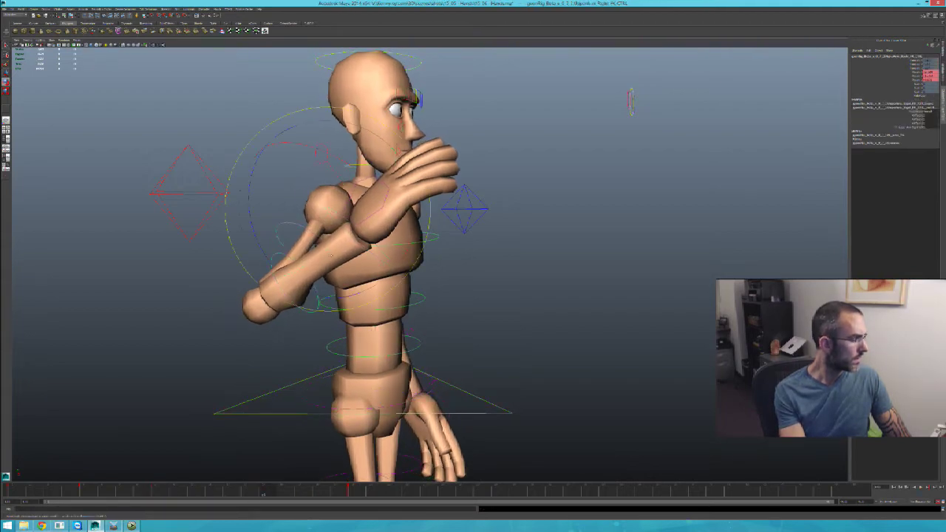
left_click_drag(336, 272, 373, 266)
left_click(370, 314)
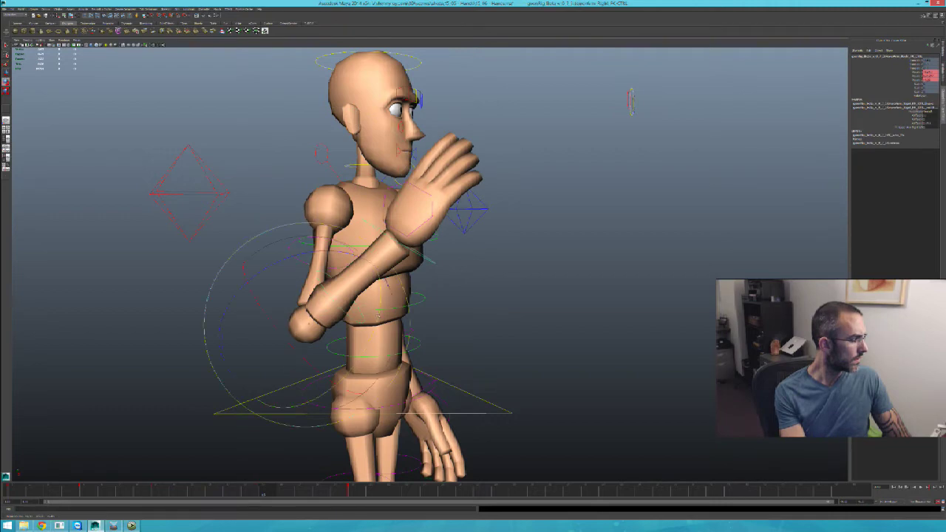
left_click_drag(379, 316, 371, 295)
left_click_drag(442, 188, 442, 226)
key("ctrl+z")
key("ctrl+z")
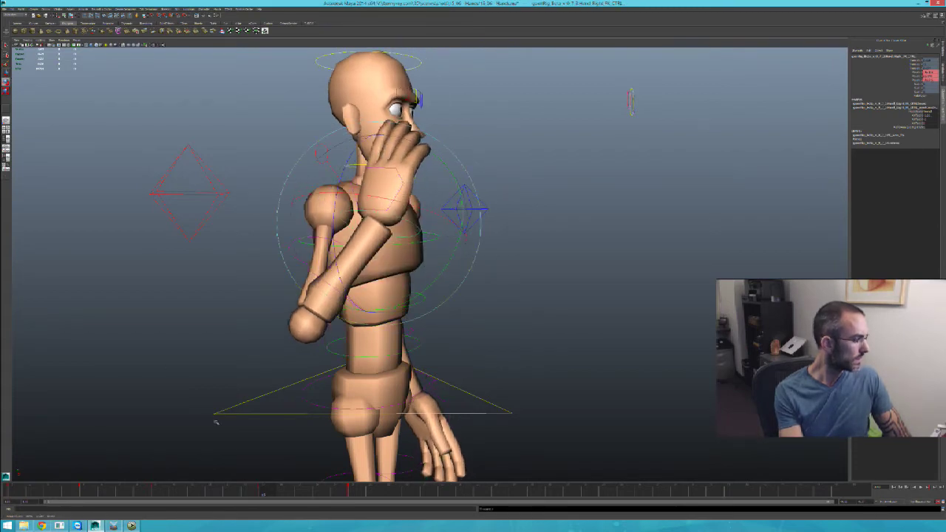
Select the body controls and copy the raised-arm pose onto the later key that holds the pointing fingers
left_click(260, 488)
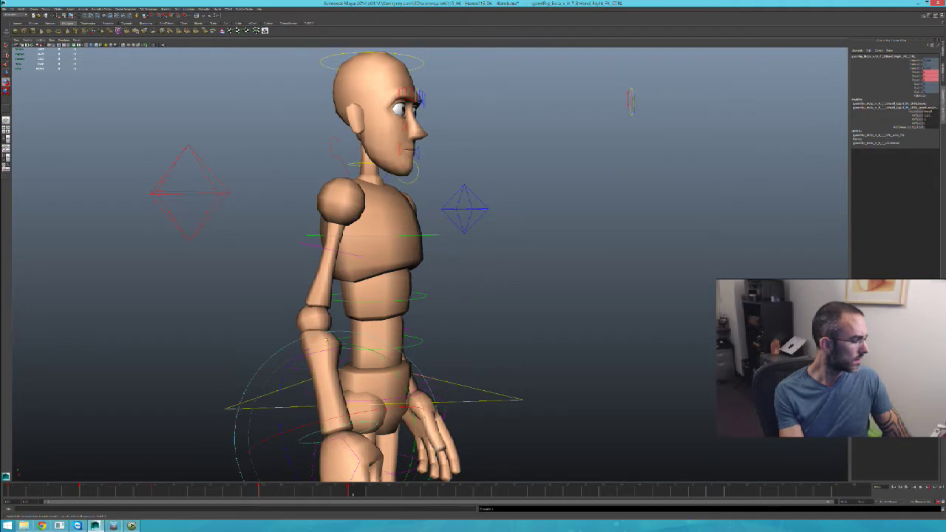
left_click_drag(325, 156, 469, 401)
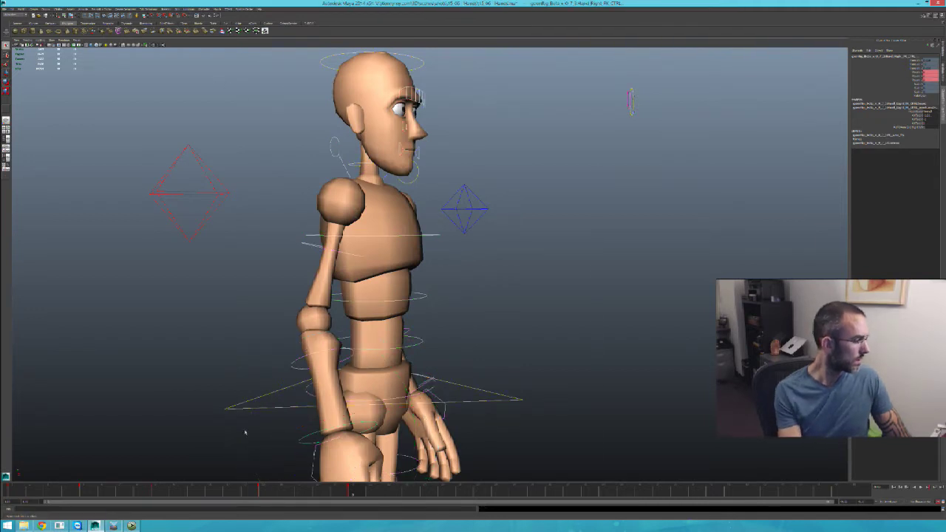
left_click(262, 494)
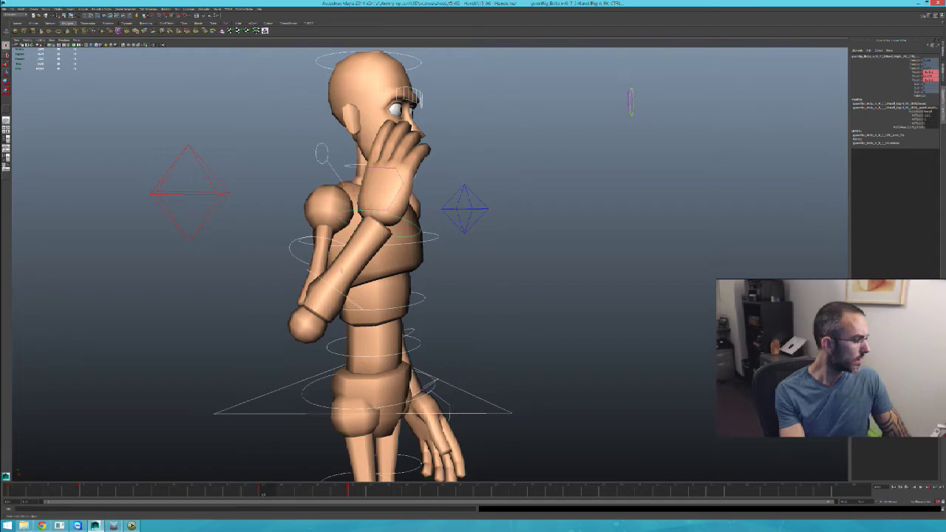
left_click(351, 490)
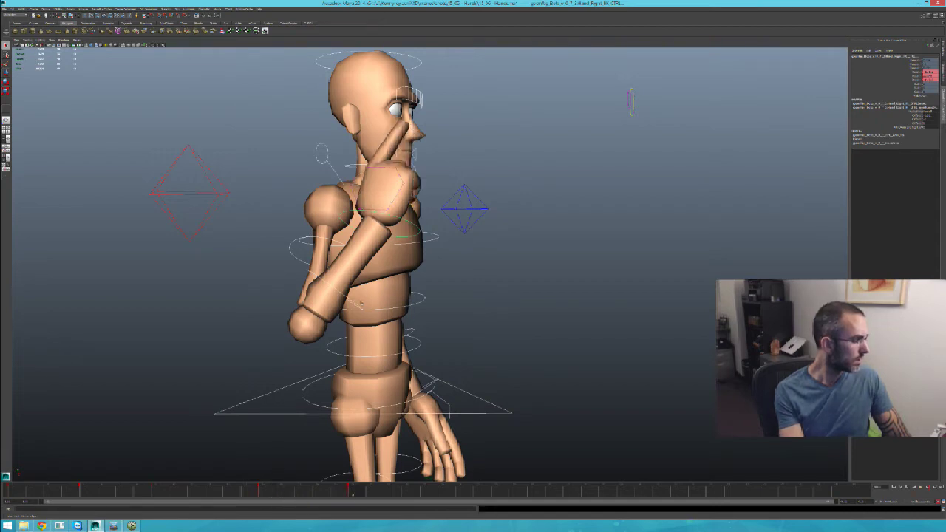
Rotate the root and the middle spine control forward so the torso leans into the point
key("e")
left_click_drag(462, 402, 435, 404)
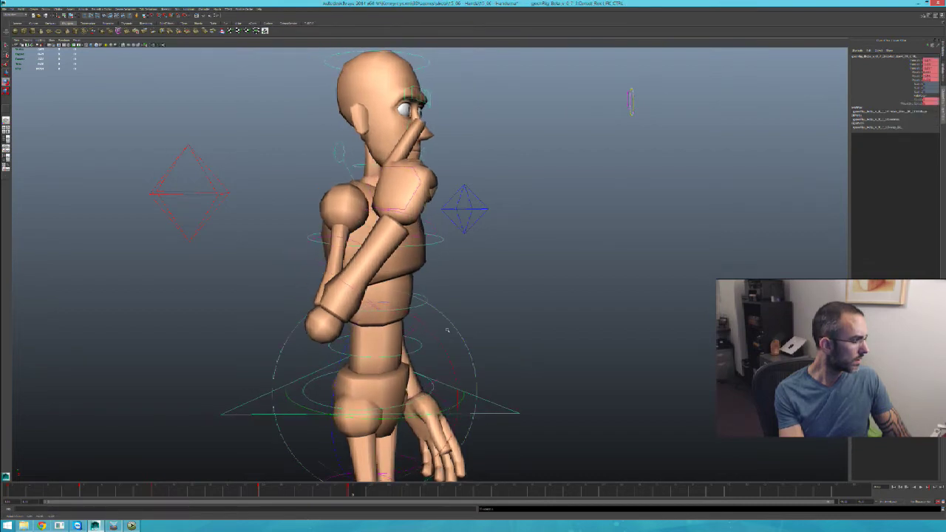
key("q")
left_click(415, 303)
key("e")
left_click_drag(415, 303, 419, 309)
key("q")
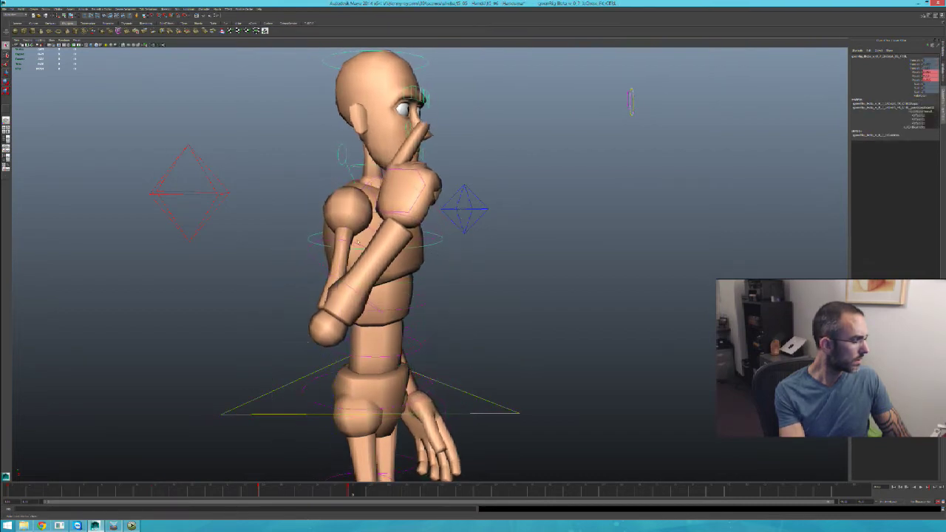
Extend the right arm in front of the body and rotate the wrist so the index finger points straight ahead
left_click(332, 237)
key("e")
left_click_drag(368, 269, 497, 236)
left_click(487, 301)
left_click_drag(484, 278, 479, 313)
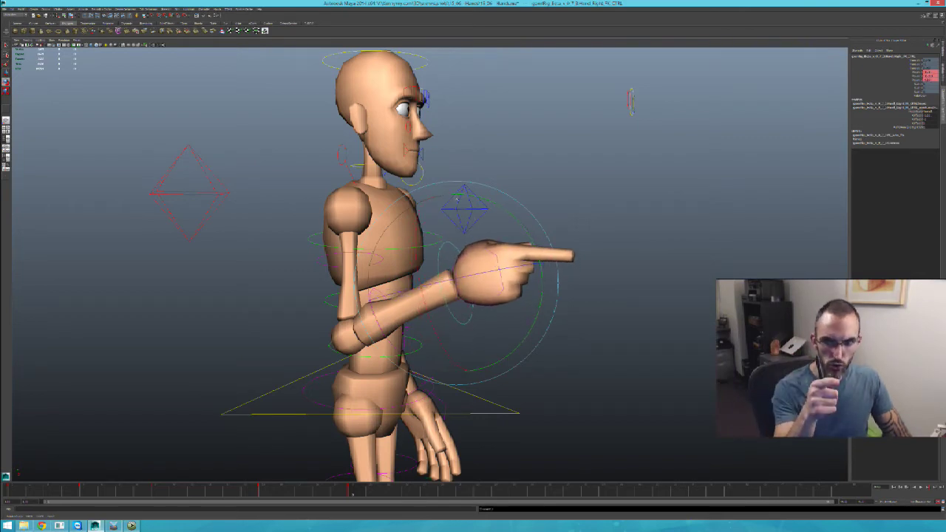
Rotate the chest control forward to push the shoulders and pointing arm ahead
left_click(427, 77)
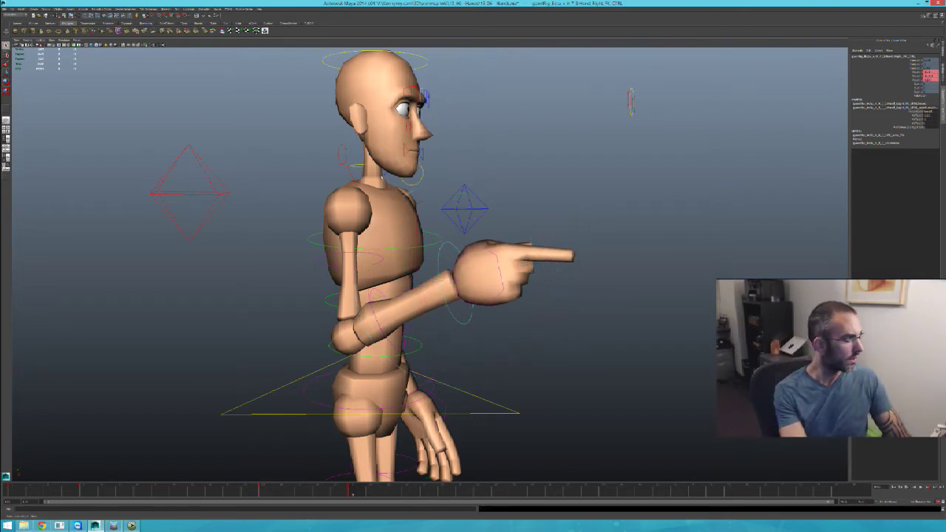
left_click(439, 235)
key("e")
left_click_drag(451, 224, 456, 238)
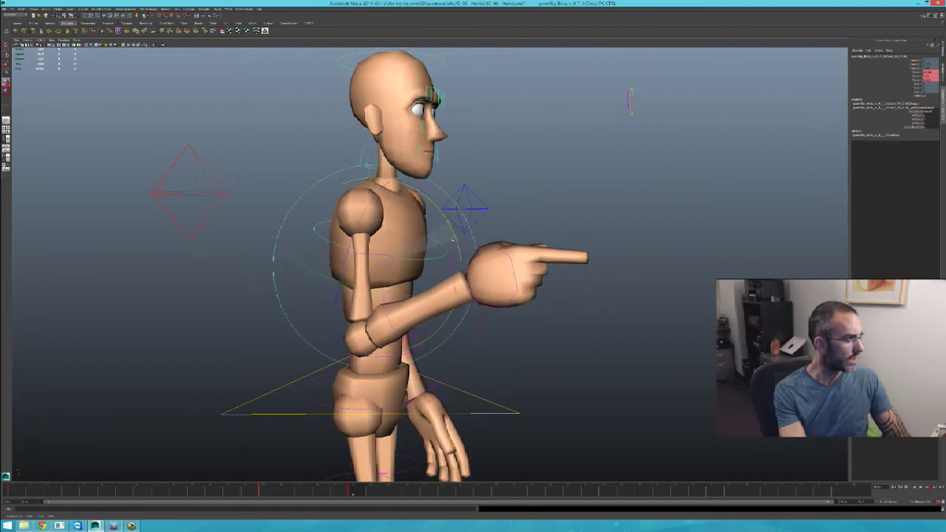
key("q")
Rotate the neck forward and tilt the head down toward the pointing hand
left_click(441, 64)
left_click(365, 162)
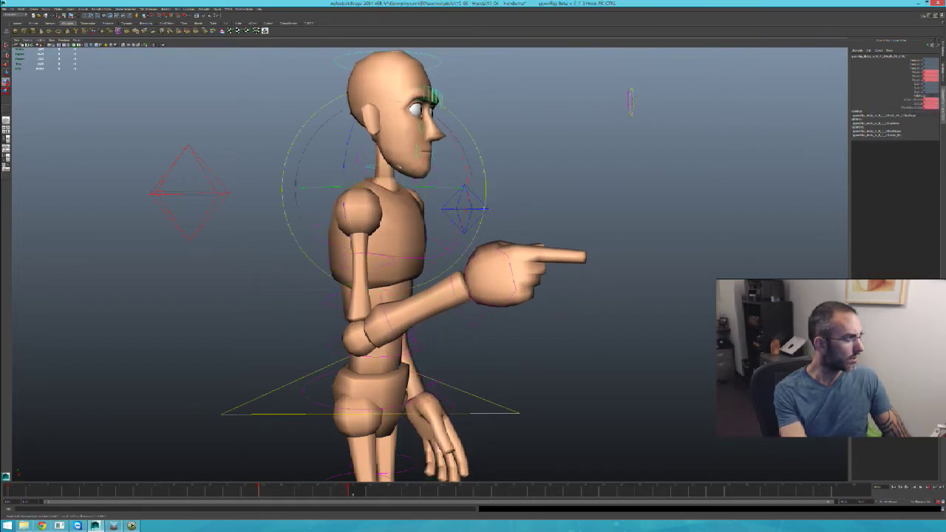
left_click_drag(467, 158, 415, 179)
key("q")
left_click(459, 77)
key("e")
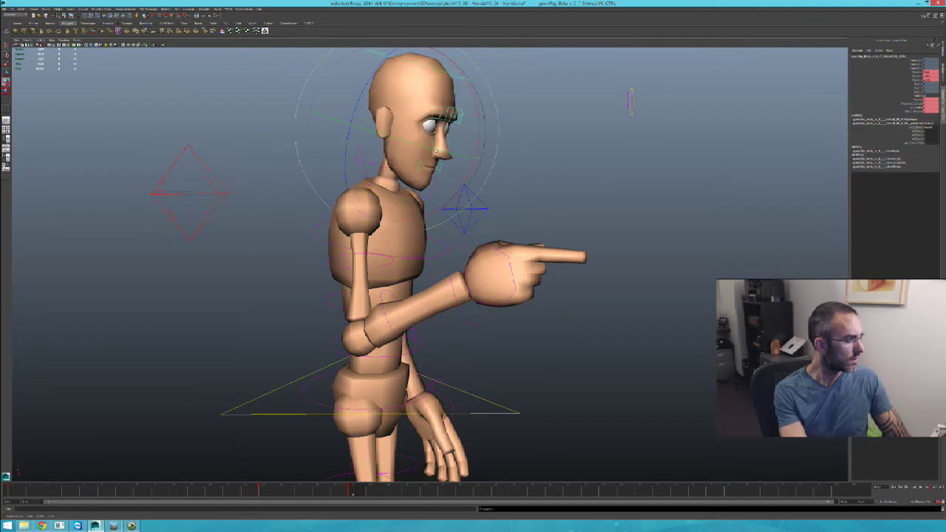
Move the eye target control down and slightly forward so the eyes look along the pointing direction
left_click(633, 88)
left_click(632, 90)
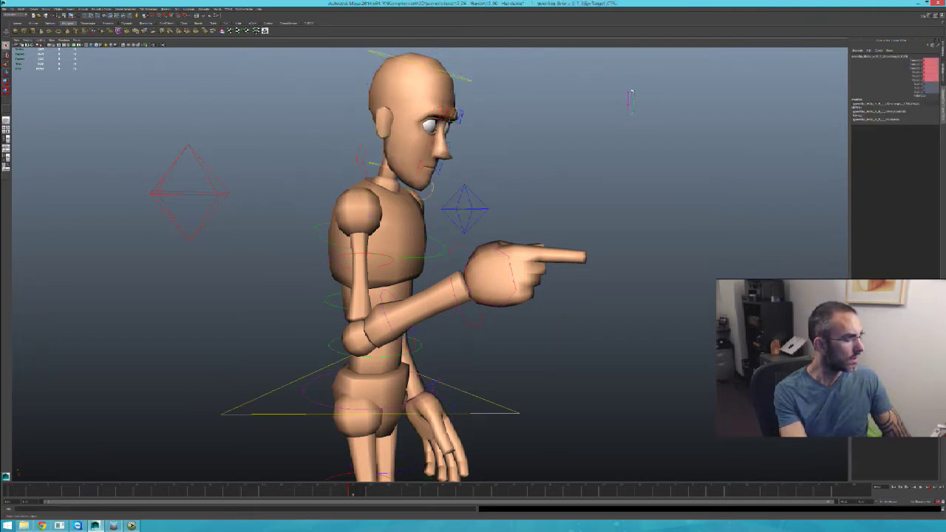
key("w")
left_click_drag(633, 101, 659, 225)
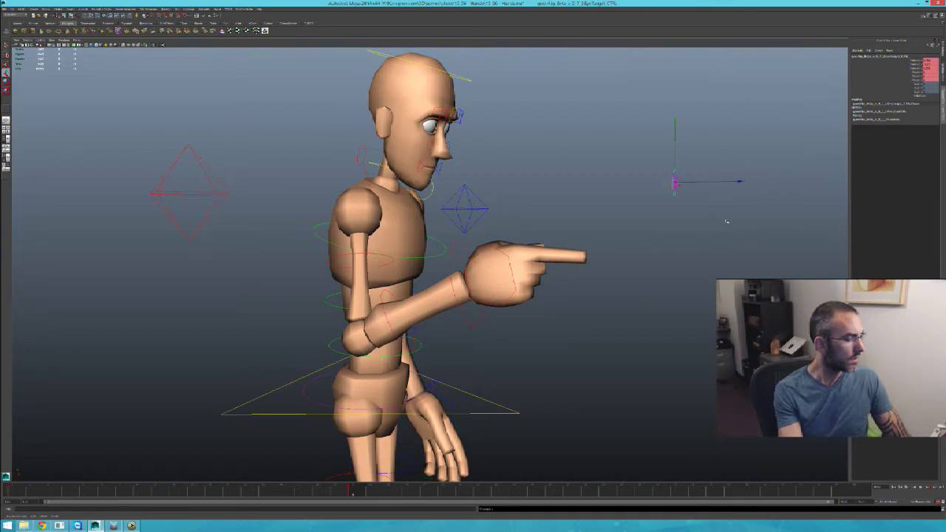
Examine the pointing pose from several angles around the upper body and right hand
left_click_drag(726, 221, 530, 294, "alt")
right_click_drag(530, 294, 589, 263, "alt")
left_click_drag(588, 263, 555, 258, "alt")
right_click_drag(555, 258, 655, 332, "alt")
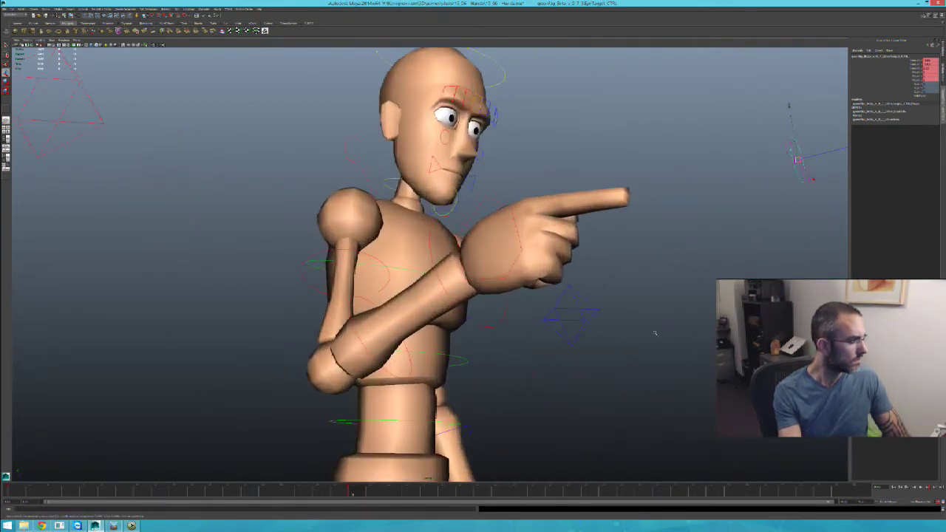
left_click_drag(654, 332, 543, 289, "alt")
key("q")
right_click_drag(346, 309, 341, 223, "alt")
Select all of the rig's controls and open the Dope Sheet beside the character
left_click(265, 31)
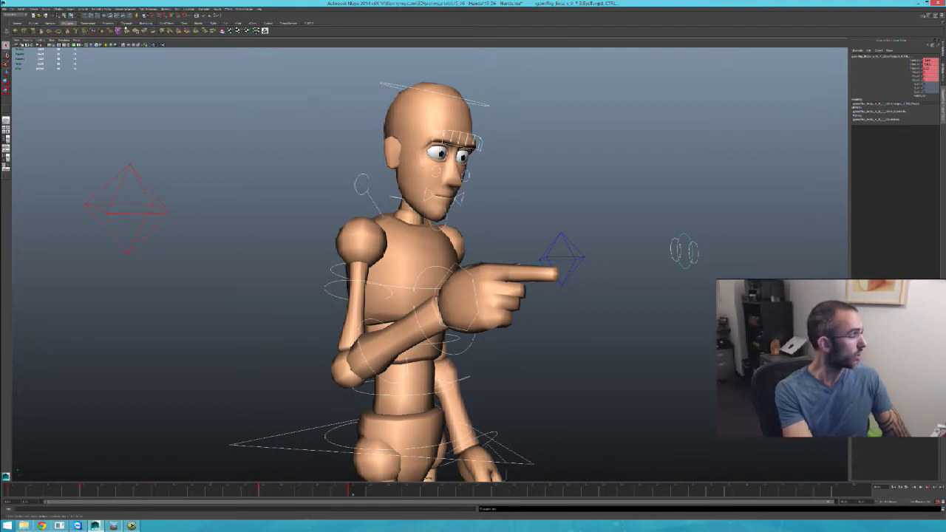
left_click(80, 9)
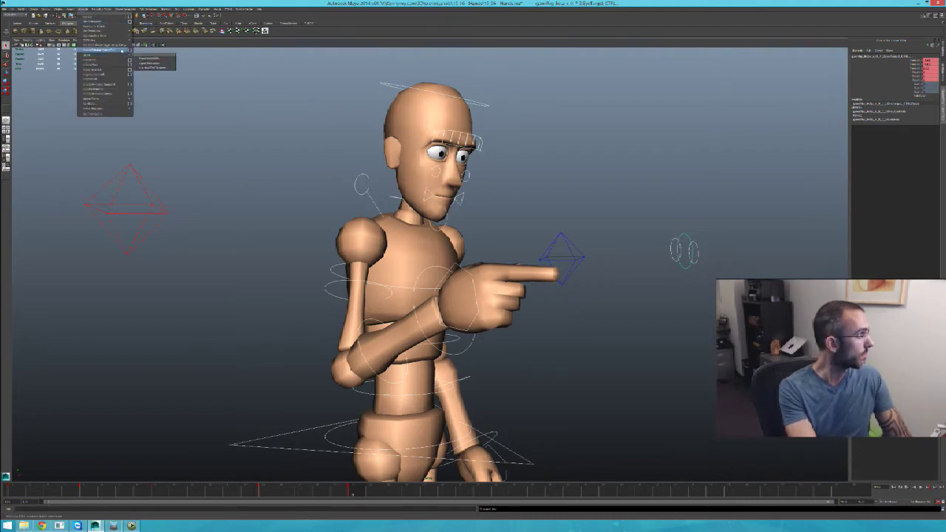
mouse_move(58, 10)
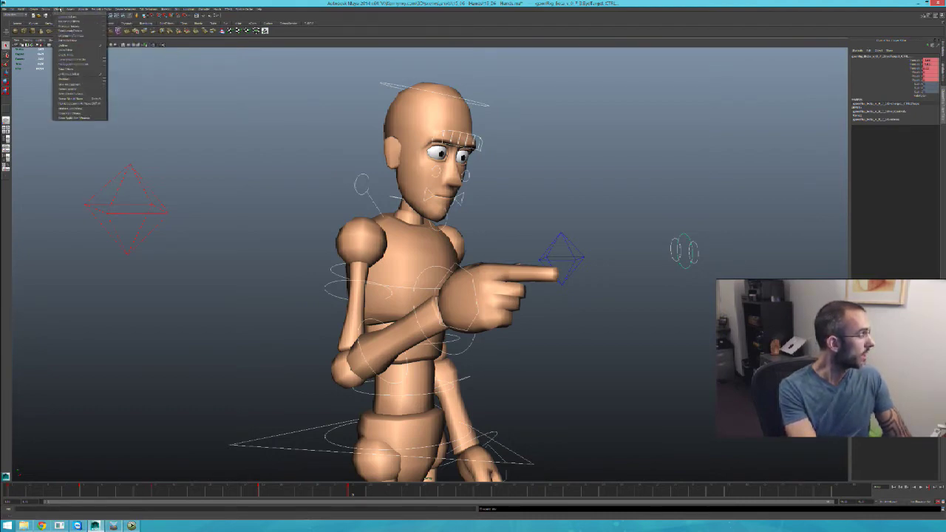
mouse_move(97, 18)
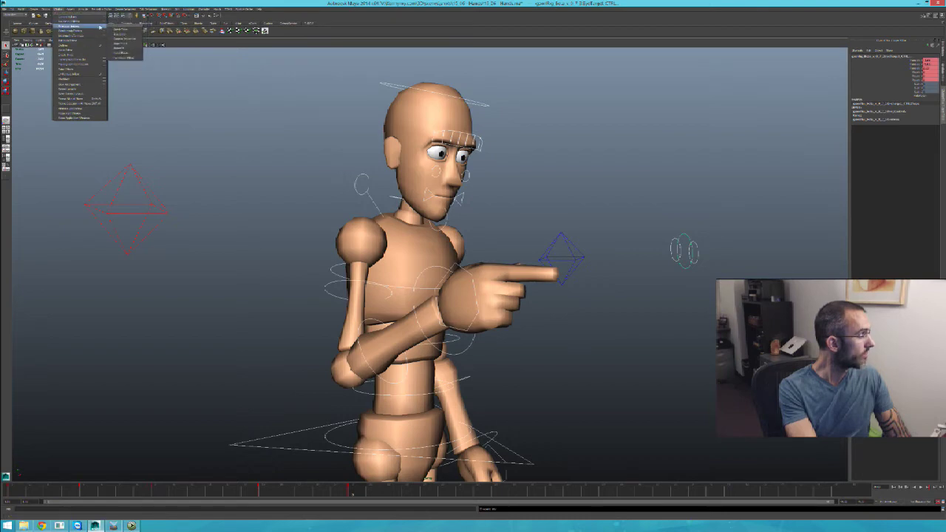
left_click(122, 38)
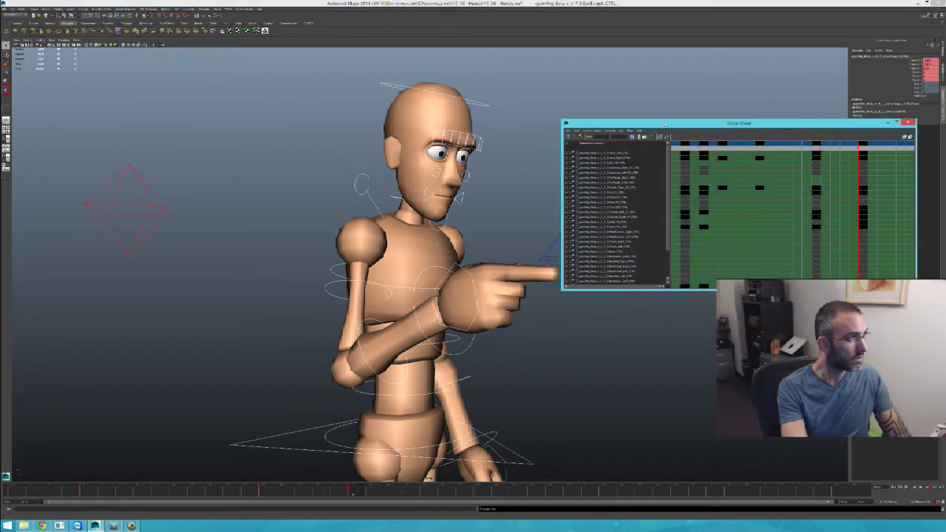
left_click_drag(665, 124, 643, 57)
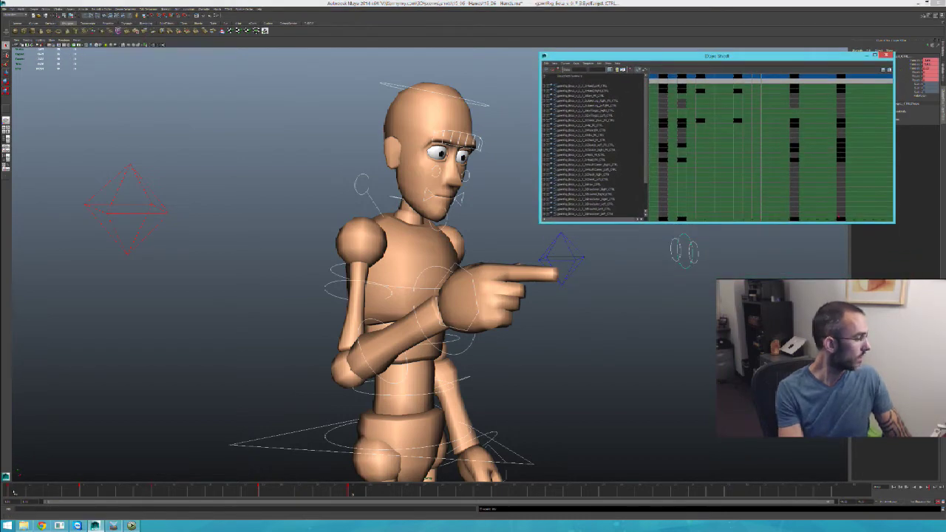
Delete the eye target control's key on the starting frame and play back the animation
left_click(9, 491)
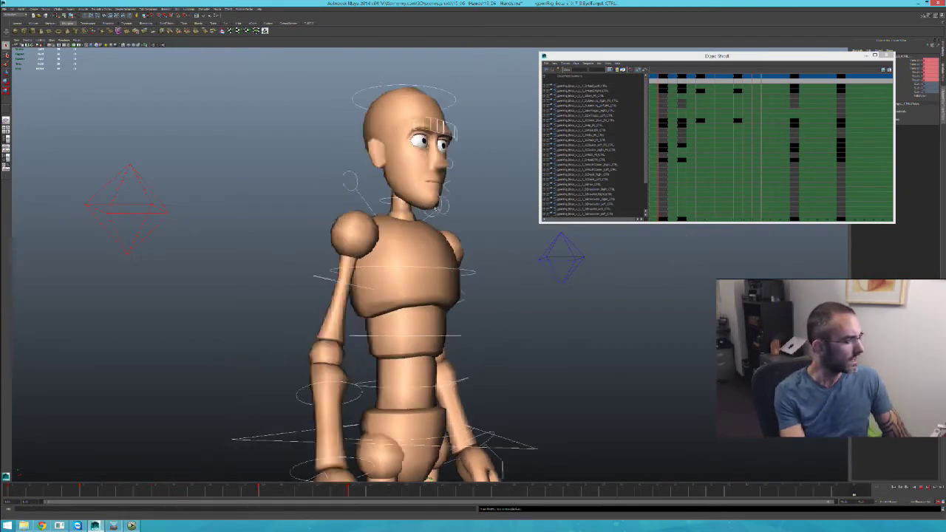
left_click(486, 104)
left_click(685, 262)
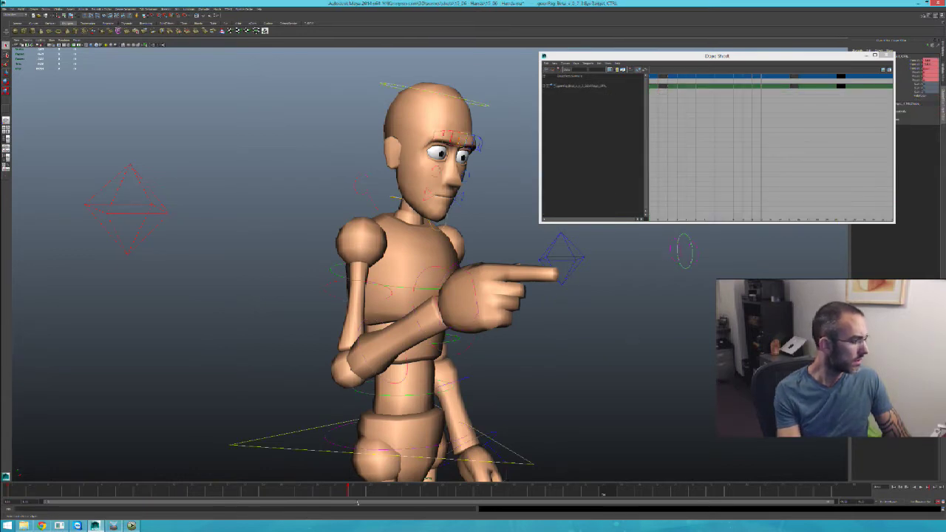
left_click(12, 493)
right_click(13, 492)
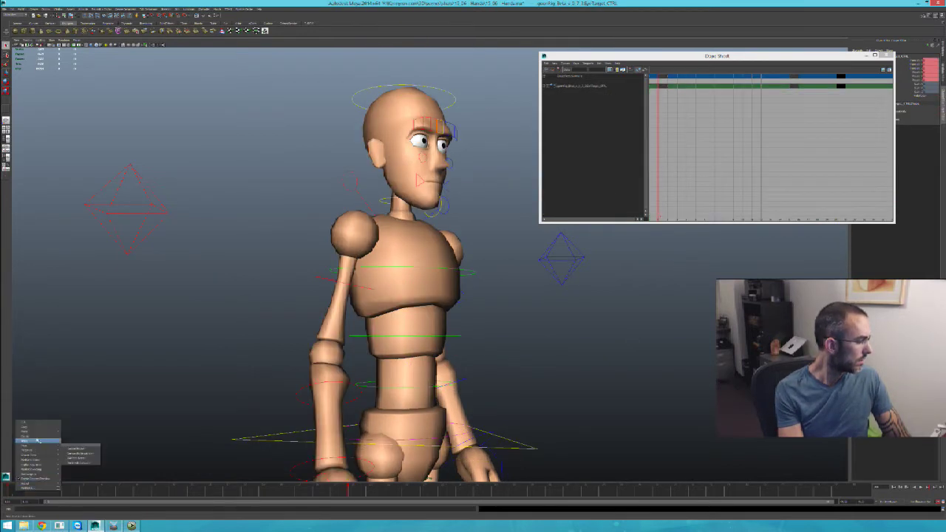
left_click(33, 439)
right_click(19, 494)
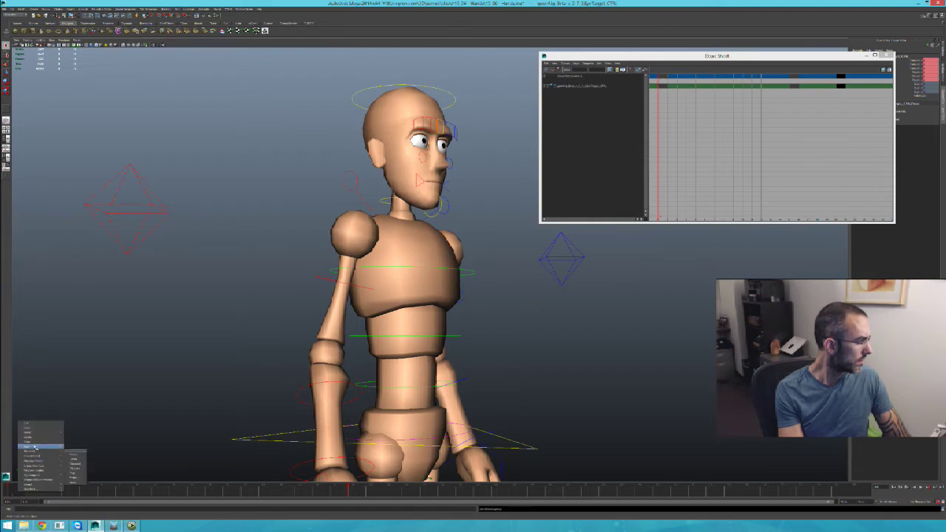
left_click(36, 440)
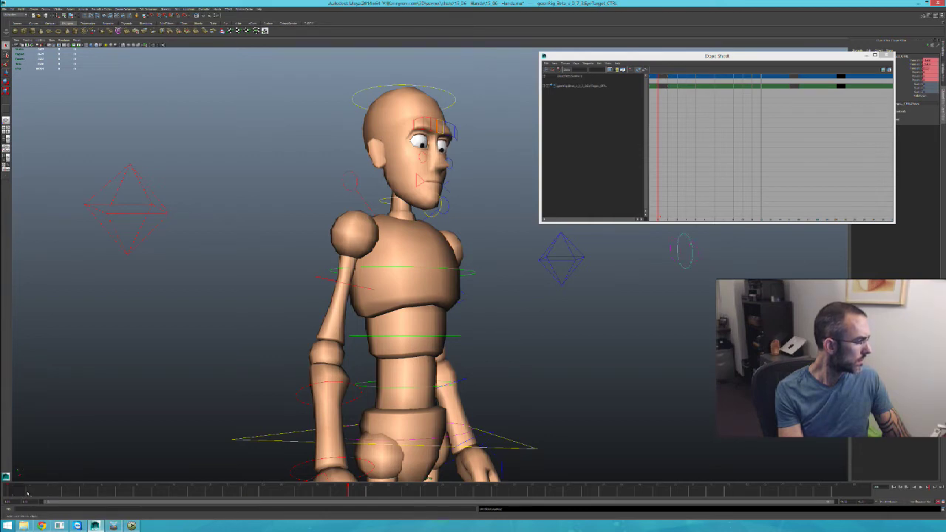
key("alt+v")
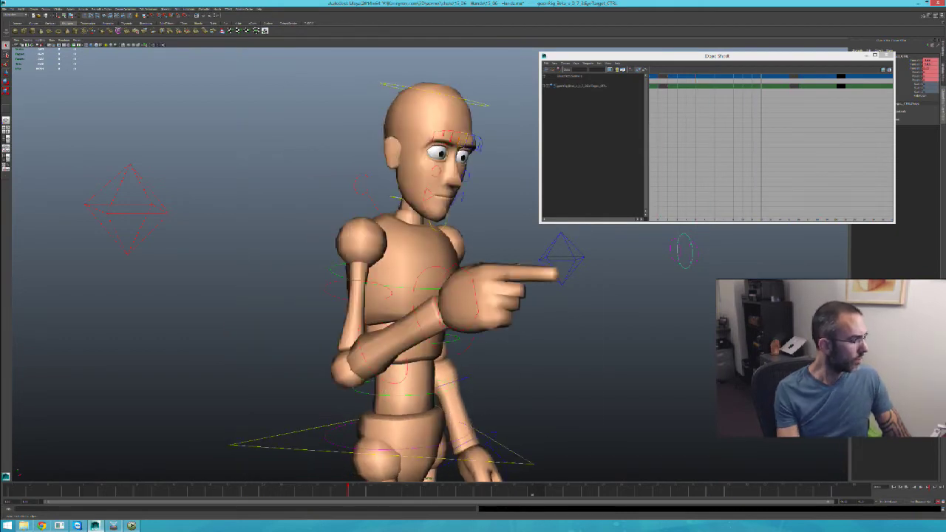
Set a key on all of the rig's controls a few frames after the pointing pose
left_click_drag(511, 68, 369, 454)
mouse_move(354, 493)
left_mouse_down()
mouse_move(280, 496)
mouse_move(352, 497)
left_mouse_up()
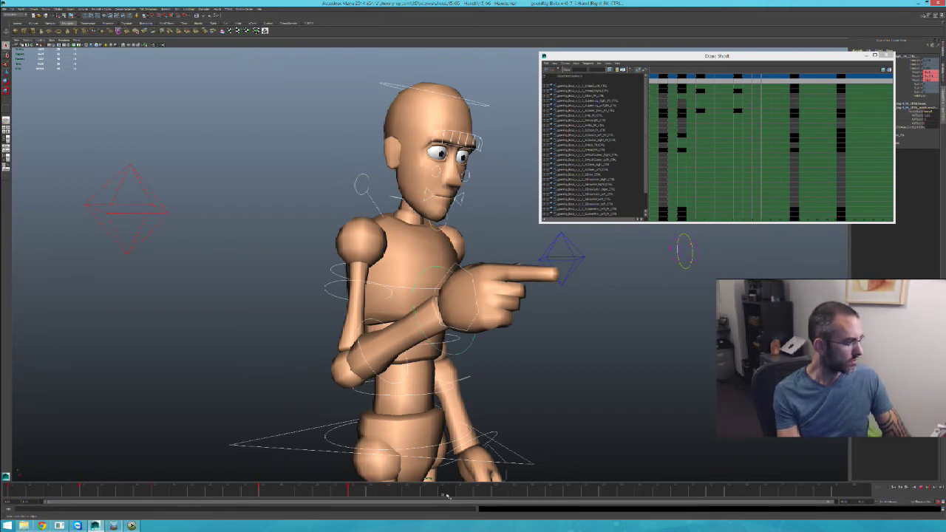
key("s")
Rotate the center root control so the body leans slightly forward on the newly keyed frame
left_click(512, 459)
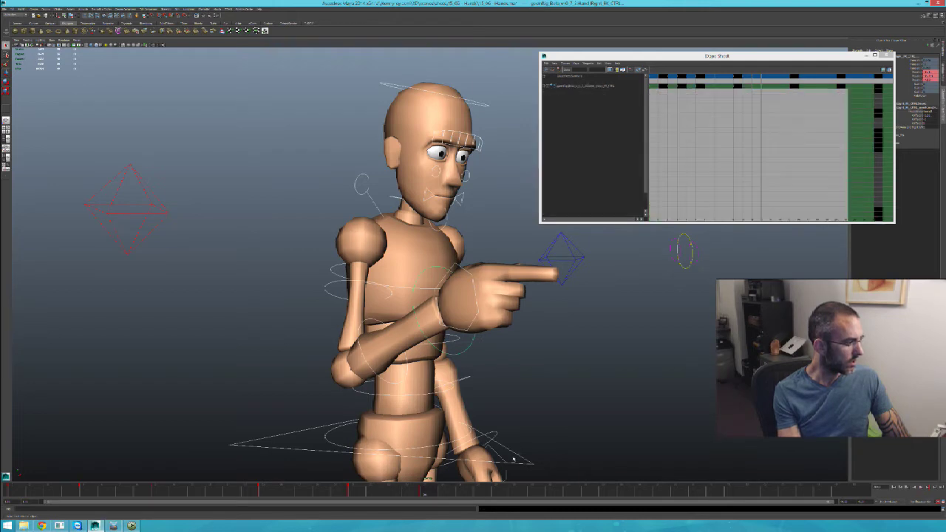
key("e")
left_click_drag(457, 406, 462, 412)
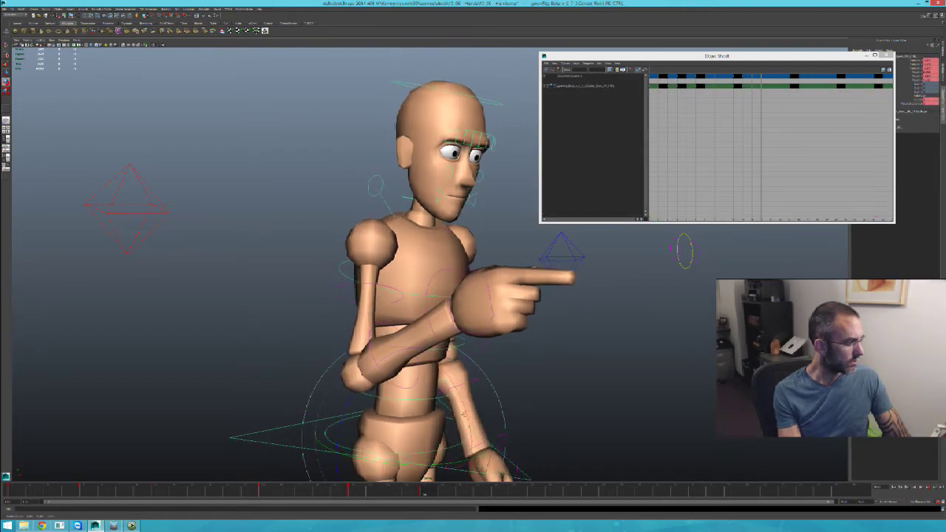
key("q")
On the pointing frame, rotate the right lower arm and wrist upward so the index finger aims higher
left_click_drag(171, 68, 765, 479)
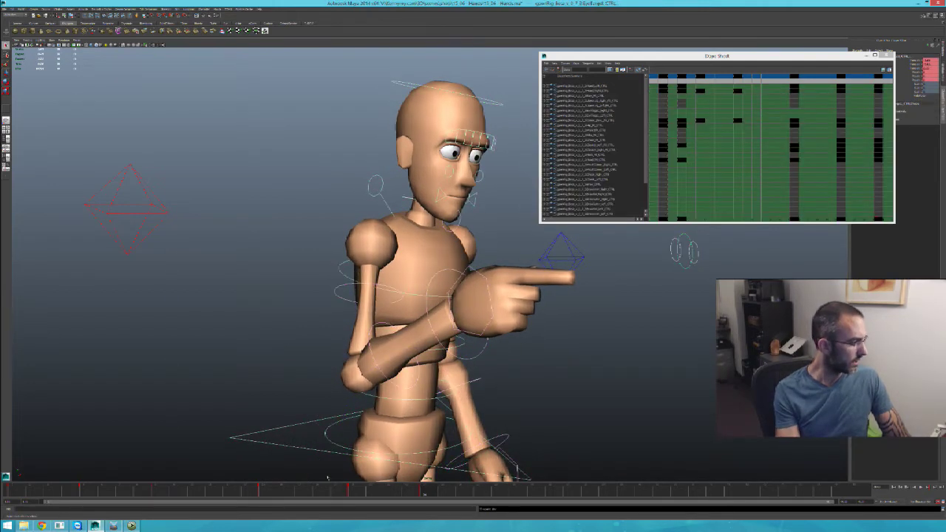
left_click(356, 487)
left_click(403, 371)
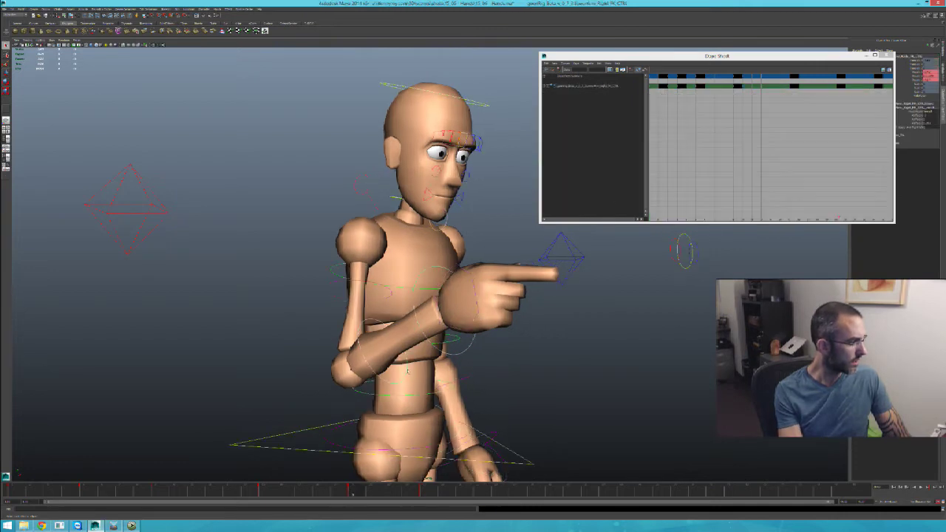
left_click_drag(418, 360, 416, 347)
key("q")
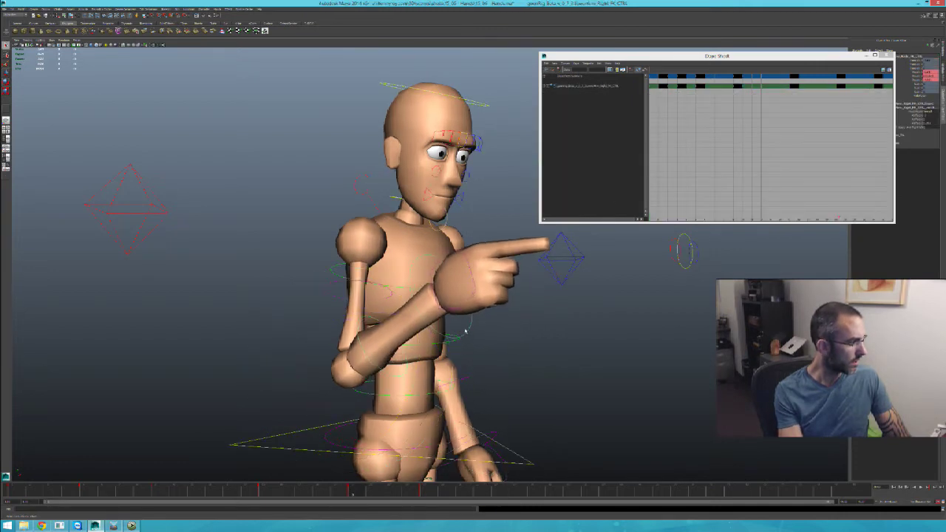
left_click(465, 330)
key("e")
mouse_move(503, 325)
left_mouse_down()
mouse_move(509, 305)
mouse_move(498, 313)
left_mouse_up()
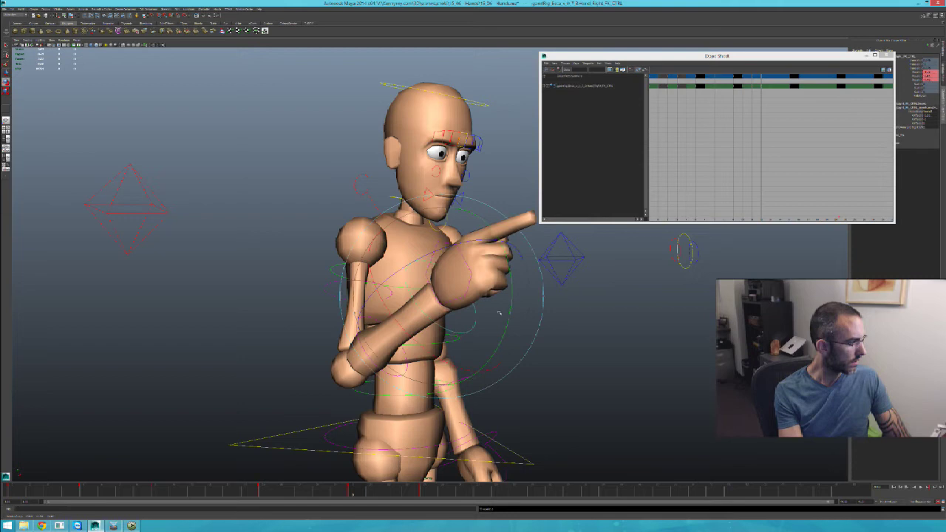
Play back the animation to review the move from the anticipation into the point
left_click(50, 491)
key("alt+v")
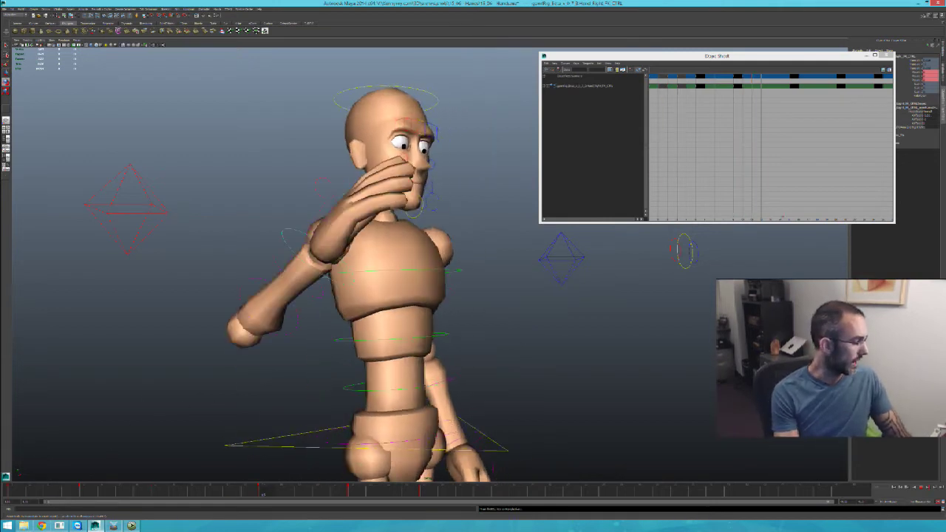
left_click(625, 374)
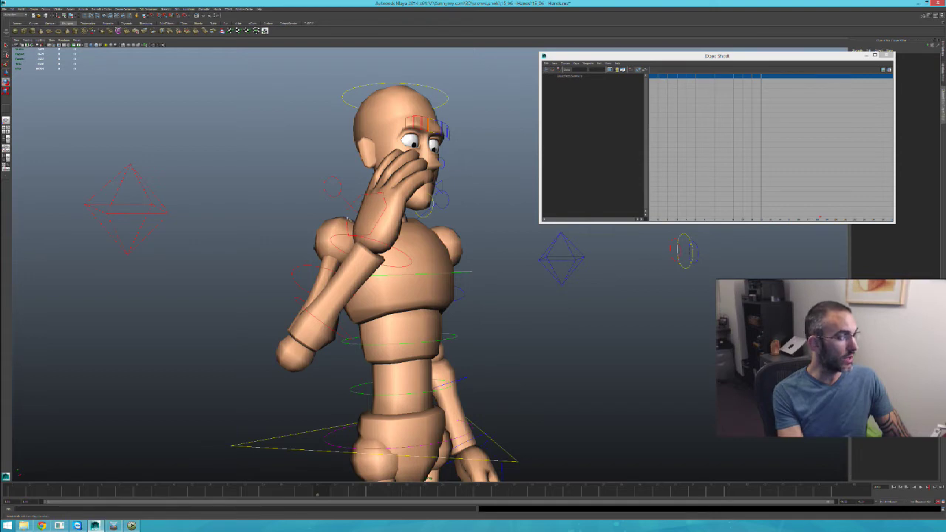
Copy the right hand control's finger key from the pointing frame
left_click(347, 219)
left_click(354, 492)
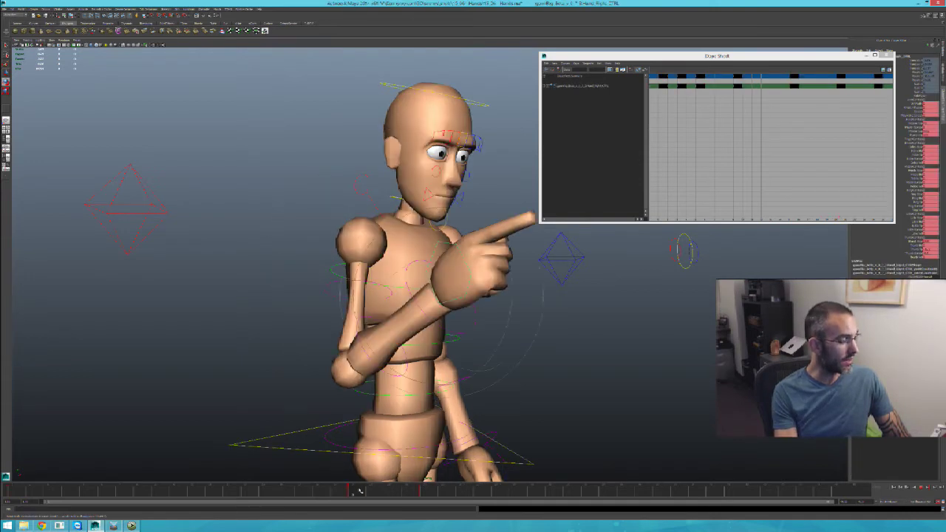
left_click(350, 491)
left_click(355, 493)
right_click(359, 492)
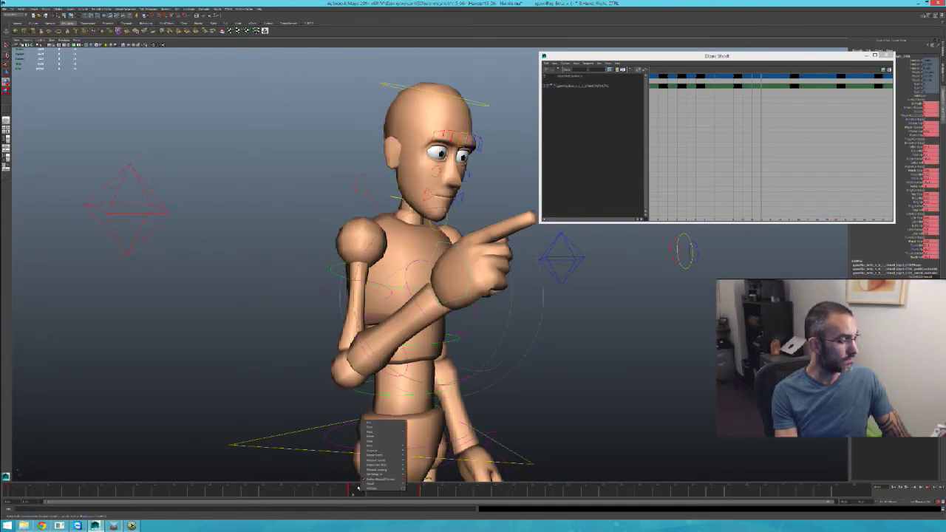
left_click(382, 427)
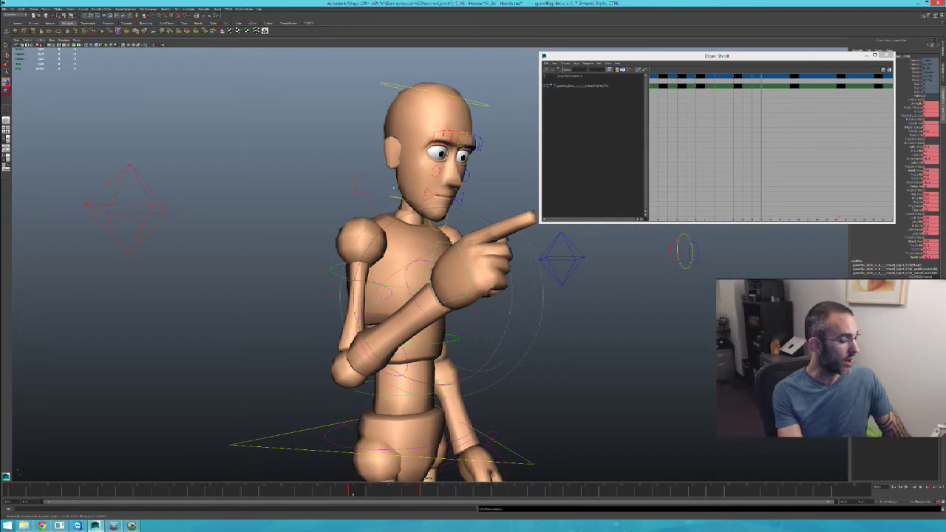
Paste the copied finger key on the anticipation frame so the raised hand takes the pointing shape
left_click(265, 31)
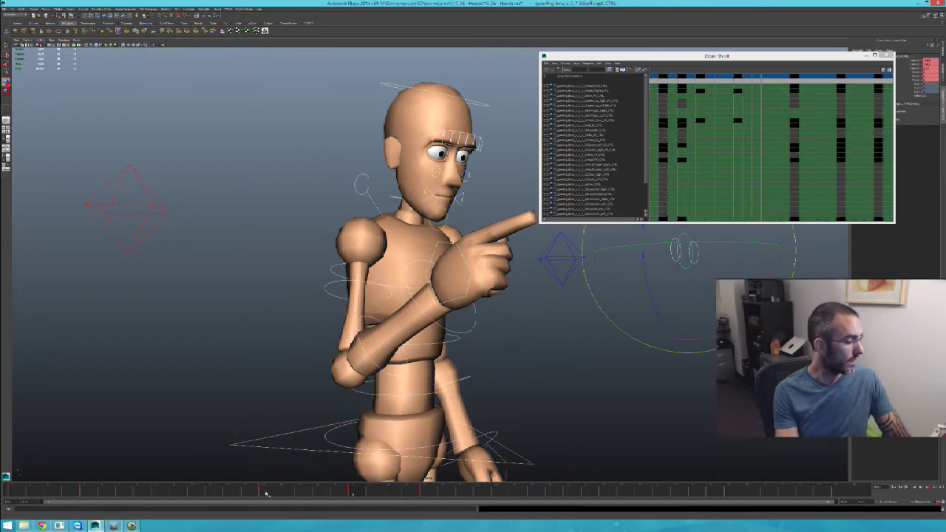
left_click_drag(267, 492, 271, 493)
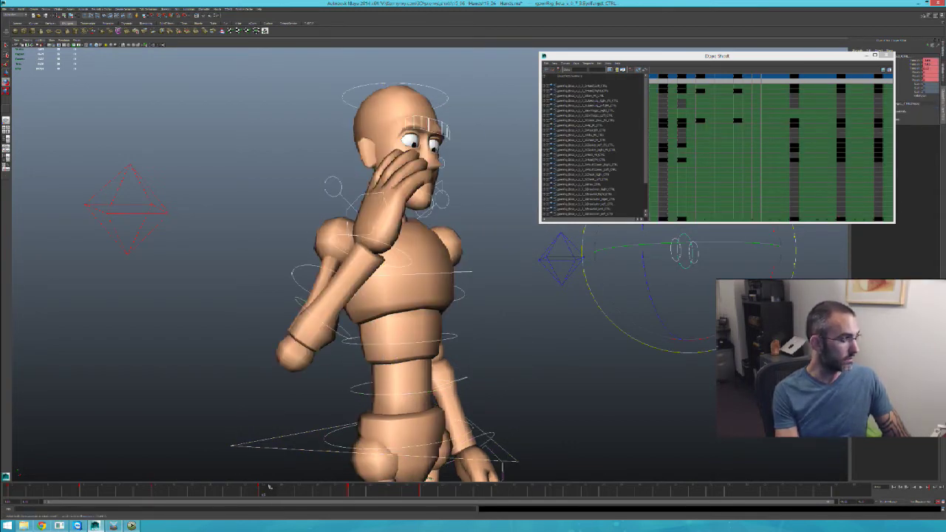
right_click(270, 487)
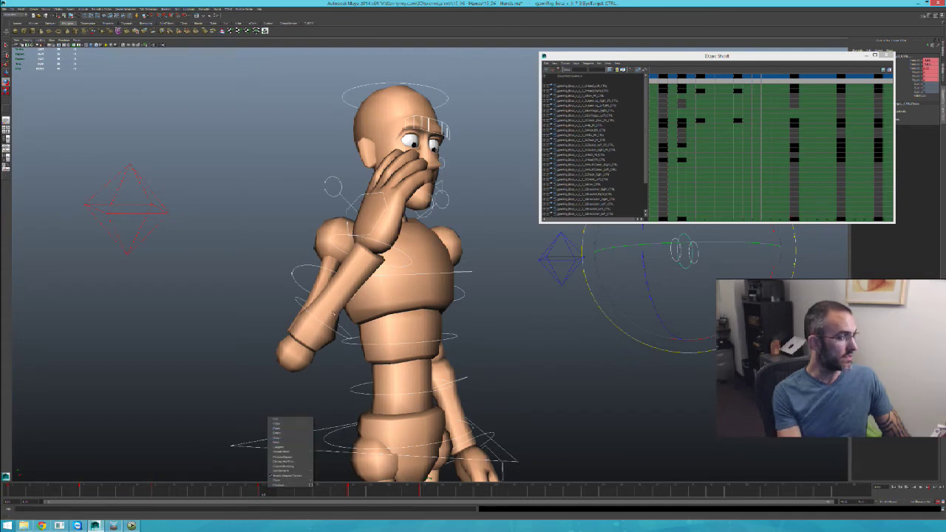
mouse_move(294, 429)
left_click(324, 431)
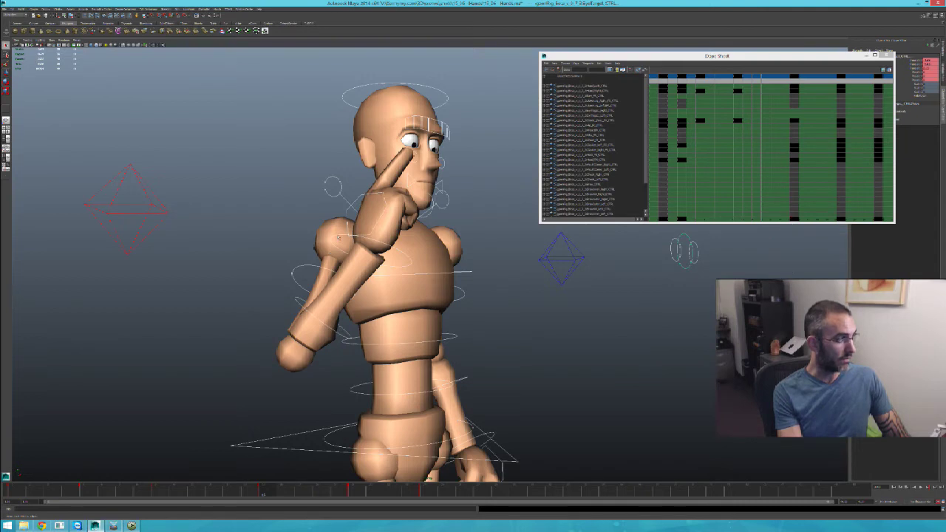
Rotate the right upper arm slightly backward in the anticipation pose
left_click(302, 261)
left_click(302, 282)
key("e")
left_click_drag(337, 293, 325, 296)
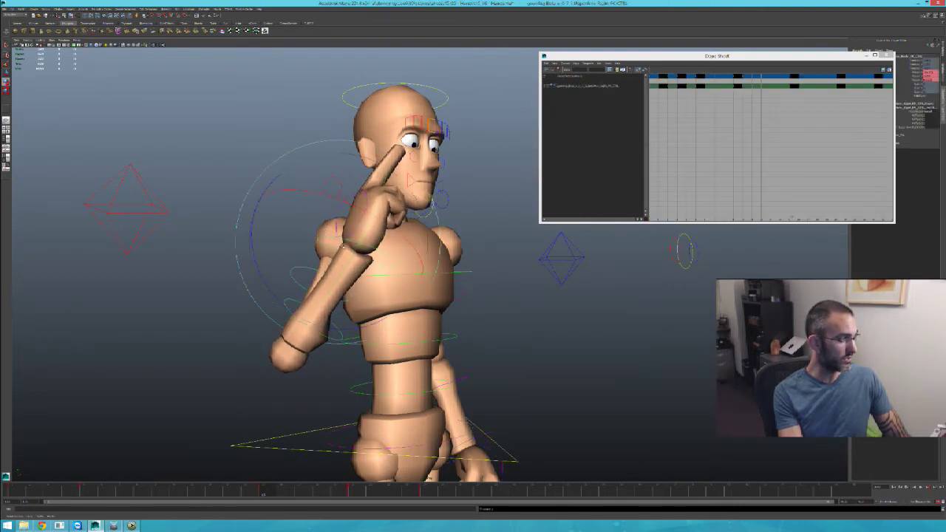
left_click_drag(293, 243, 292, 246)
key("q")
left_click(291, 245)
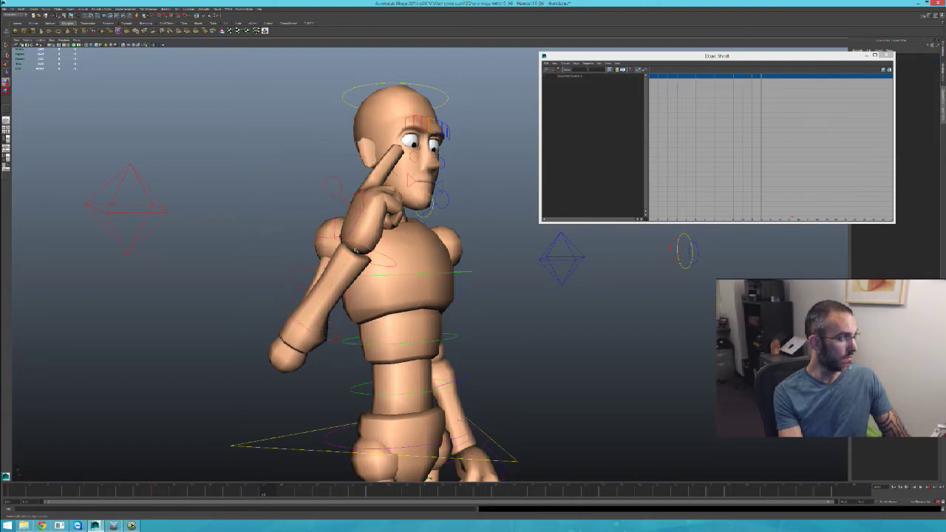
Rotate the right wrist back so the index finger points upward beside the head
left_click(369, 250)
key("e")
left_click_drag(386, 282, 389, 211)
key("z")
key("z")
left_click_drag(420, 174, 401, 164)
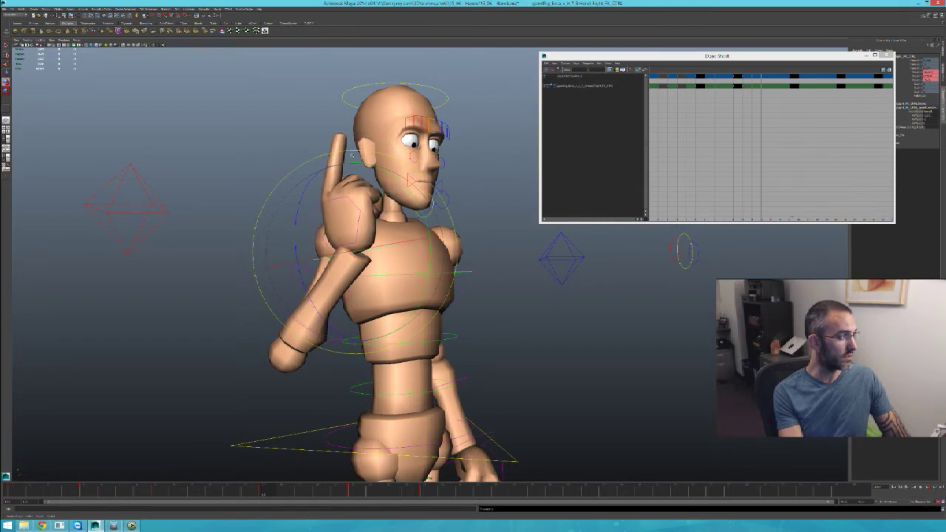
Rotate the right upper arm further back and up so the raised hand sits behind the face
key("q")
left_click(300, 274)
key("e")
left_click_drag(325, 241, 316, 201)
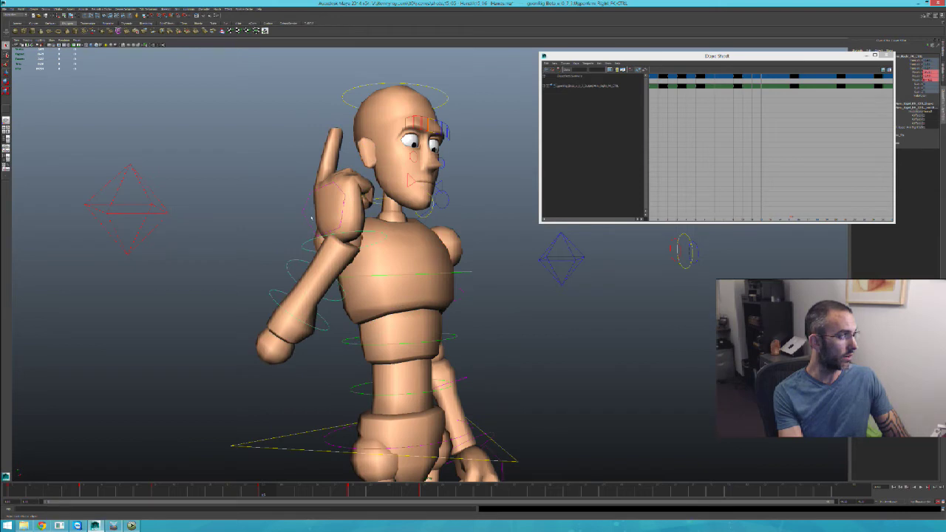
Tilt the right wrist slightly further back in the anticipation pose
left_click(311, 218)
key("e")
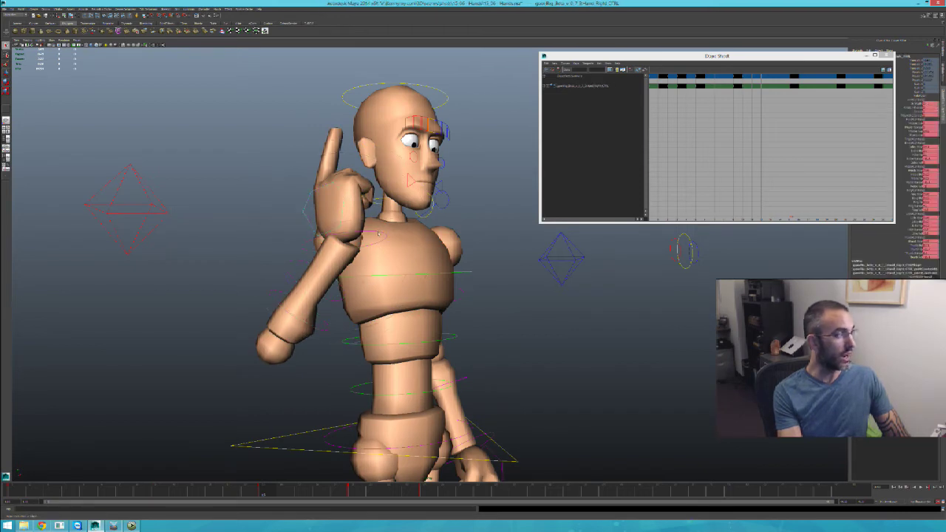
left_click(376, 277)
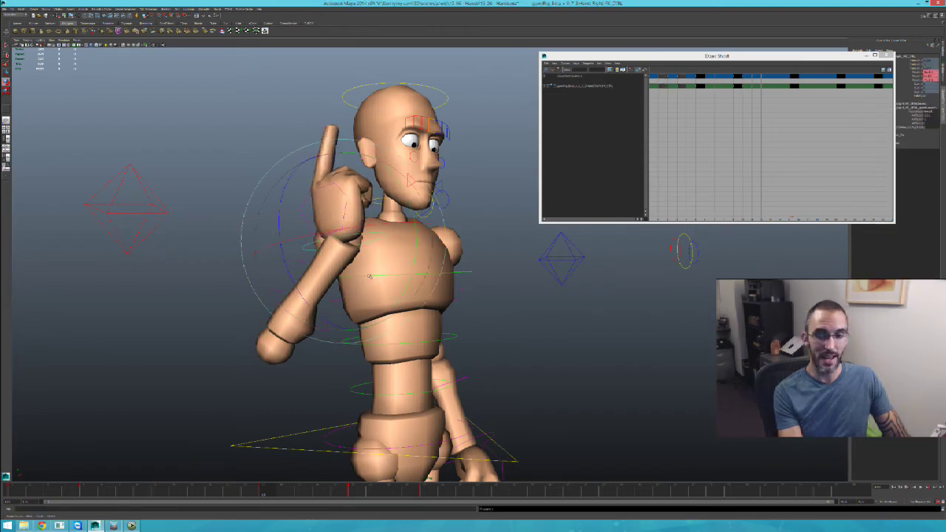
Scrub and play back the animation to review the arm's move from relaxed through the anticipation into the point
left_click_drag(344, 199, 484, 317, "alt")
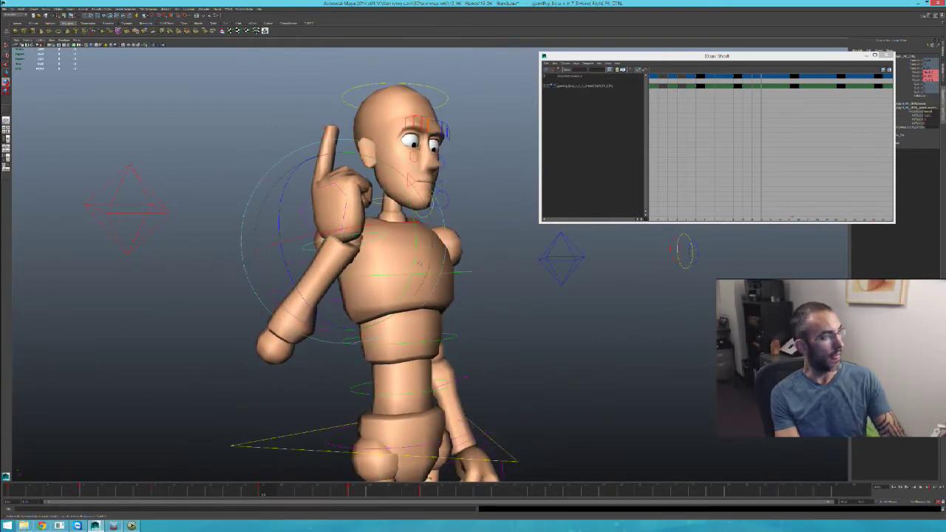
key("q")
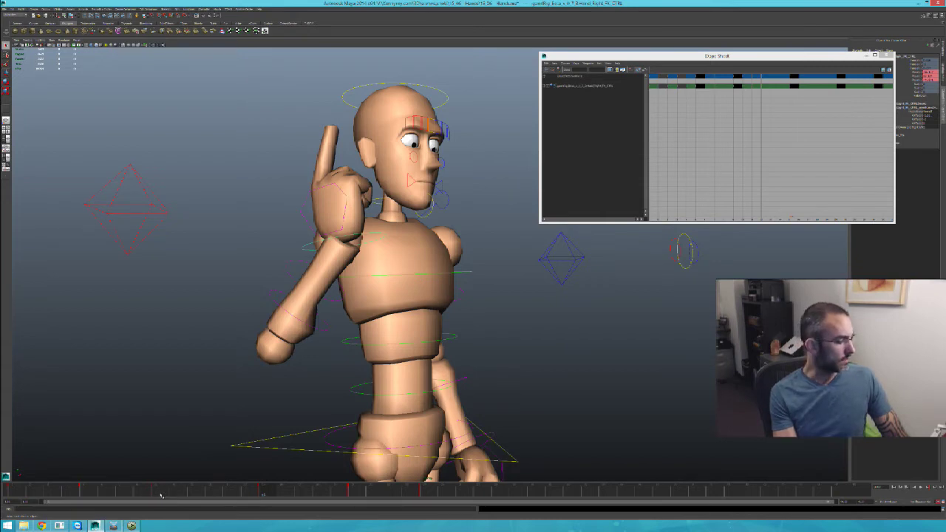
left_click_drag(147, 494, 161, 500)
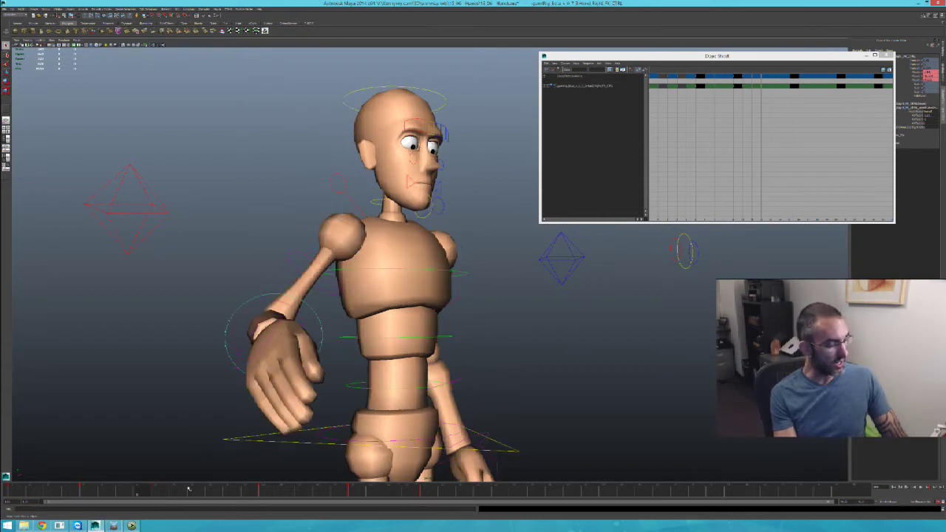
left_click(484, 484)
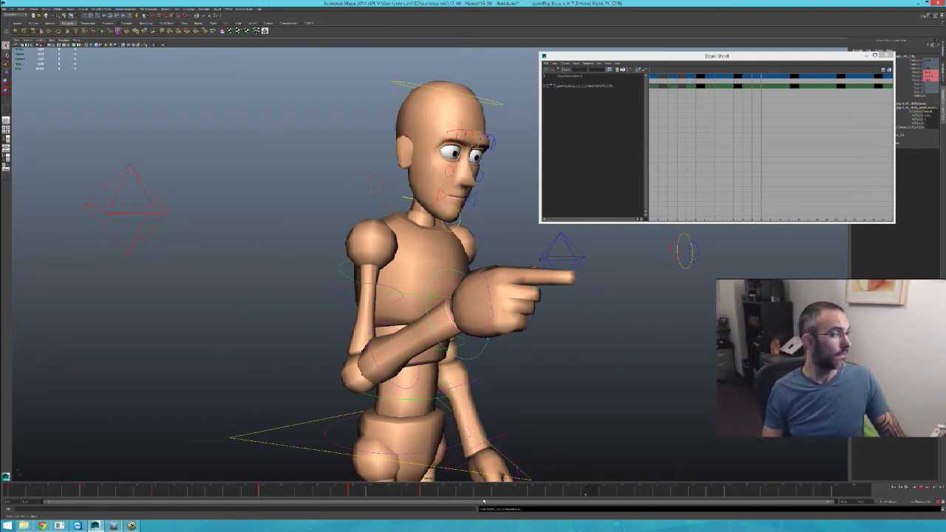
key("alt+v")
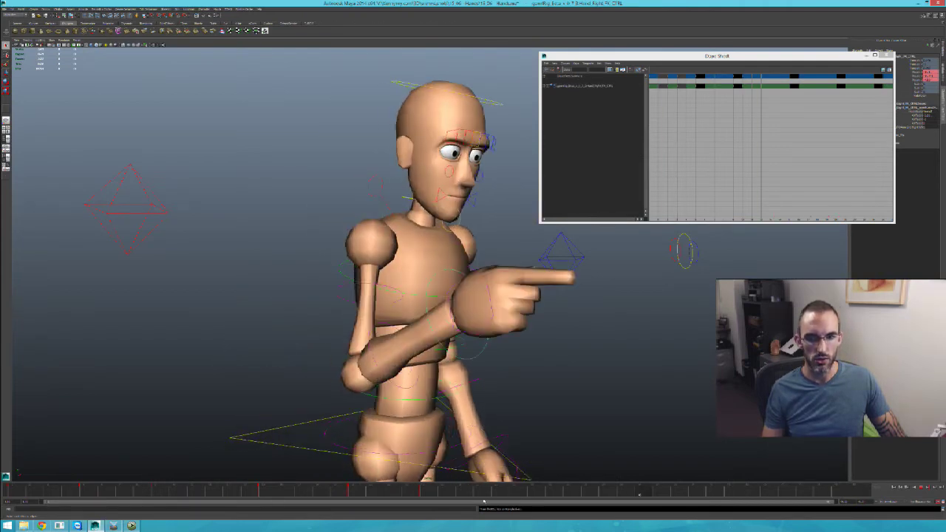
key("Escape")
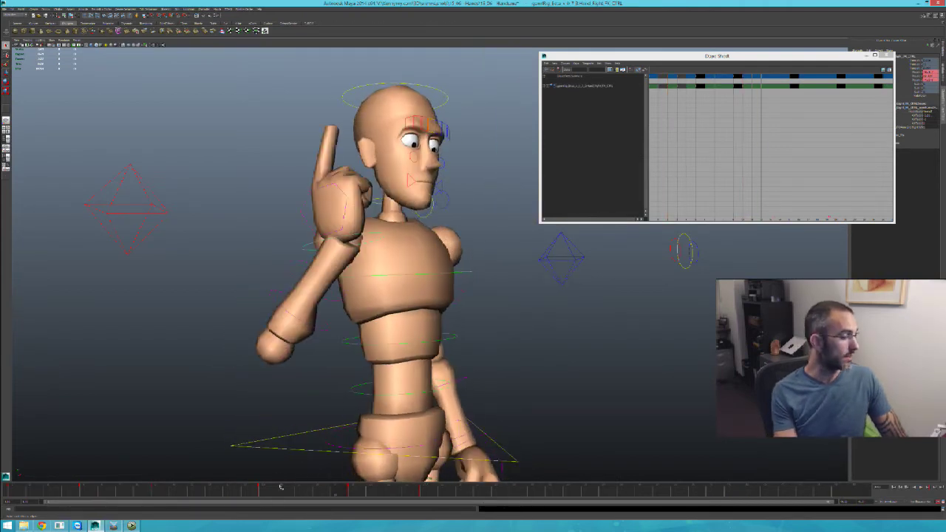
Copy the right hand's pointing finger pose from the anticipation frame to the in-between frame before it
left_click(349, 487)
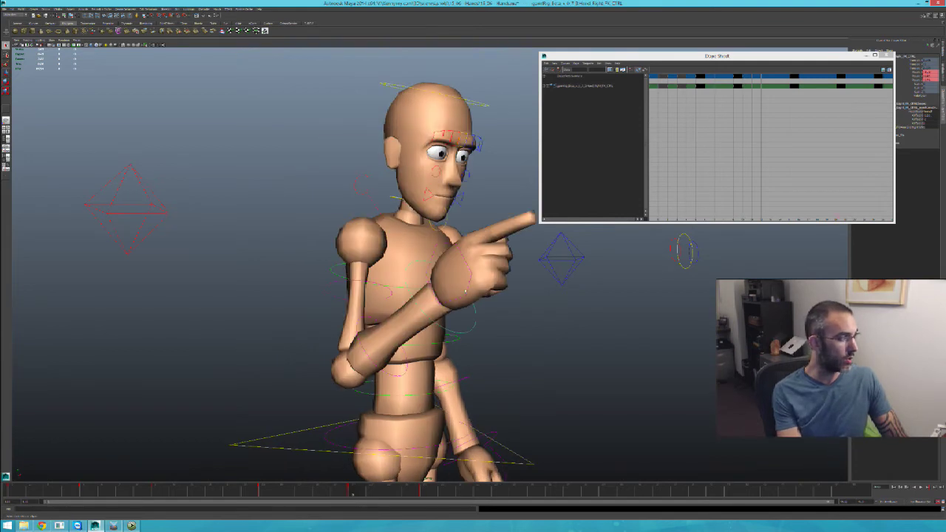
left_click(465, 291)
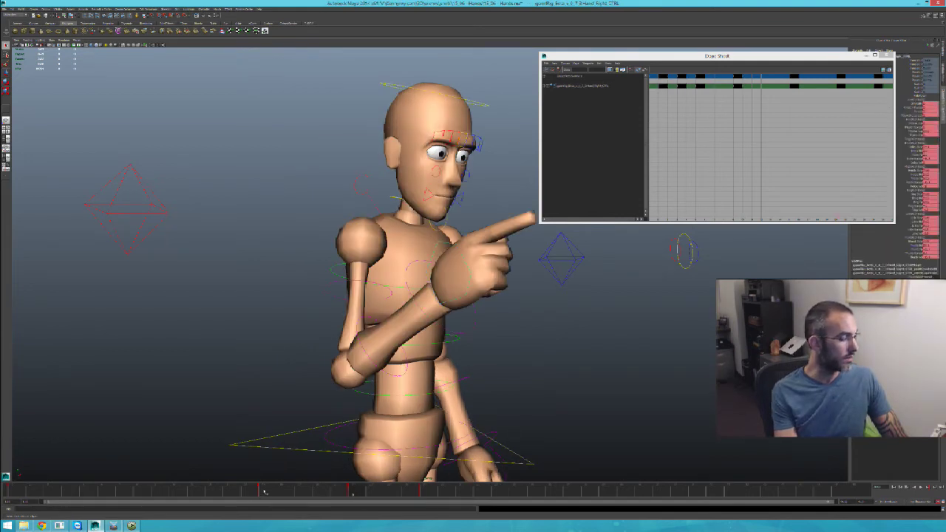
left_click(264, 490)
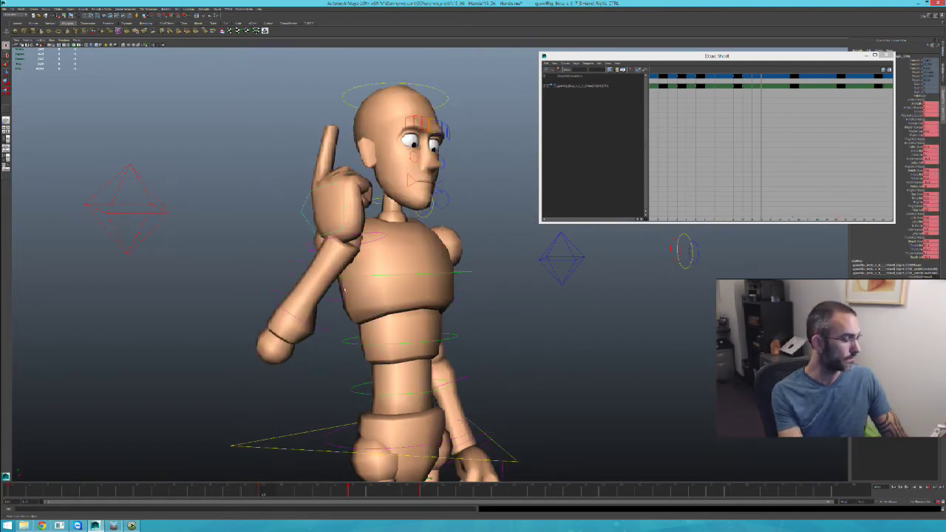
left_click_drag(226, 99, 510, 465)
left_click(162, 493)
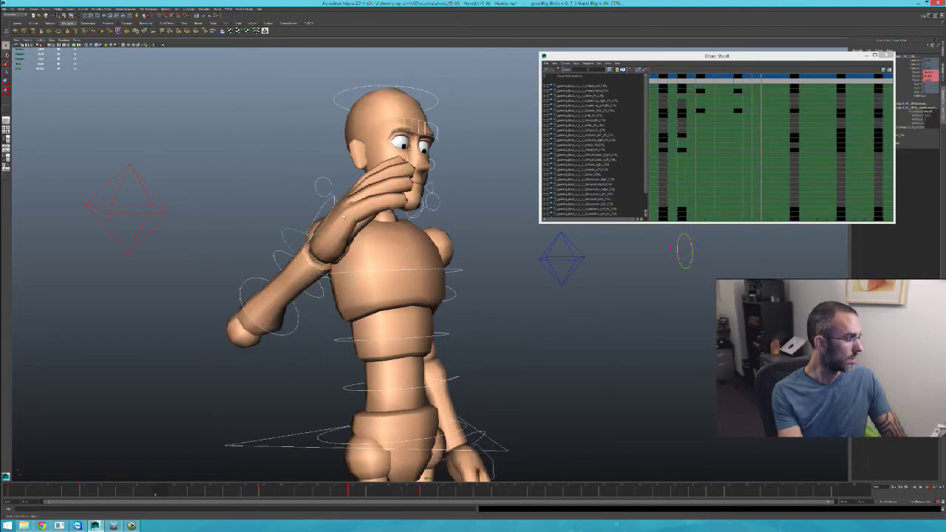
left_click(314, 219)
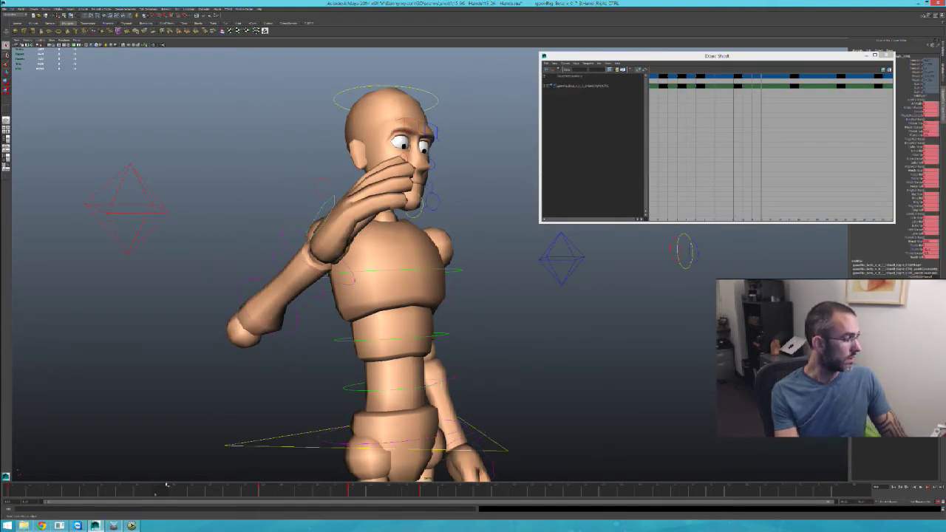
left_click(260, 490)
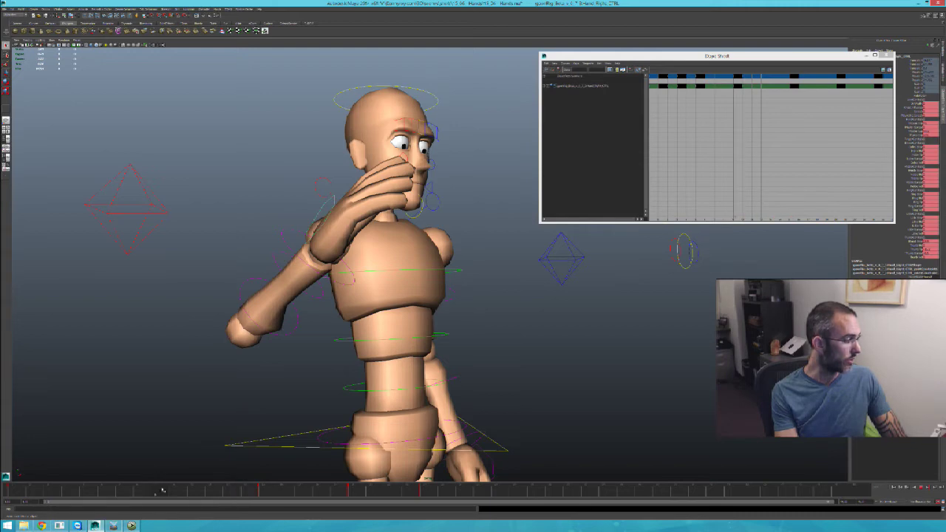
left_click(260, 492)
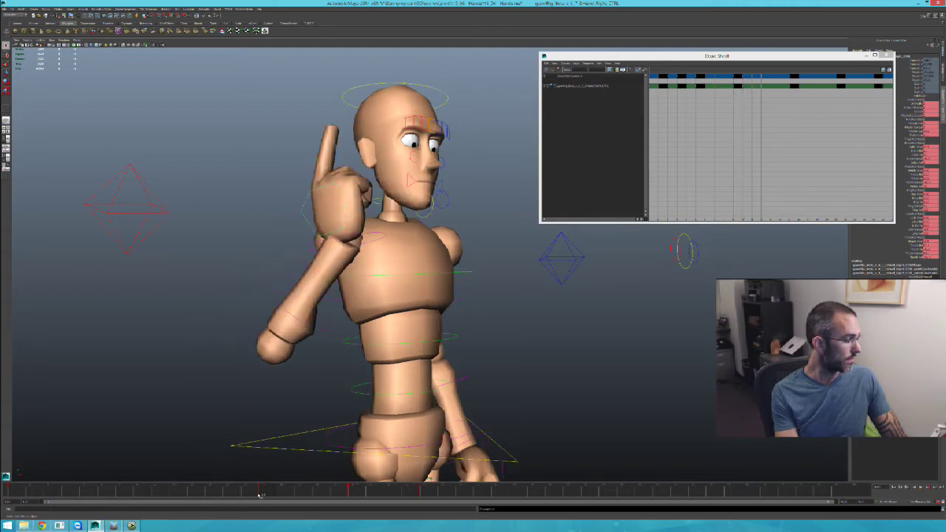
left_click(163, 493)
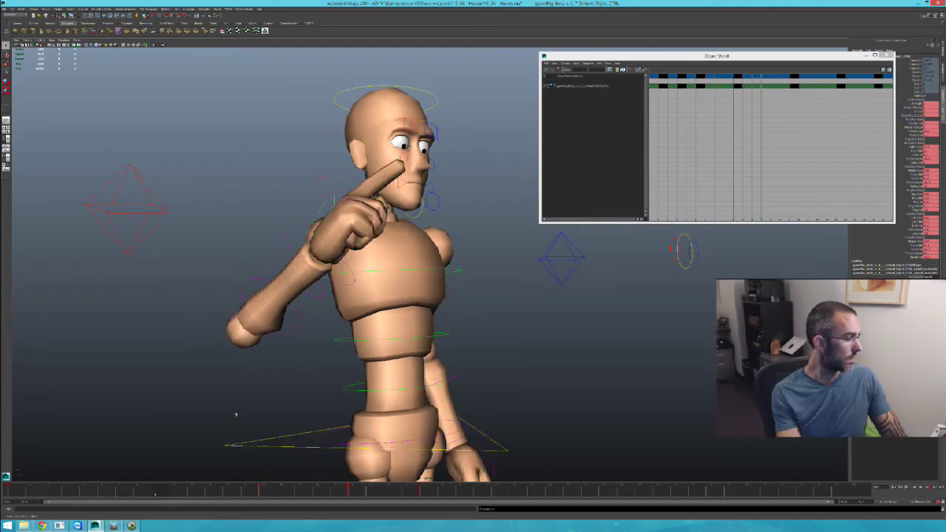
Rotate the right wrist slightly back and swing the right arm back in the in-between pose, bringing the hand clear of the shoulder
left_click(291, 242)
left_click(291, 241)
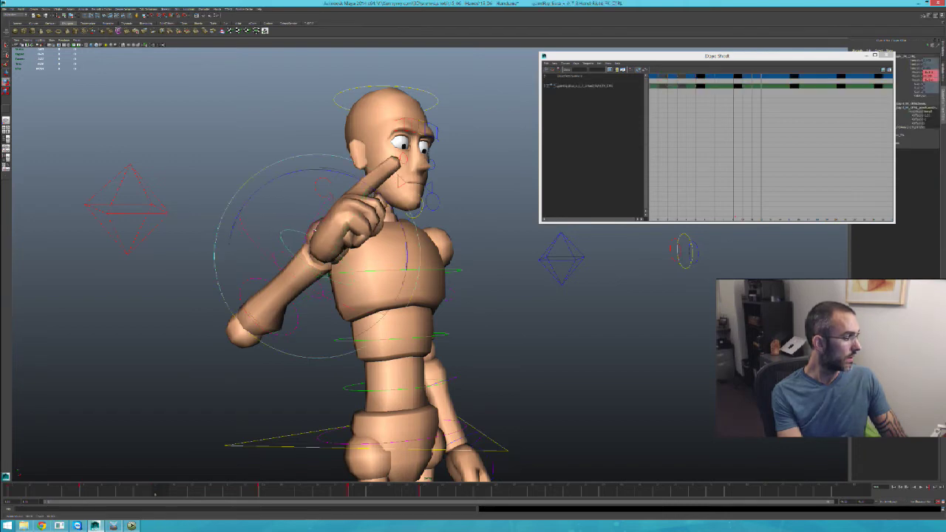
left_click_drag(215, 256, 215, 263)
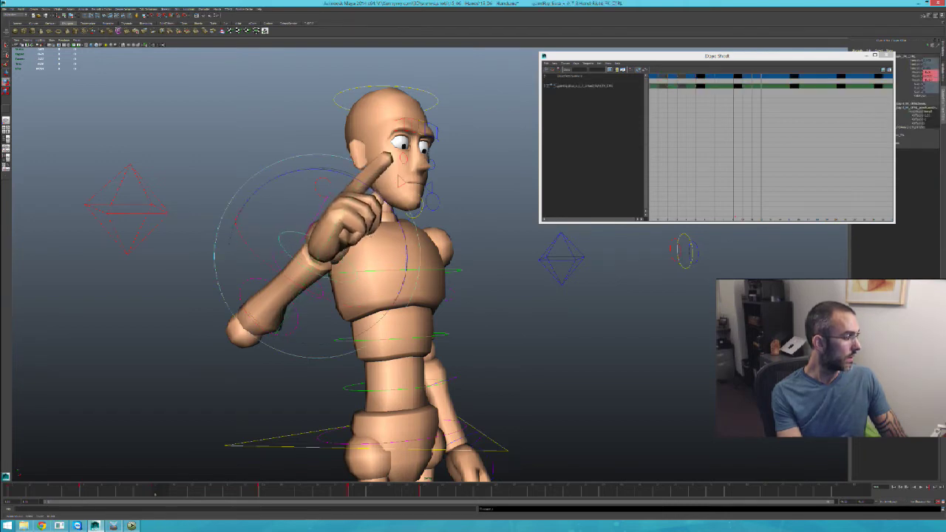
key("q")
left_click(275, 260)
left_click_drag(274, 258, 265, 214)
left_click(335, 193)
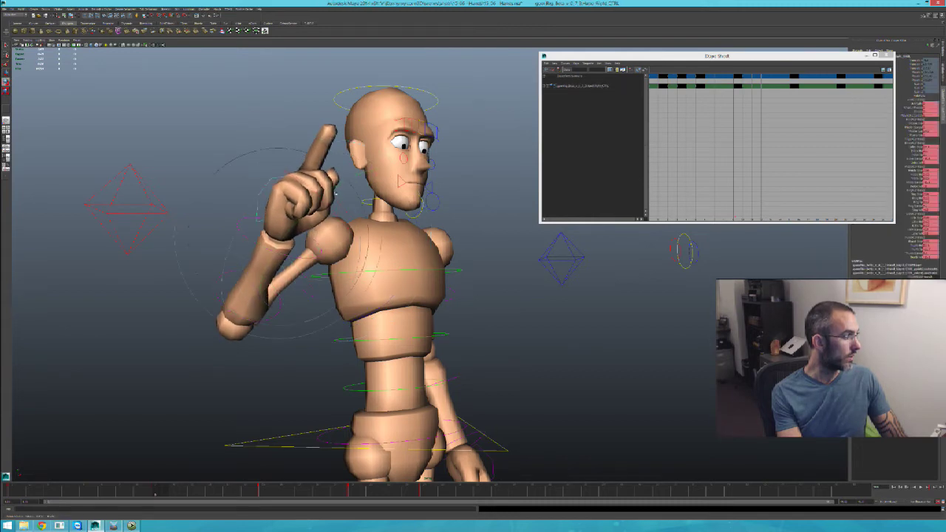
Tilt the right wrist further back in the in-between pose so the index finger points upward, and key the control
left_click(242, 222)
key("e")
left_click_drag(359, 241, 350, 217)
key("s")
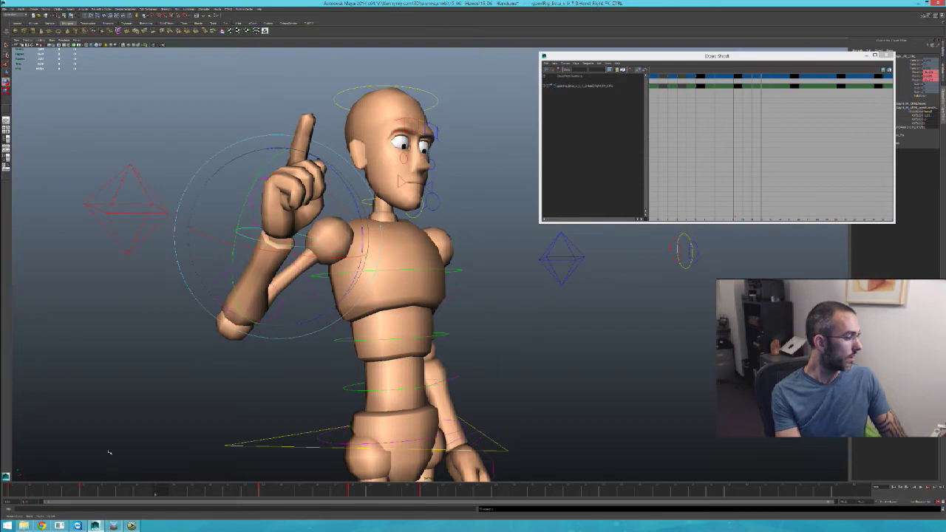
Deselect all controls and play back the animation to review the revised arm motion into the point
left_click_drag(81, 492, 170, 496)
left_click_drag(364, 494, 392, 493)
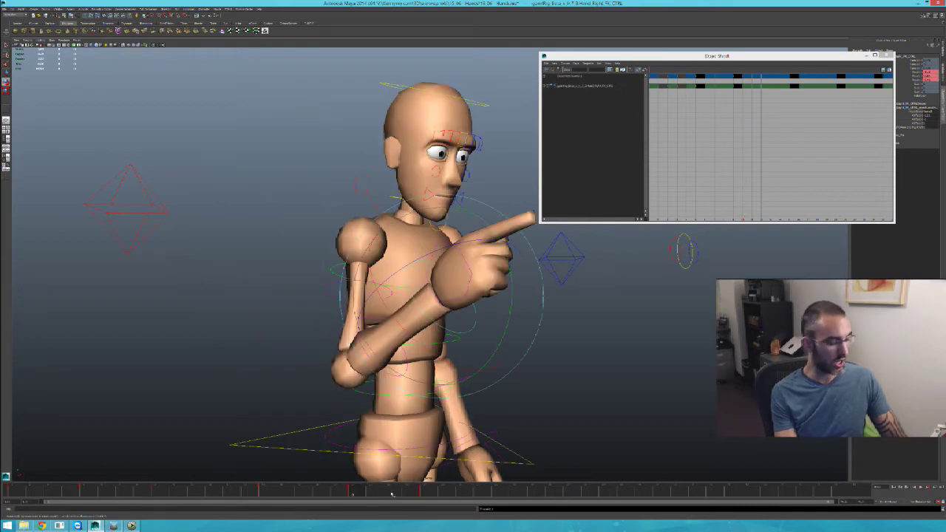
left_click(553, 384)
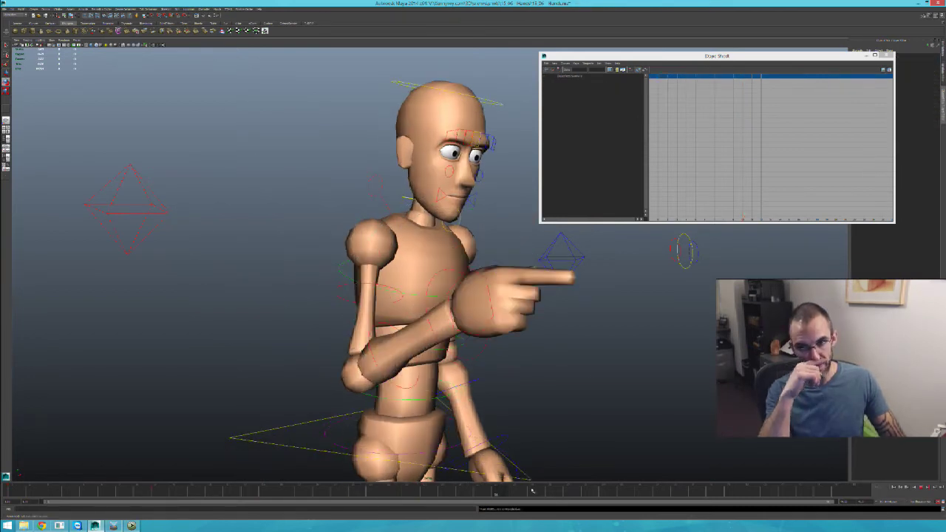
left_click(532, 490)
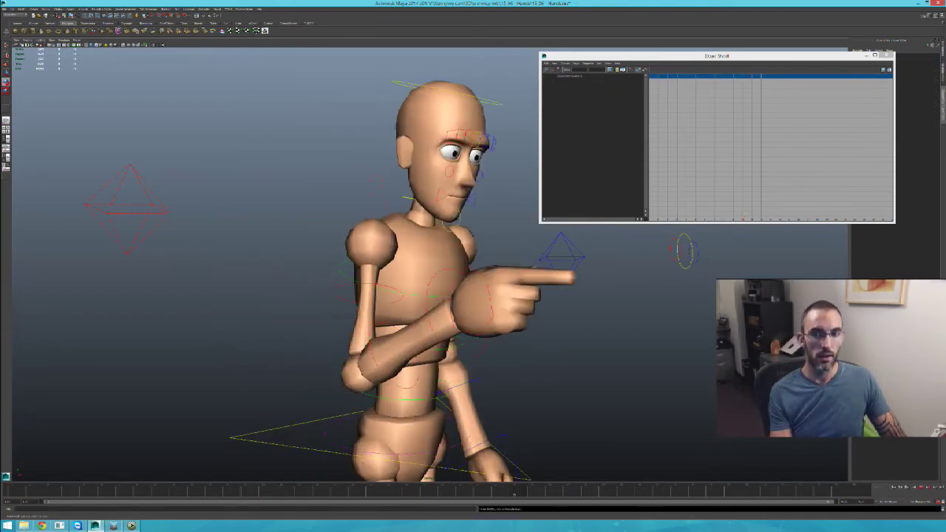
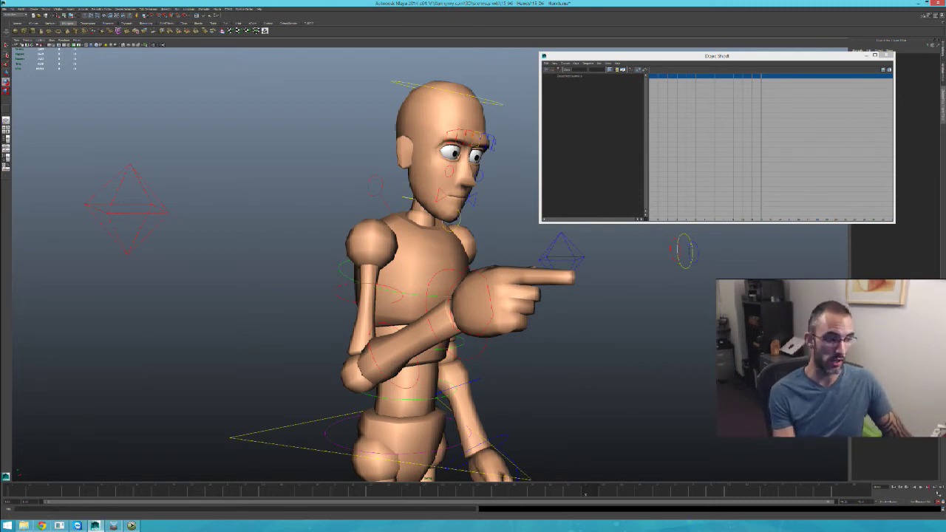
key("alt+v")
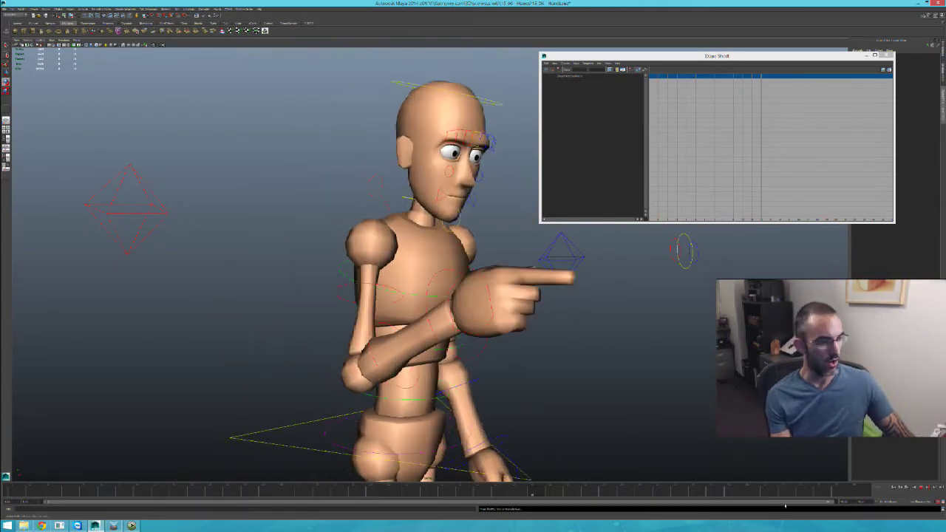
left_click(924, 489)
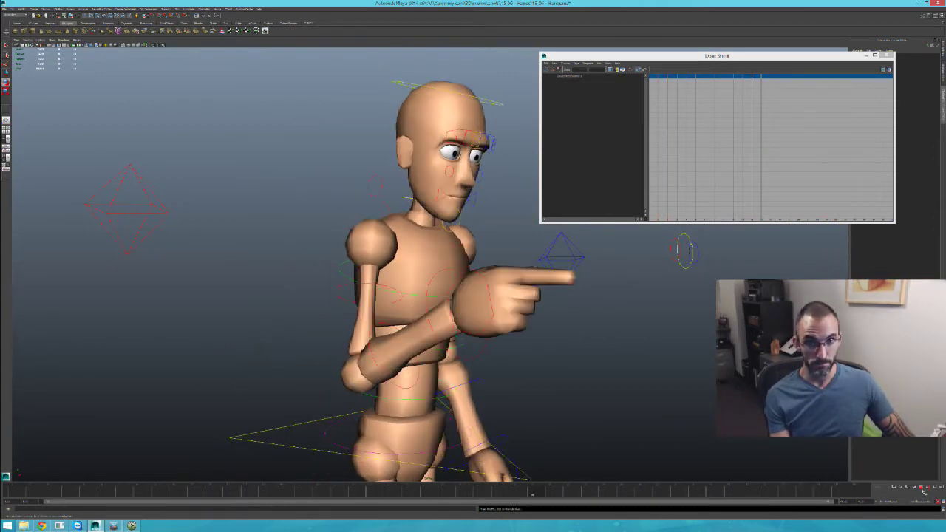
left_click(923, 489)
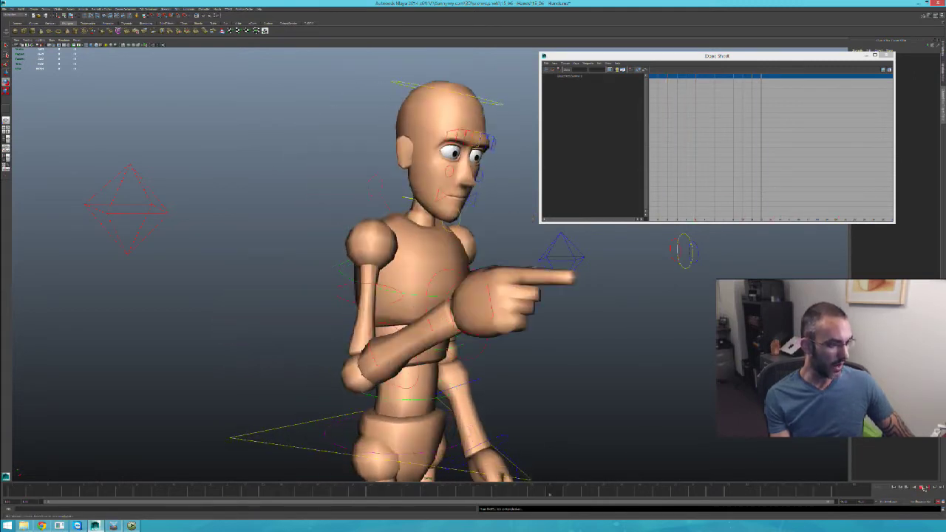
Save the scene, and save another version under a new file name based on the existing hands file
key("ctrl+s")
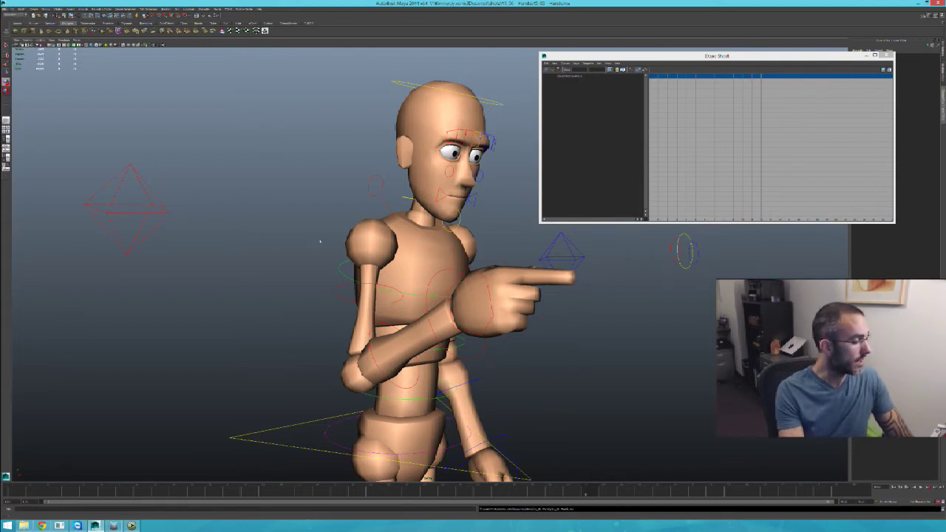
key("ctrl+shift+s")
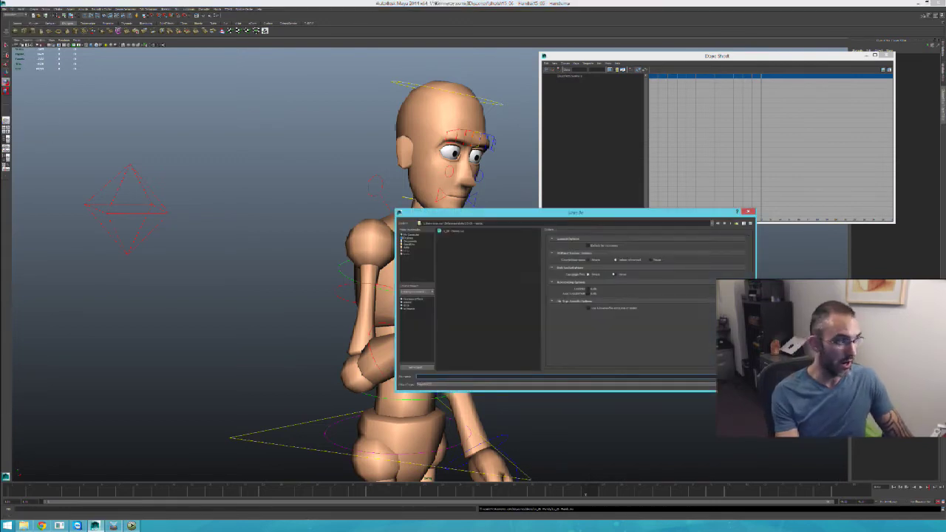
left_click(455, 231)
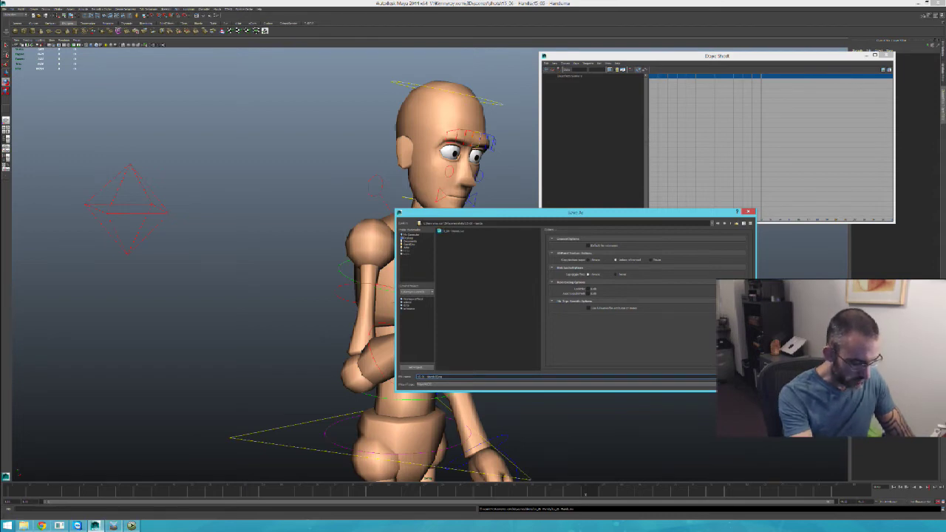
key("Return")
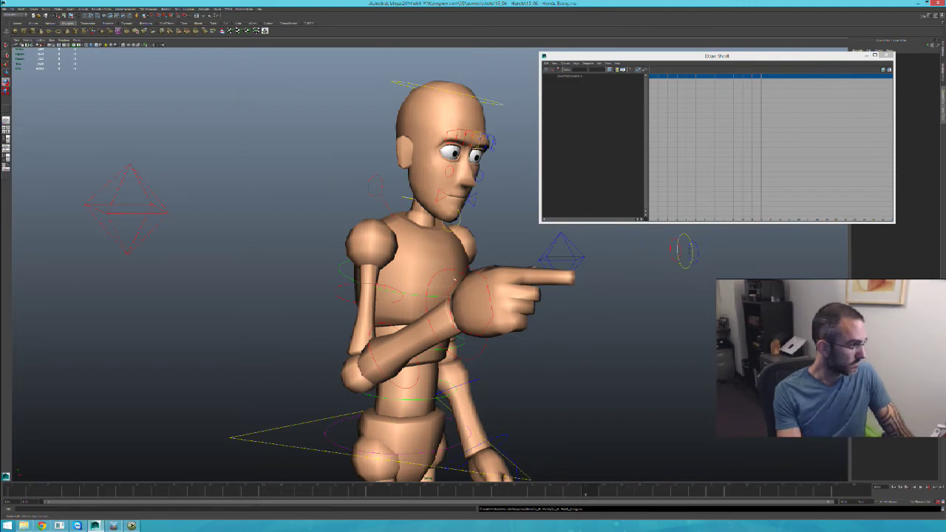
Select the right hand control at the anticipation frame and close the Dope Sheet to work on a close-up of the hand
left_click(474, 270)
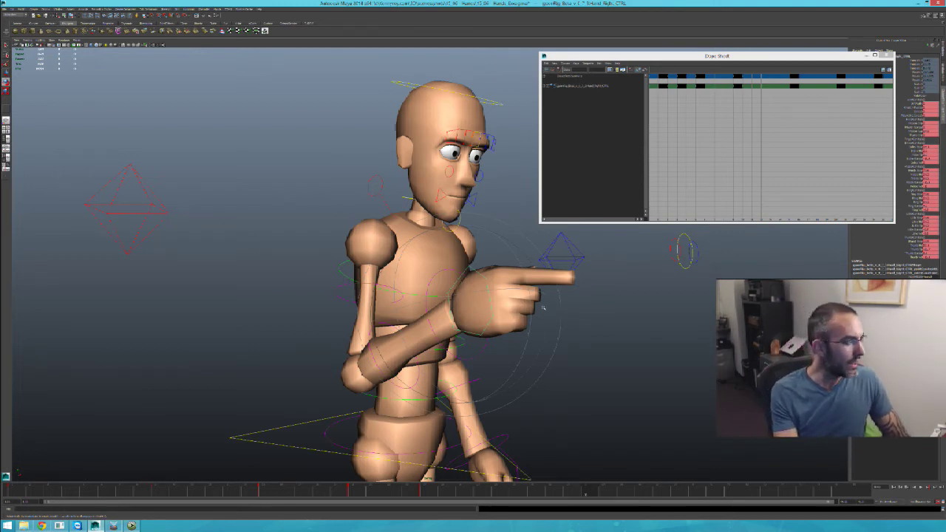
left_click_drag(48, 492, 72, 493)
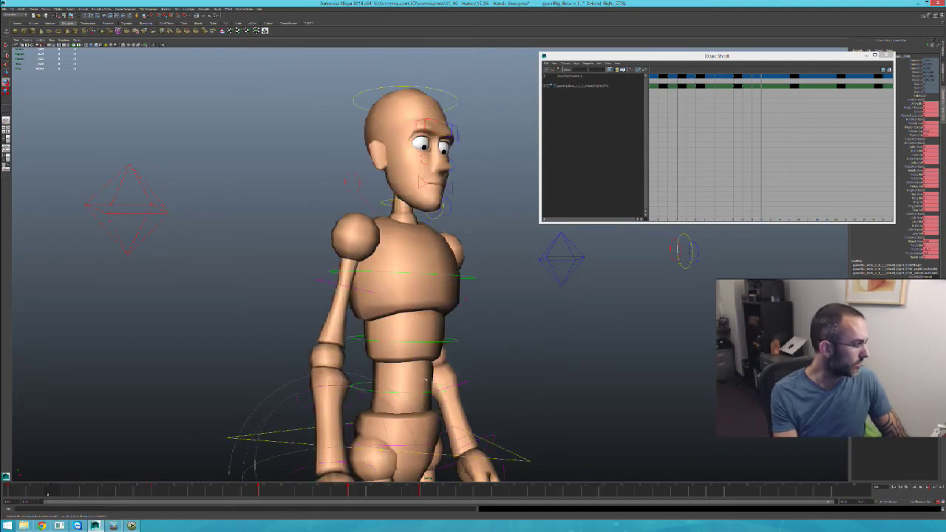
left_click_drag(270, 491, 262, 493)
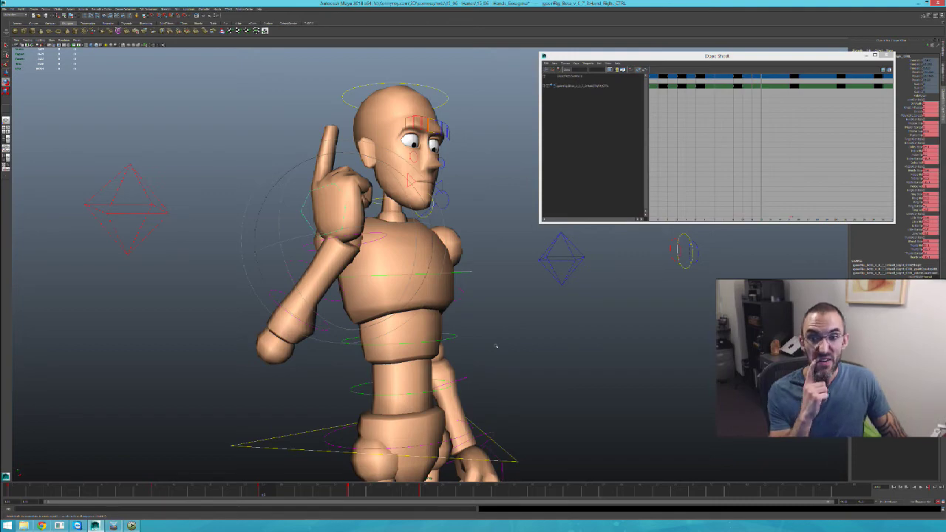
middle_click_drag(394, 245, 414, 277, "alt")
right_click_drag(414, 278, 444, 277, "alt")
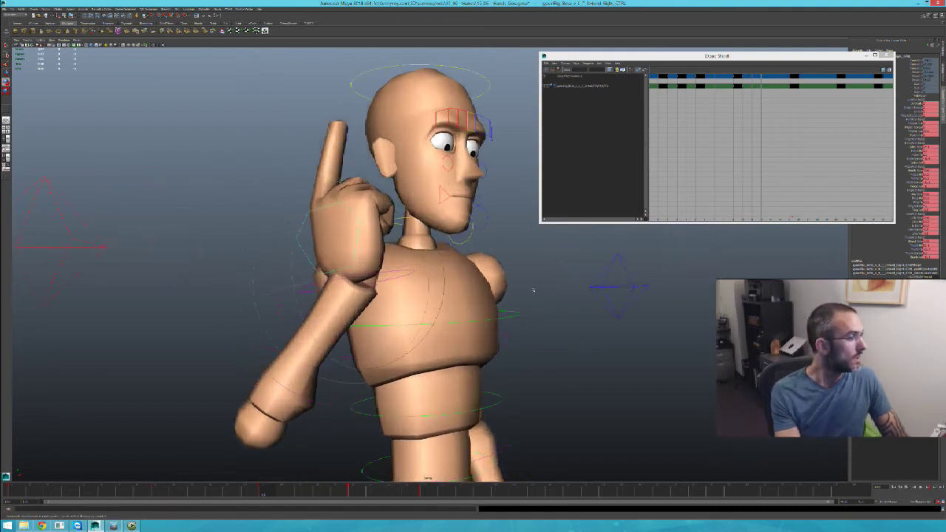
left_click_drag(444, 277, 395, 248, "alt")
middle_click_drag(395, 247, 392, 325, "alt")
right_click_drag(391, 325, 451, 325, "alt")
left_click_drag(451, 325, 407, 318, "alt")
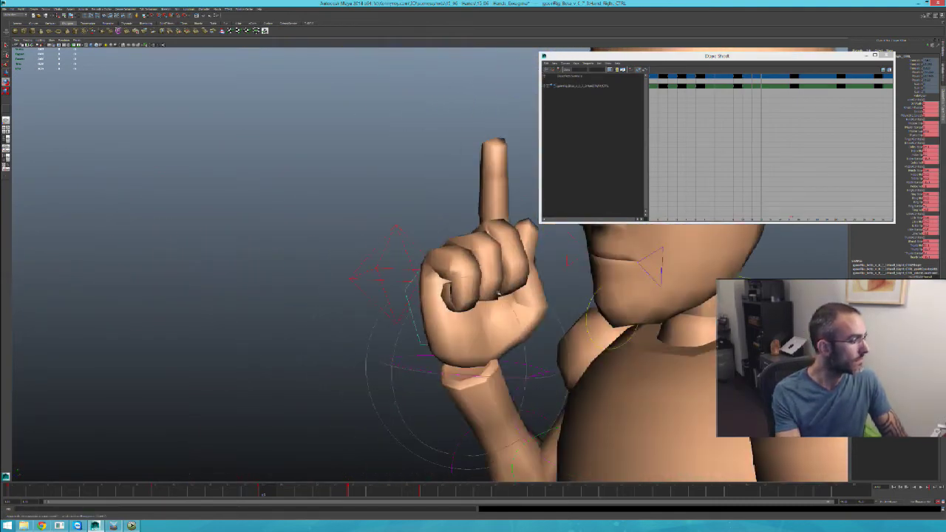
left_click(885, 55)
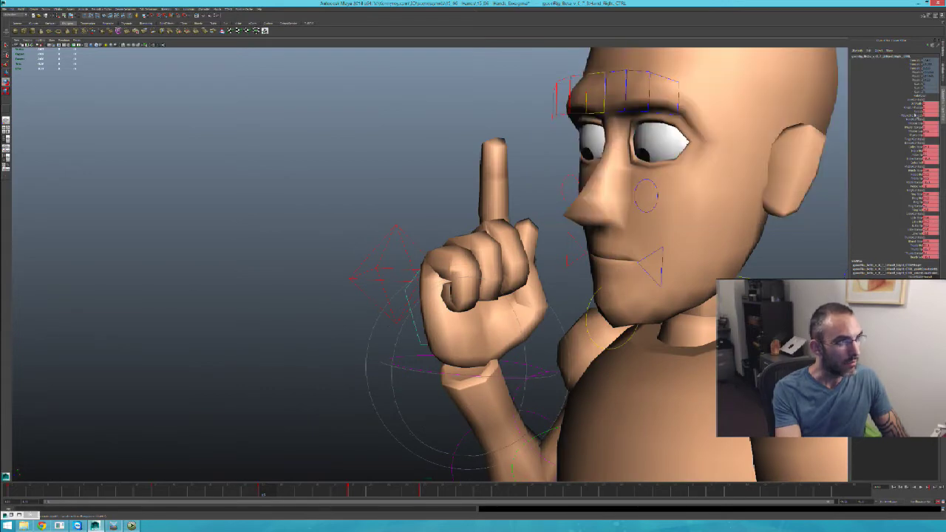
Adjust the curl of the middle, ring and pinky fingers together to reshape the right hand's fist beneath the raised index finger
left_click(919, 150)
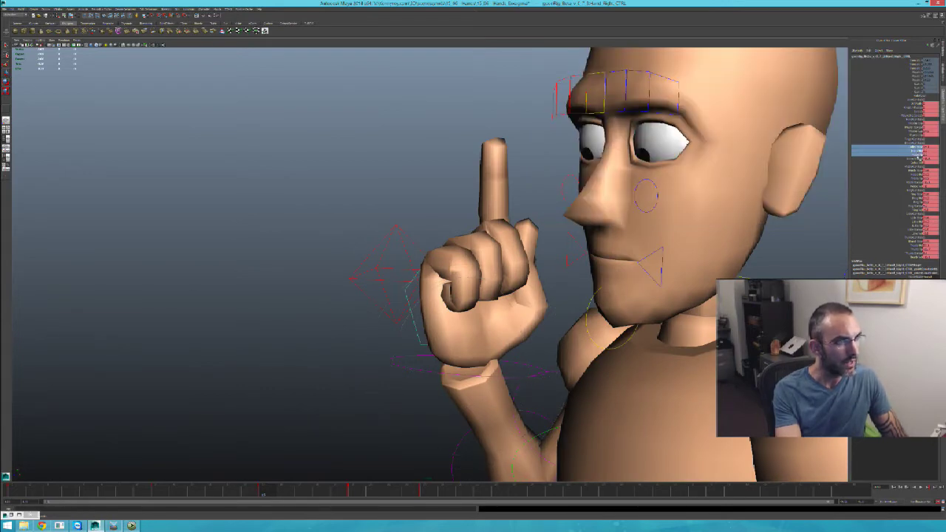
left_click(919, 173)
left_click(923, 196, "ctrl")
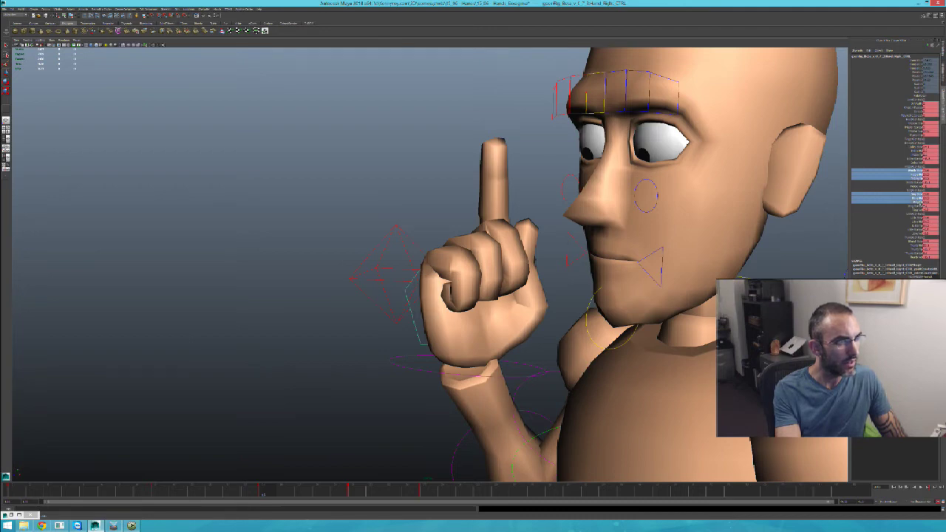
left_click_drag(922, 218, 923, 225, "ctrl")
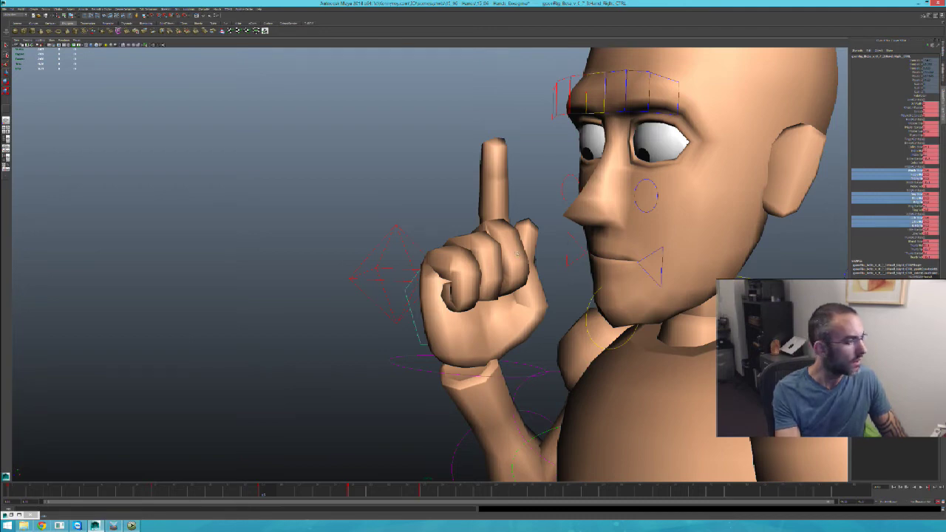
middle_click_drag(580, 271, 539, 271)
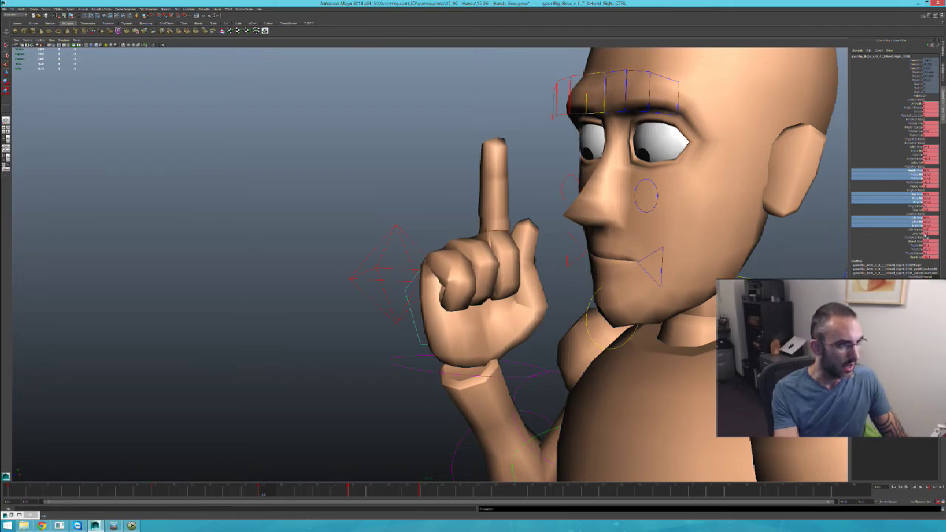
left_click(915, 131)
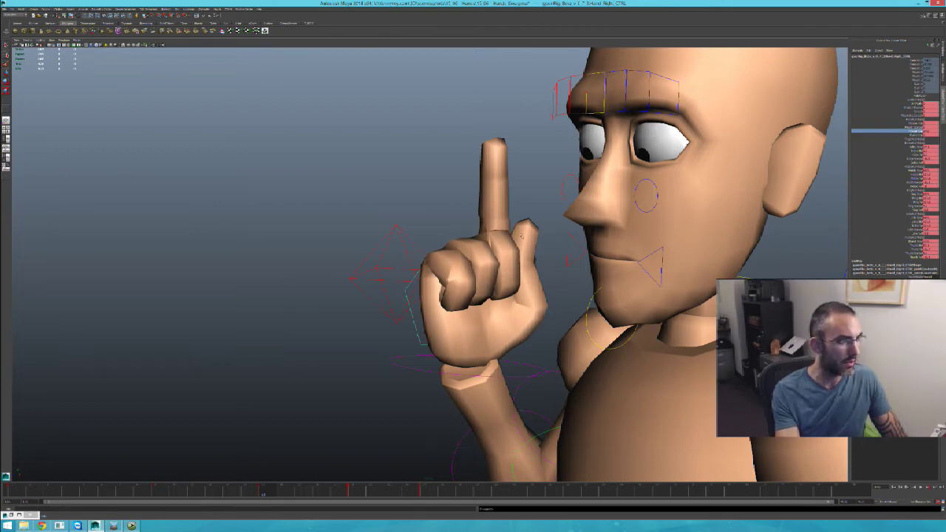
mouse_move(687, 251)
middle_mouse_down()
mouse_move(650, 254)
mouse_move(684, 254)
middle_mouse_up()
mouse_move(361, 311)
middle_mouse_down()
mouse_move(343, 311)
mouse_move(383, 311)
mouse_move(345, 312)
mouse_move(374, 311)
middle_mouse_up()
key("ctrl+z")
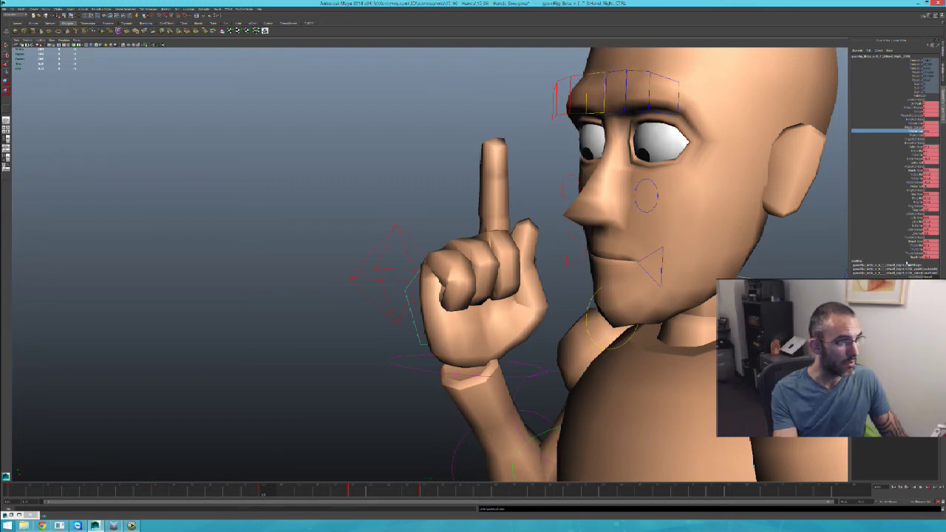
Refine the pinky and ring fingers separately so their bends are offset from each other in the right hand's fist
left_click(916, 222)
middle_click_drag(550, 312, 601, 280)
left_click(914, 232)
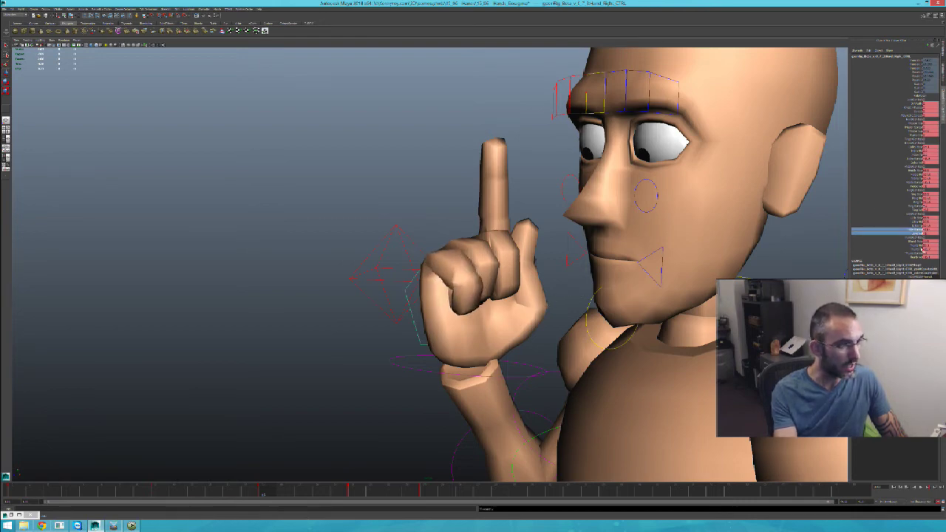
left_click(916, 203)
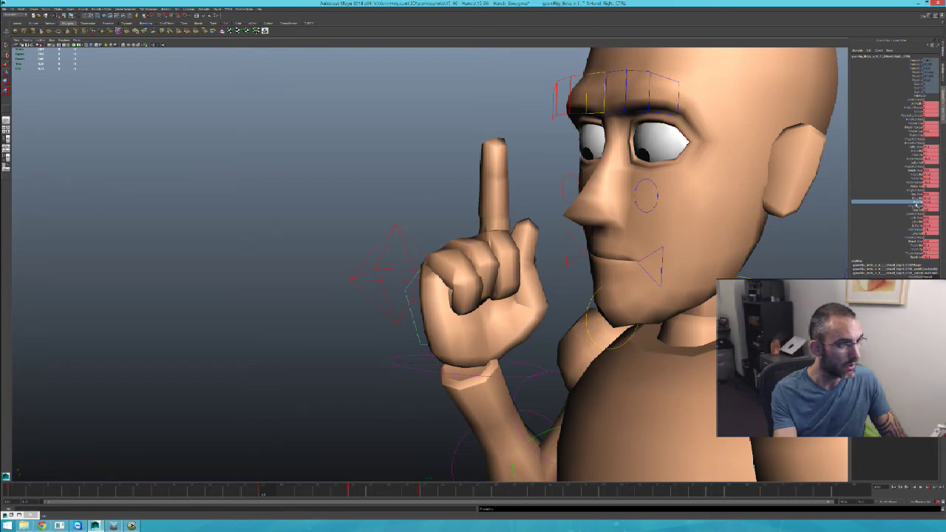
left_click_drag(916, 206, 914, 210)
middle_click_drag(591, 285, 626, 276)
Refine the middle finger's bend to continue the staggered curl of the folded fingers, checking it from several angles
left_click_drag(655, 255, 630, 265, "alt")
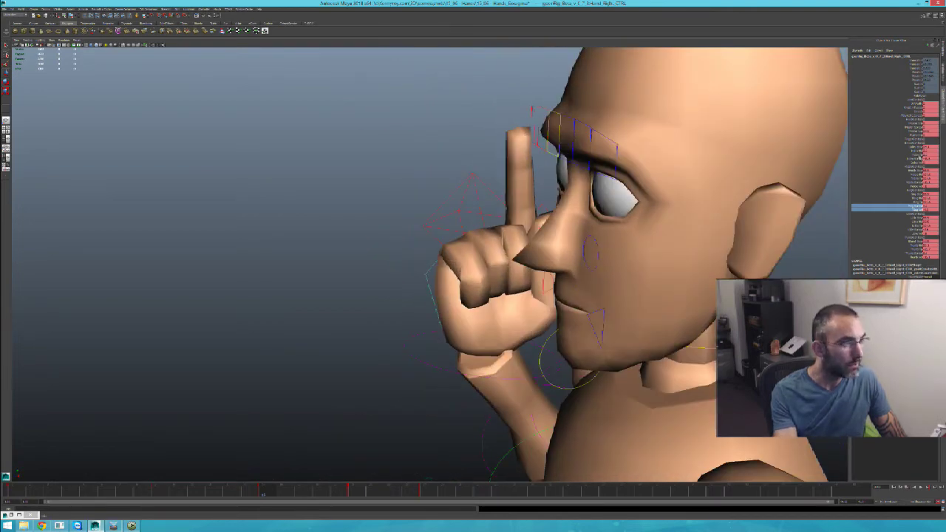
left_click_drag(916, 178, 916, 182)
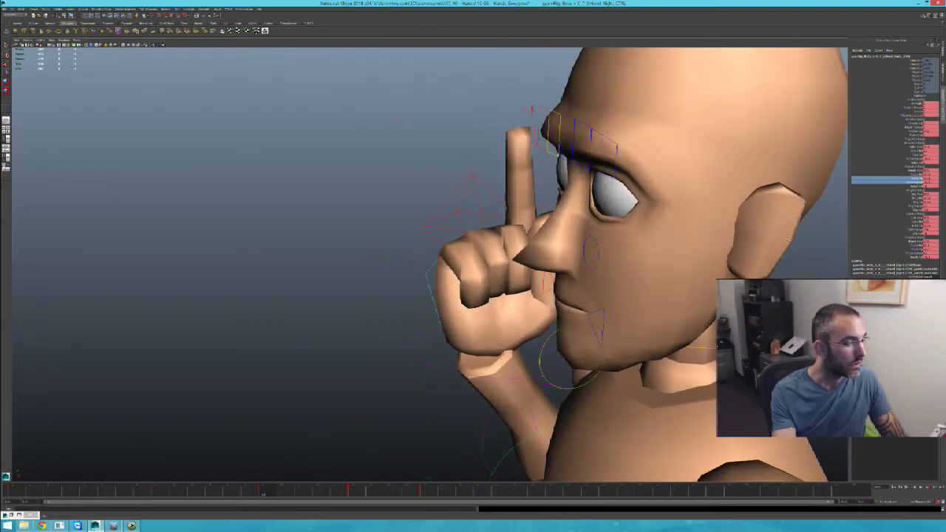
middle_click_drag(627, 293, 621, 305)
left_click_drag(621, 305, 659, 355, "alt")
left_click_drag(747, 321, 591, 263, "alt")
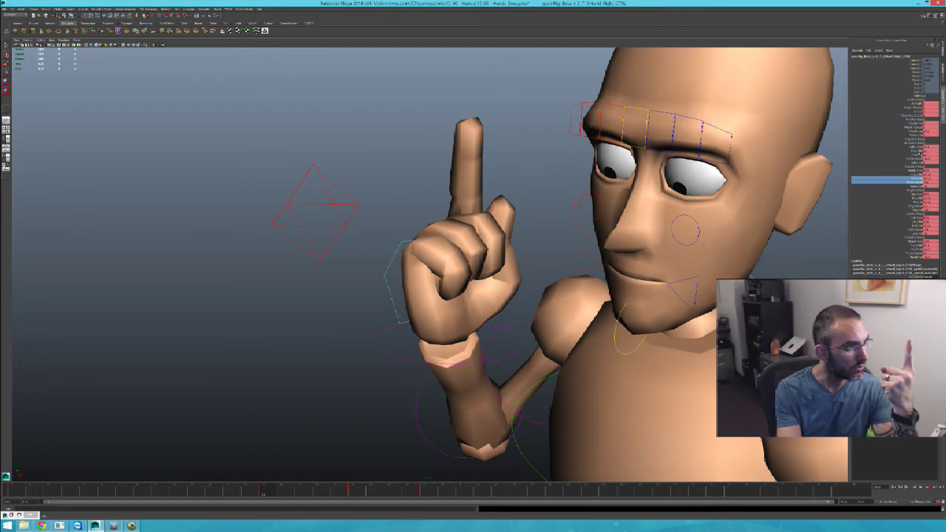
Reset the index finger's and the thumb's pose values to 0 on the right hand control
left_click_drag(927, 148, 929, 159)
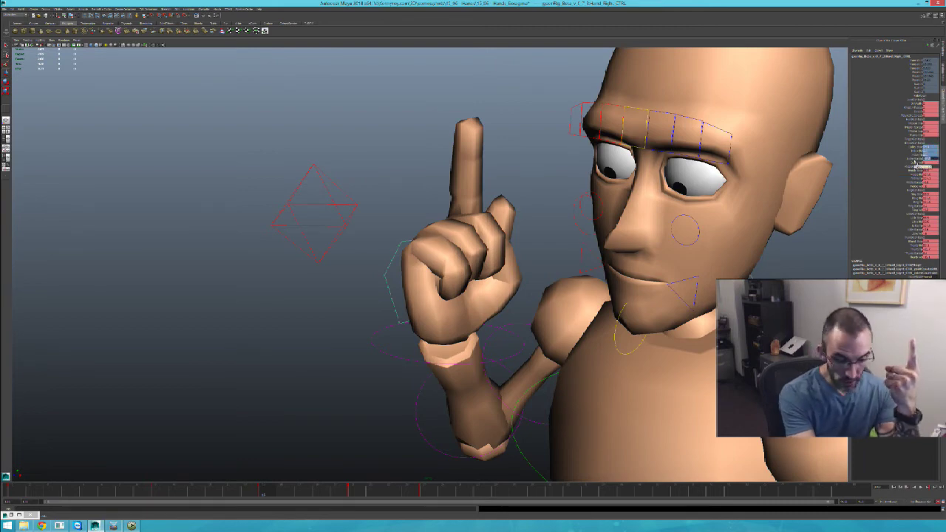
type("0")
key("Return")
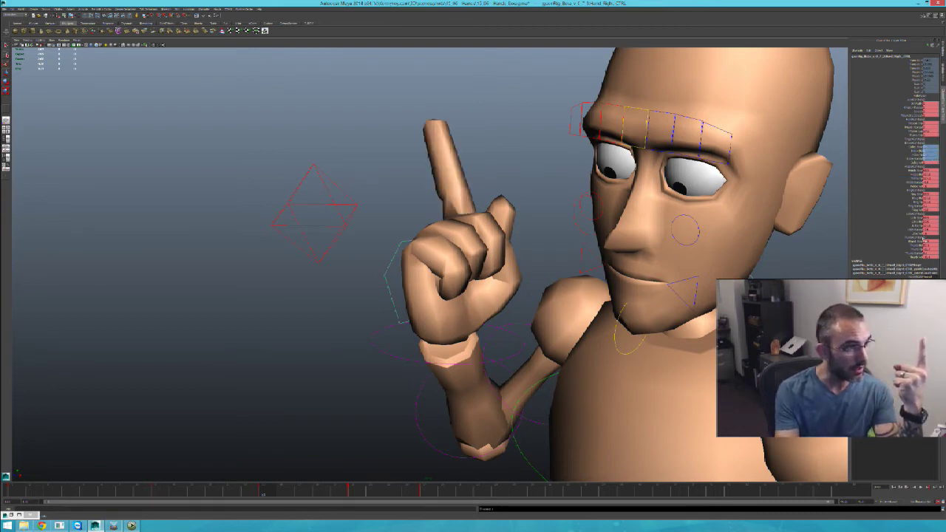
left_click(929, 245)
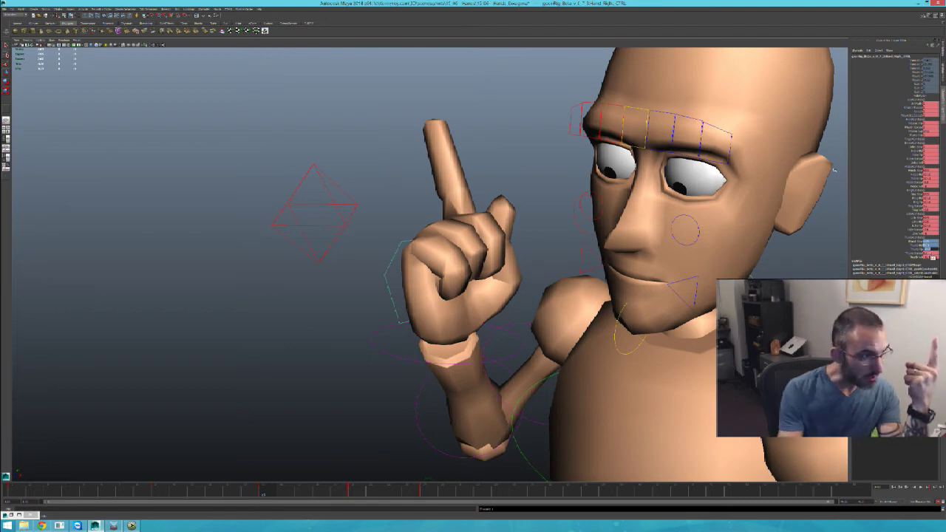
left_click_drag(929, 249, 929, 257)
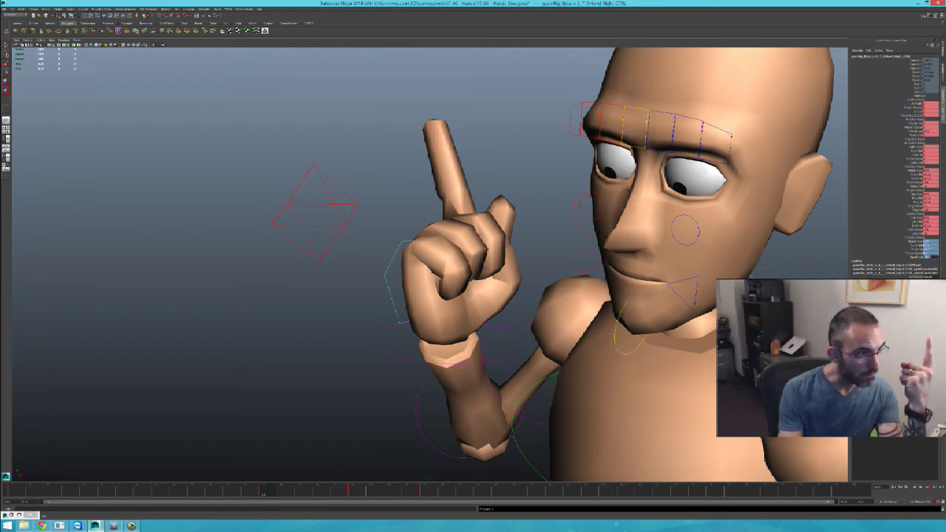
type("0")
key("Return")
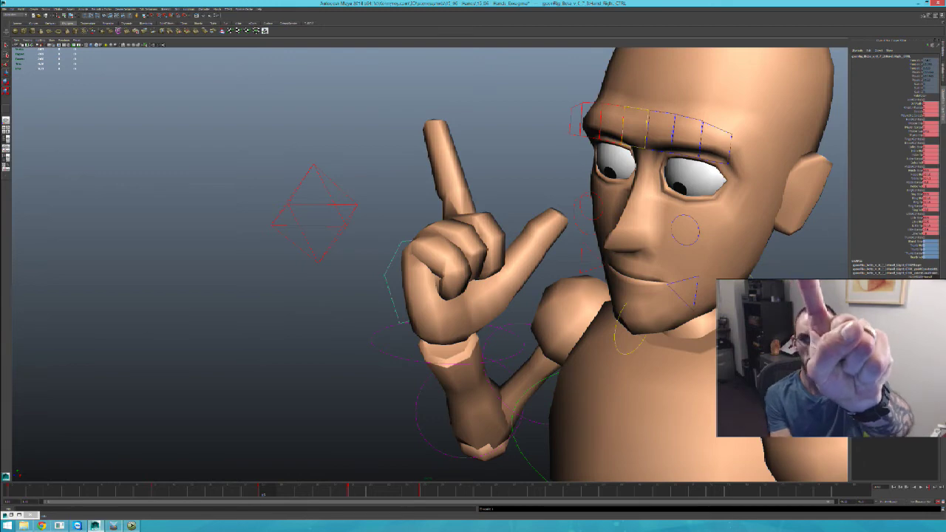
Bend the thumb's joints and draw it in toward the folded fingers using its individual channels
left_click(915, 241)
left_click_drag(626, 313, 630, 285, "alt")
left_click_drag(830, 251, 886, 231, "alt")
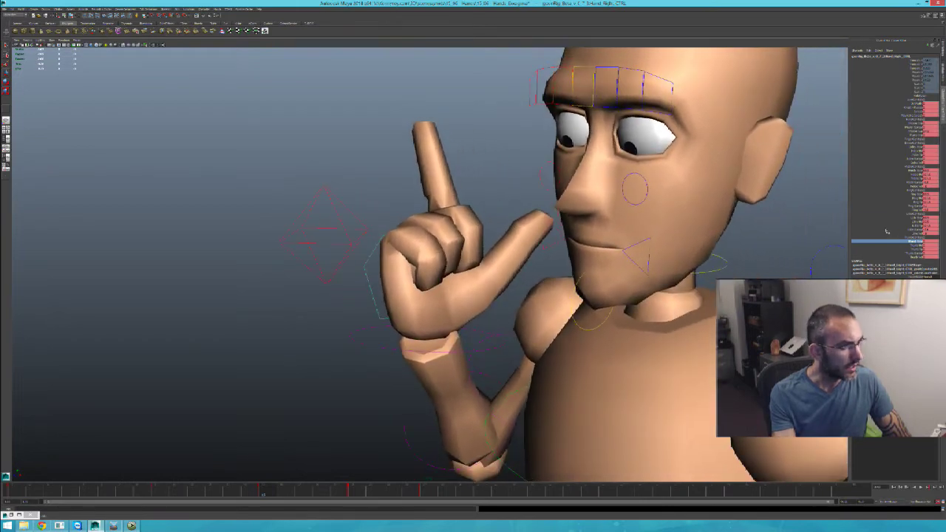
mouse_move(901, 242)
middle_mouse_down()
mouse_move(828, 260)
mouse_move(802, 256)
mouse_move(902, 259)
middle_mouse_up()
left_click(916, 253)
left_click(902, 258, "shift")
middle_click_drag(665, 310, 644, 314)
mouse_move(921, 260)
middle_mouse_down()
mouse_move(914, 254)
mouse_move(923, 254)
middle_mouse_up()
left_click(910, 242)
left_click(916, 254)
left_click(914, 246)
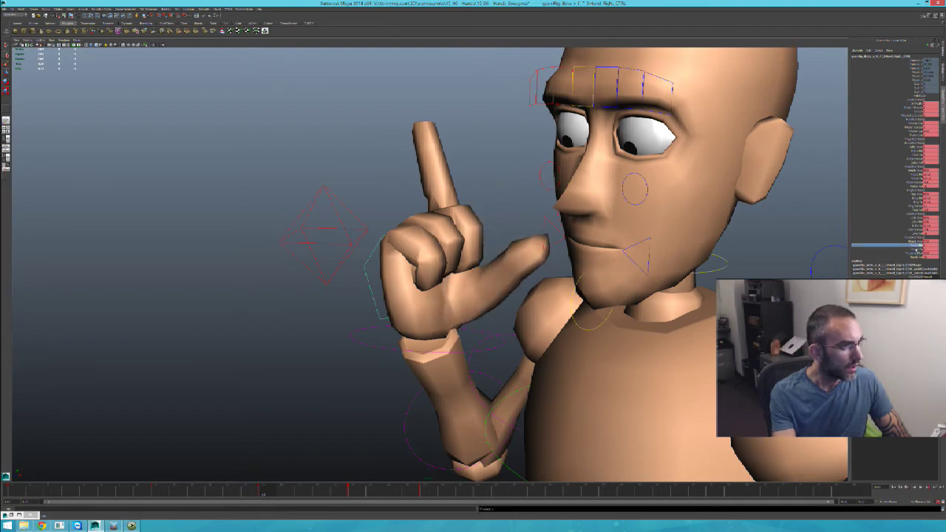
left_click(914, 249, "ctrl")
left_click(916, 249, "ctrl")
middle_click_drag(820, 318, 790, 318)
Refine the thumb's base and end joints from above so it bends in closer beside the folded fingers
left_click_drag(790, 318, 668, 320, "alt")
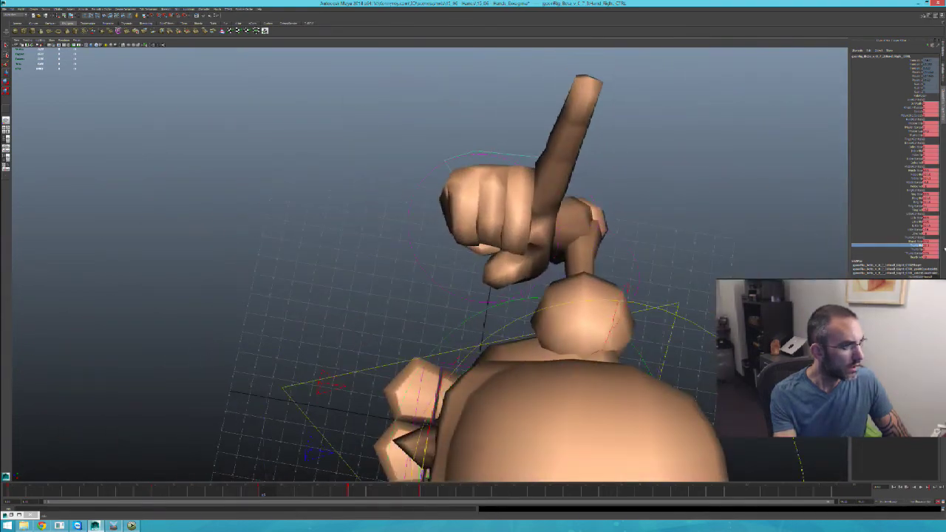
left_click(916, 242)
middle_click_drag(820, 318, 791, 318)
left_click(915, 253)
left_click_drag(891, 249, 889, 254)
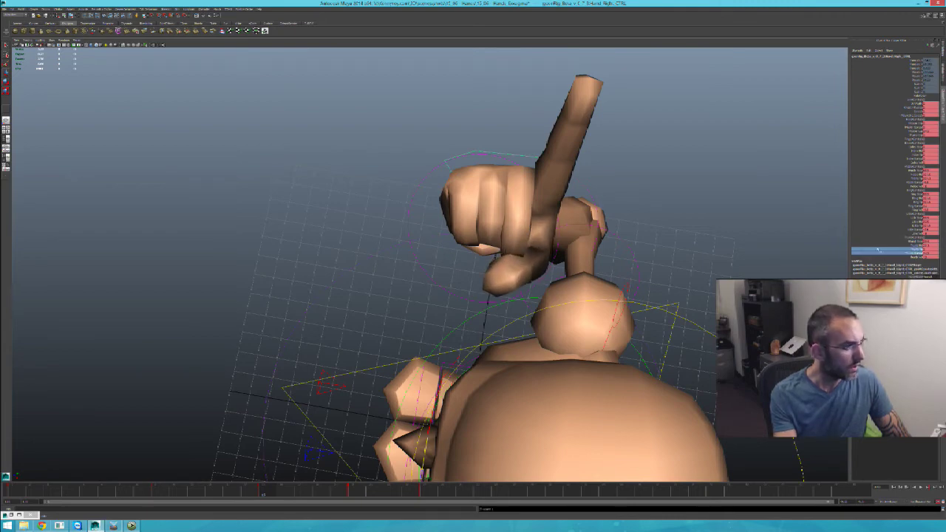
middle_click_drag(895, 252, 899, 252)
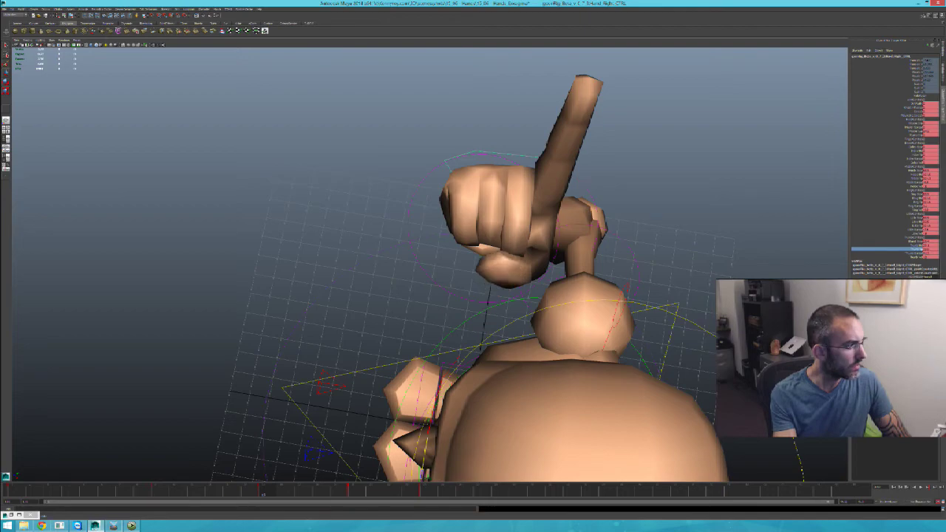
Bend the index finger back at its base knuckle, checking its direction from above the hand
left_click_drag(622, 277, 671, 273, "alt")
middle_click_drag(671, 272, 746, 322, "alt")
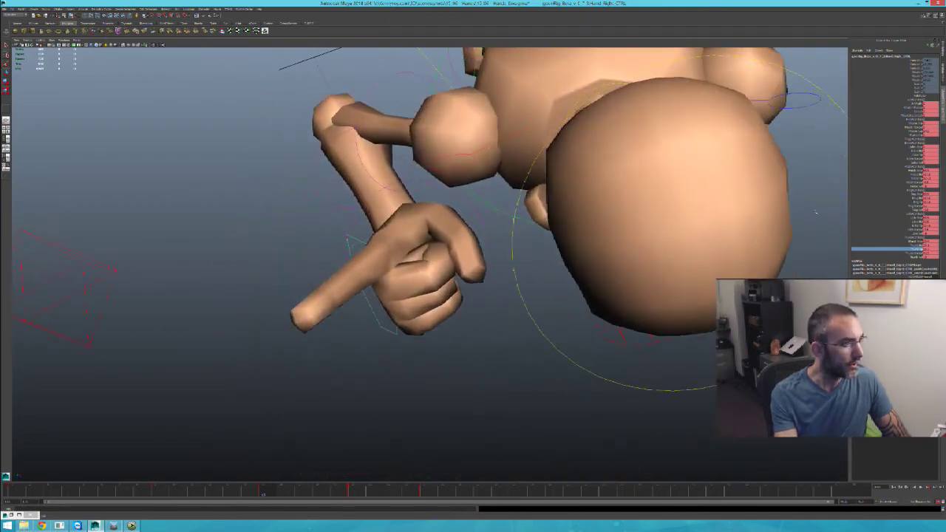
left_click(918, 147)
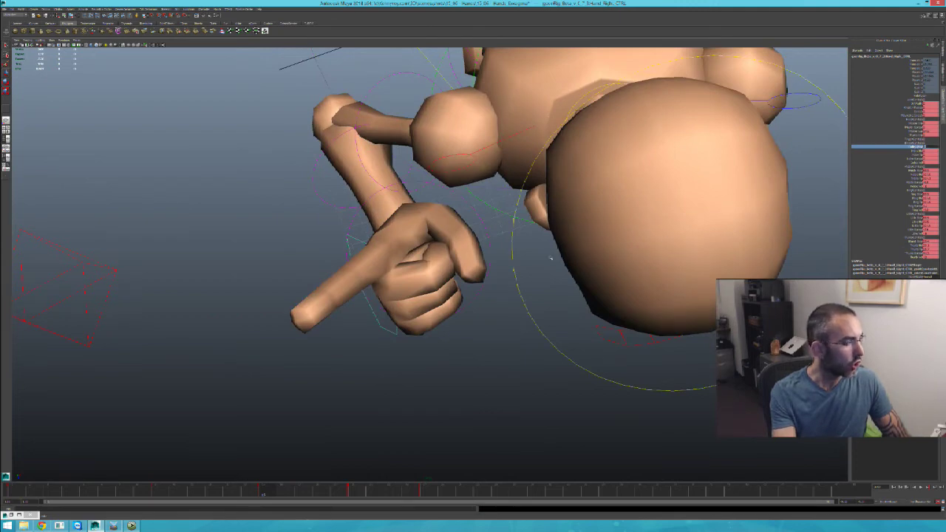
left_click_drag(554, 259, 620, 228, "alt")
left_click_drag(517, 243, 444, 251, "alt")
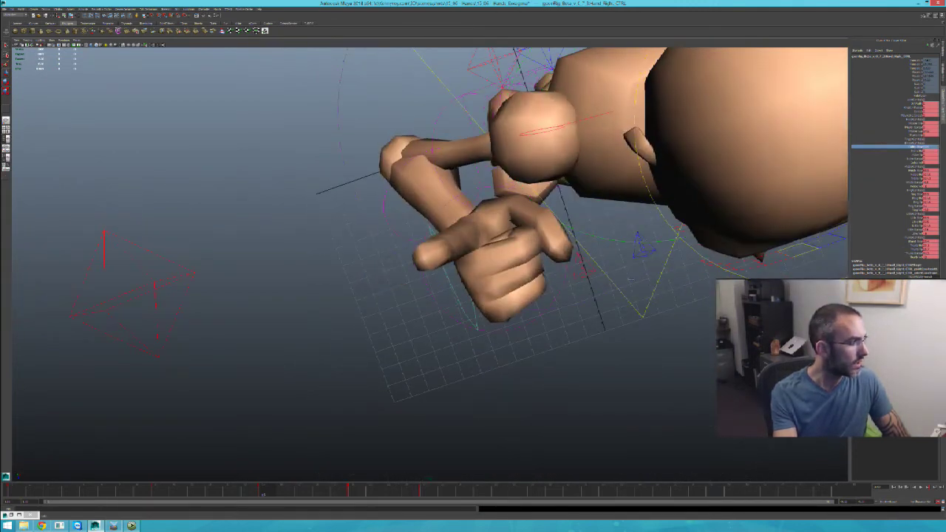
middle_click_drag(623, 282, 588, 282)
left_click(913, 158)
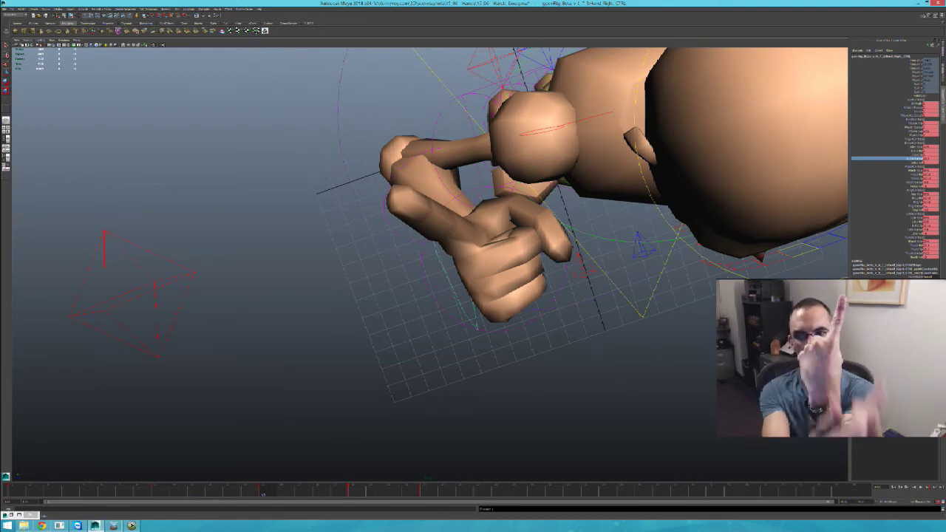
Ease the index finger's base bend so it points more upright above the fist
left_click_drag(580, 271, 637, 251, "alt")
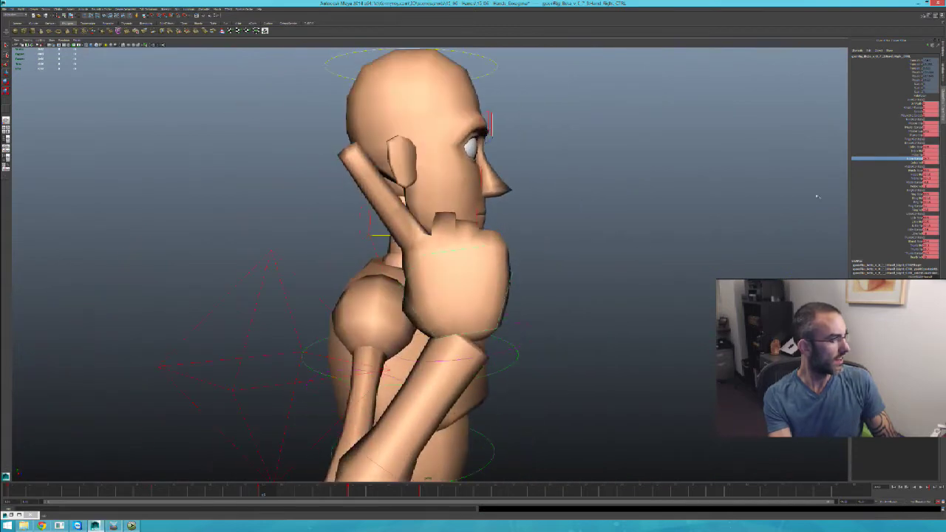
left_click_drag(789, 193, 855, 201, "alt")
left_click(902, 151)
left_click(905, 148)
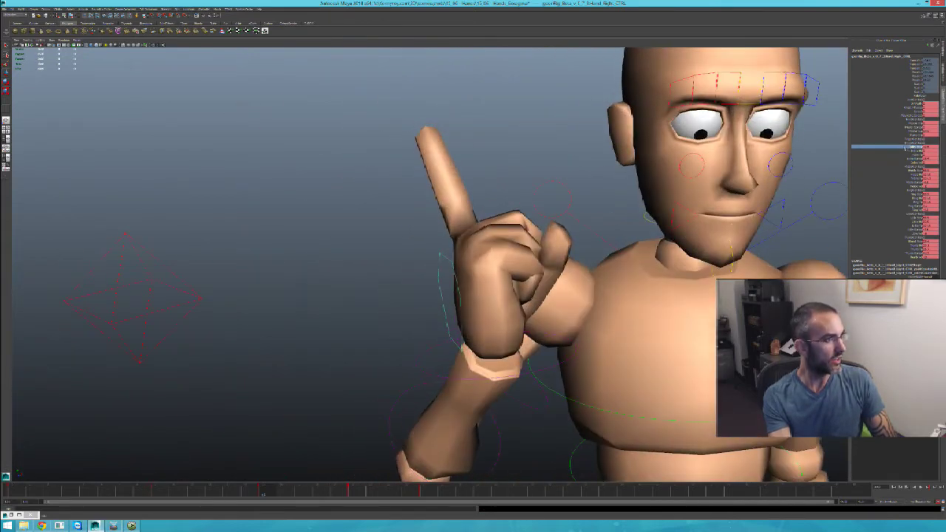
middle_click_drag(718, 230, 732, 230)
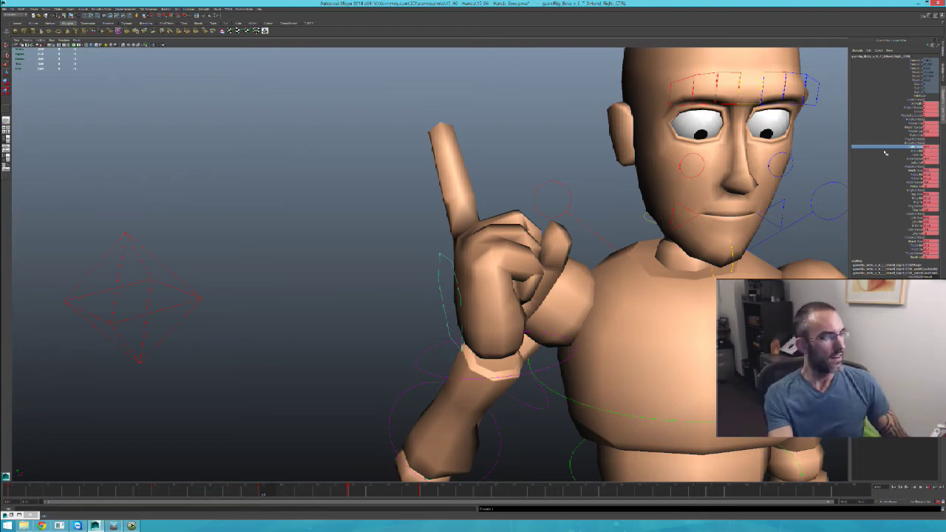
Adjust the index finger's outer joints together to give the pointing finger a slight curve
left_click(919, 151)
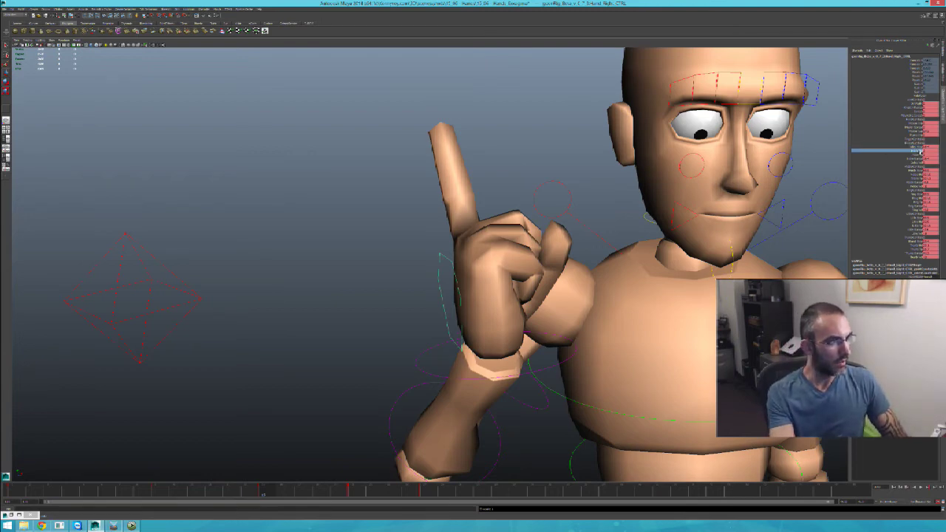
left_click_drag(920, 152, 920, 155)
middle_click_drag(618, 251, 609, 257)
left_click_drag(608, 260, 435, 253, "alt")
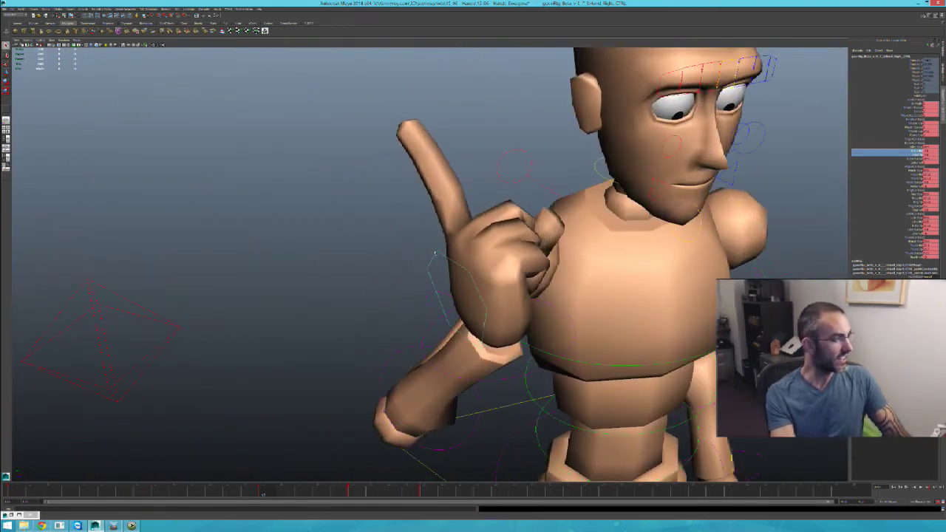
Rotate the right wrist control to reorient the hand in the anticipation pose, keeping the index finger pointing upward
mouse_move(510, 284)
left_mouse_down("alt")
mouse_move(414, 305)
mouse_move(557, 276)
mouse_move(611, 279)
mouse_move(510, 288)
mouse_move(499, 326)
mouse_move(477, 322)
mouse_move(484, 305)
mouse_move(515, 294)
left_mouse_up("alt")
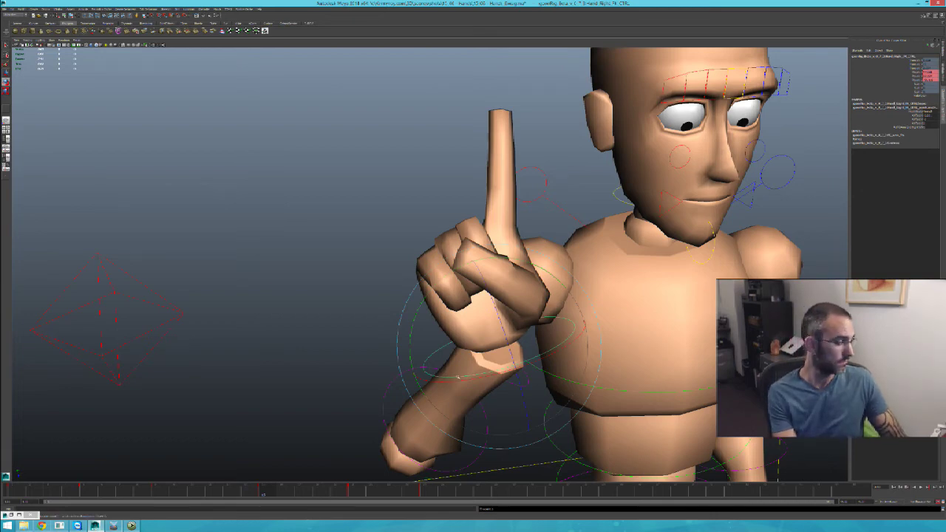
left_click_drag(458, 377, 550, 374)
left_click_drag(468, 304, 528, 342)
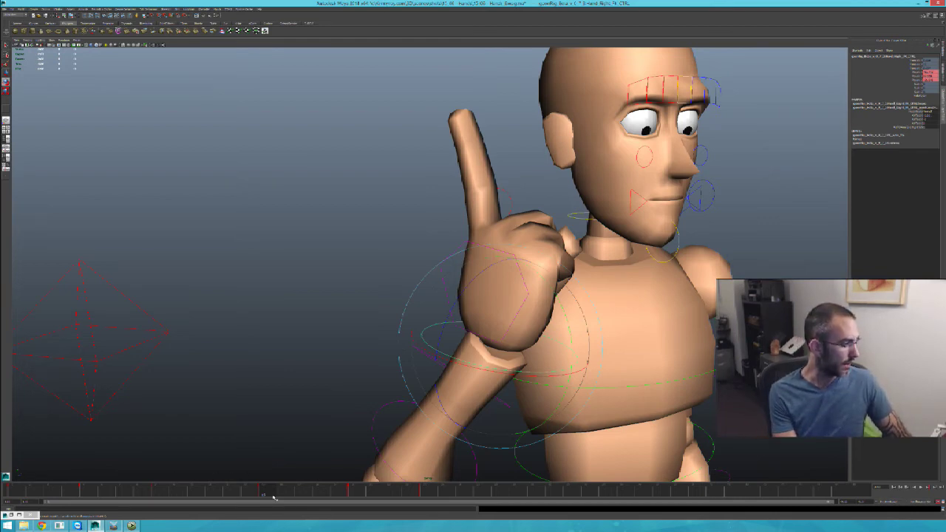
Scrub between the hand poses and key the right hand's finger control at the frame just before the forward point
middle_click_drag(273, 497, 199, 508)
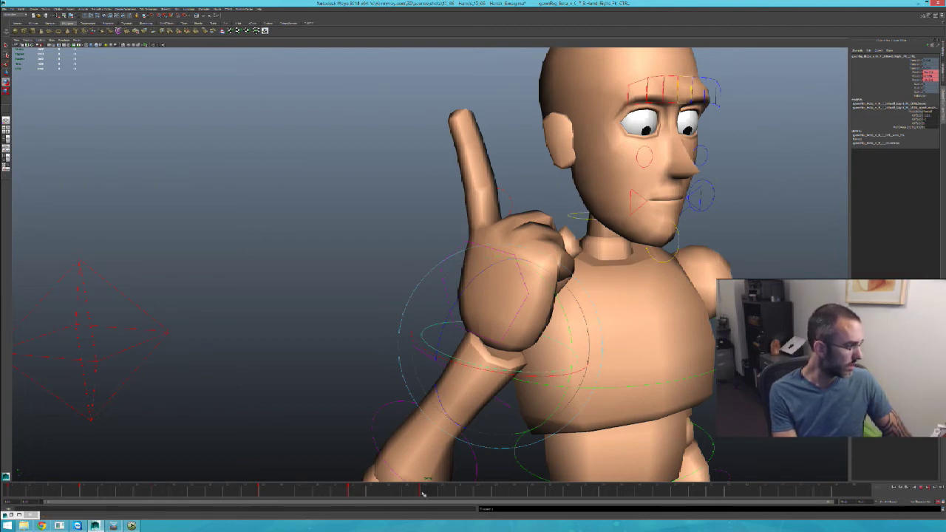
left_click_drag(423, 493, 329, 493)
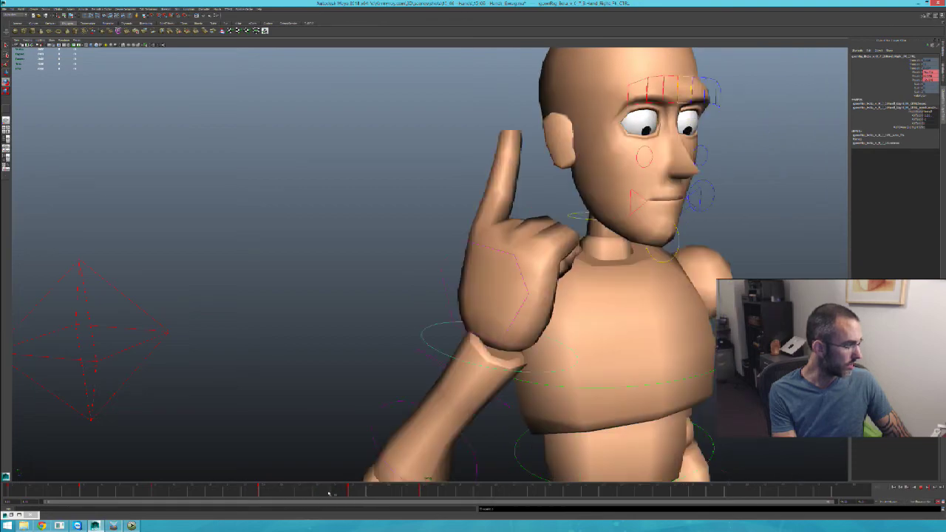
left_click(475, 316)
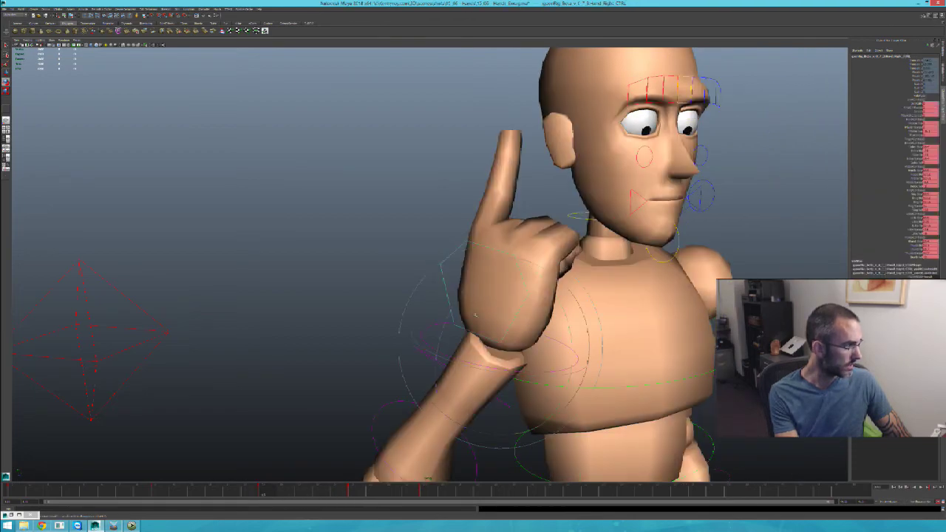
left_click_drag(475, 315, 453, 322, "alt")
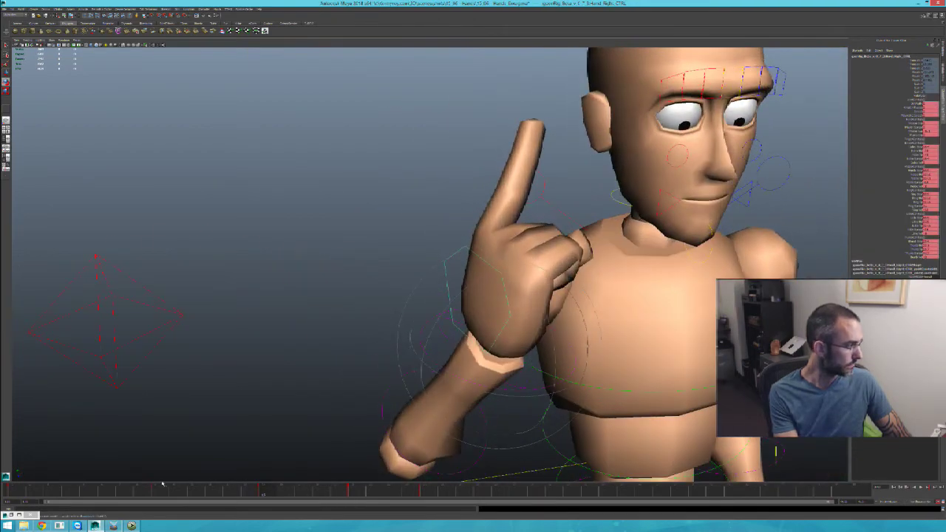
left_click_drag(163, 484, 200, 469, "alt")
left_click_drag(372, 393, 337, 415, "alt")
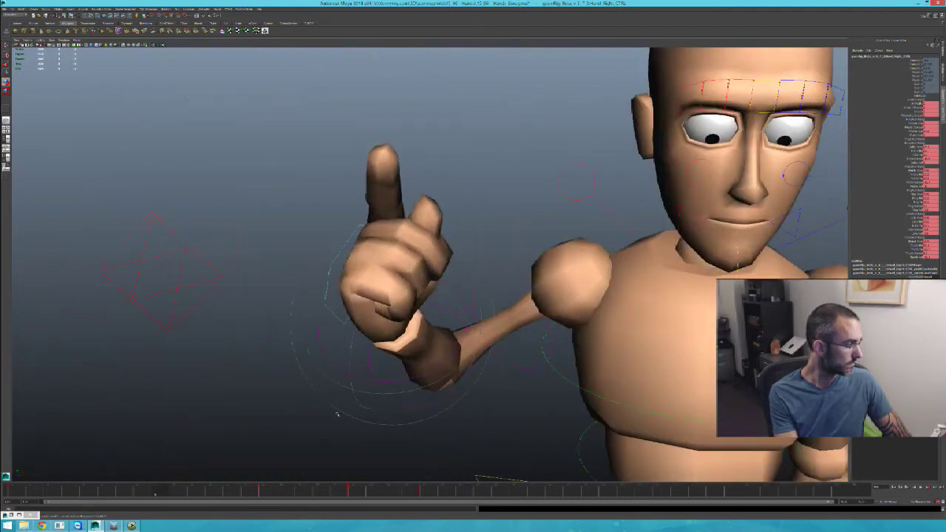
left_click(269, 490)
left_click_drag(510, 350, 492, 362, "alt")
key("s")
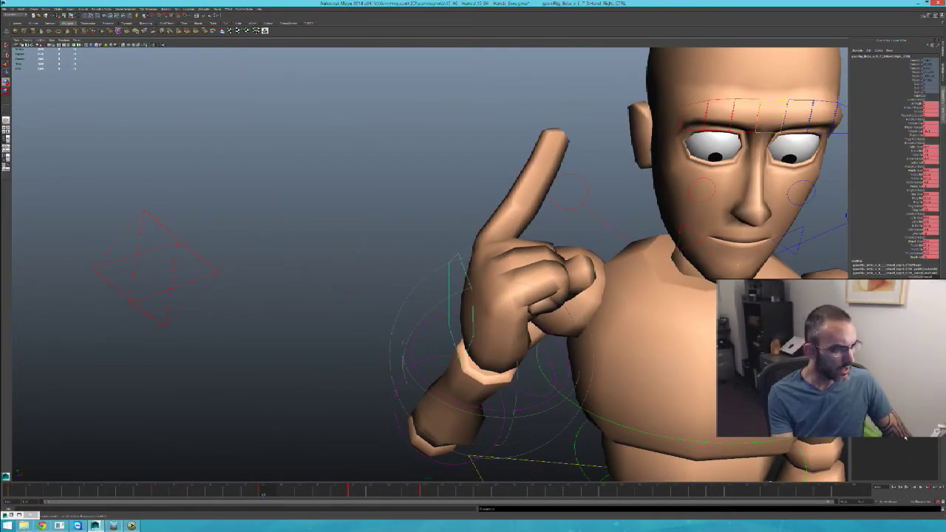
Bend the index finger back at its base so it stands upright in the keyed pose
left_click(914, 147)
middle_click_drag(753, 227, 693, 231)
left_click_drag(693, 251, 535, 255, "alt")
left_click_drag(406, 358, 327, 444, "alt")
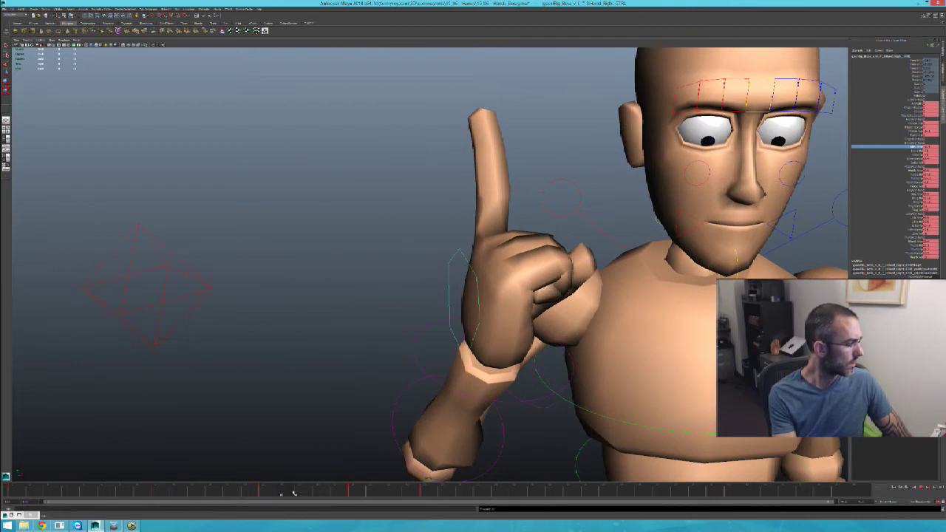
Review the anticipation and point poses across the timeline, viewing the whole upper body
left_click(362, 492)
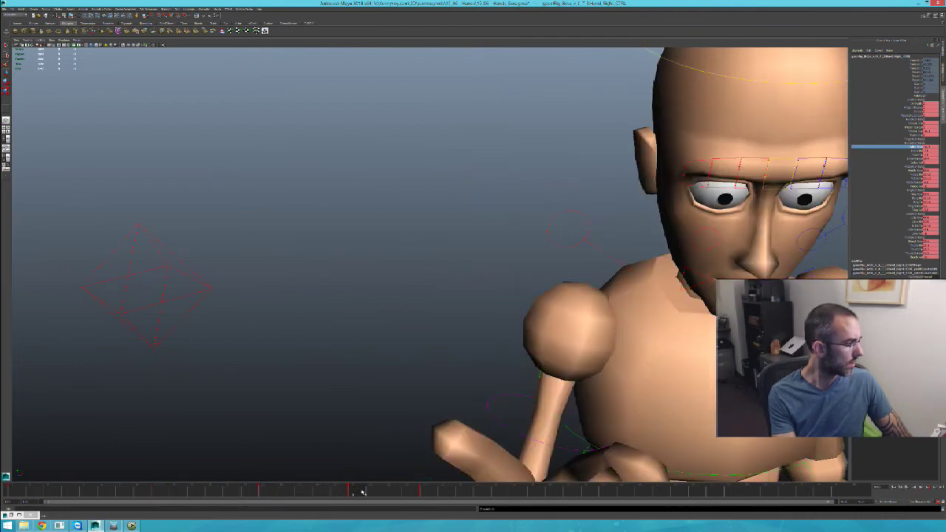
left_click(362, 493)
left_click_drag(488, 397, 389, 460, "alt")
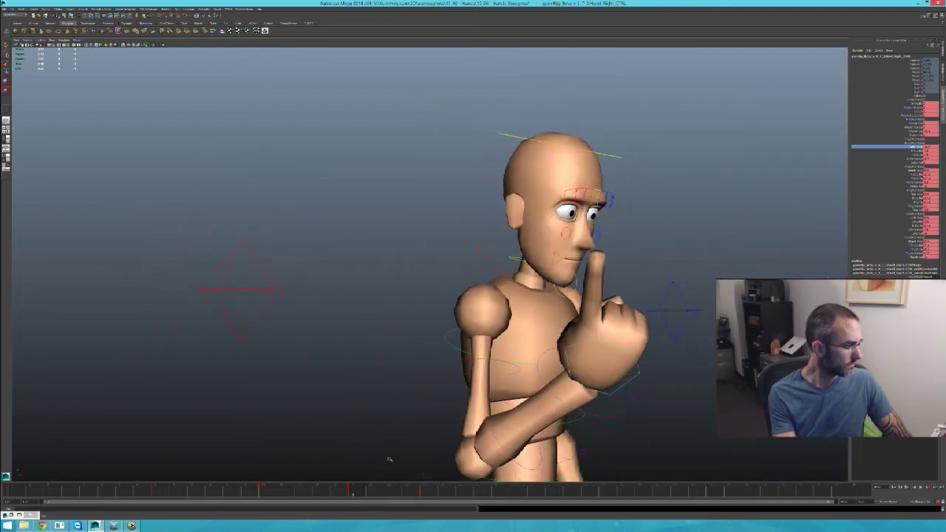
left_click(134, 488)
left_click(156, 493)
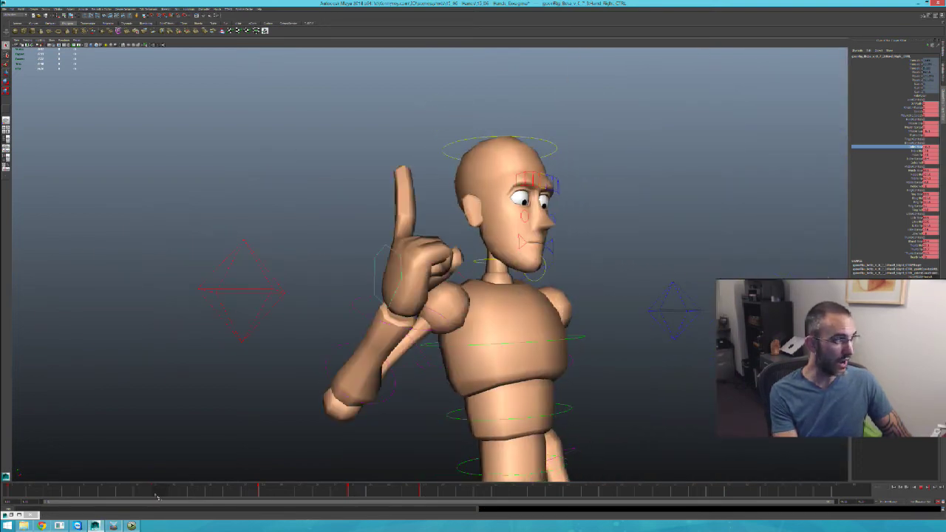
left_click_drag(472, 377, 549, 336, "alt")
right_click_drag(538, 321, 480, 329, "alt")
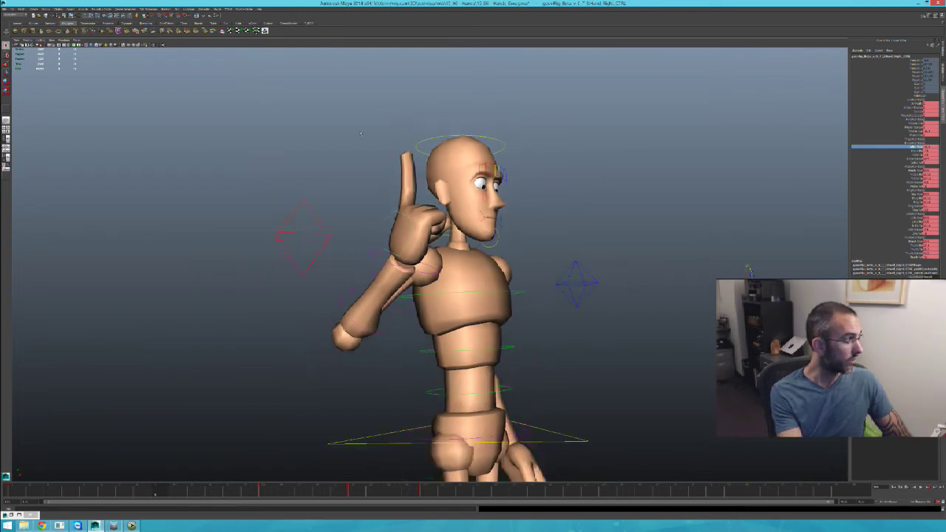
Select all the rig's controls and go through the animation key by key, from the standing pose to the final point
left_click_drag(794, 93, 255, 485)
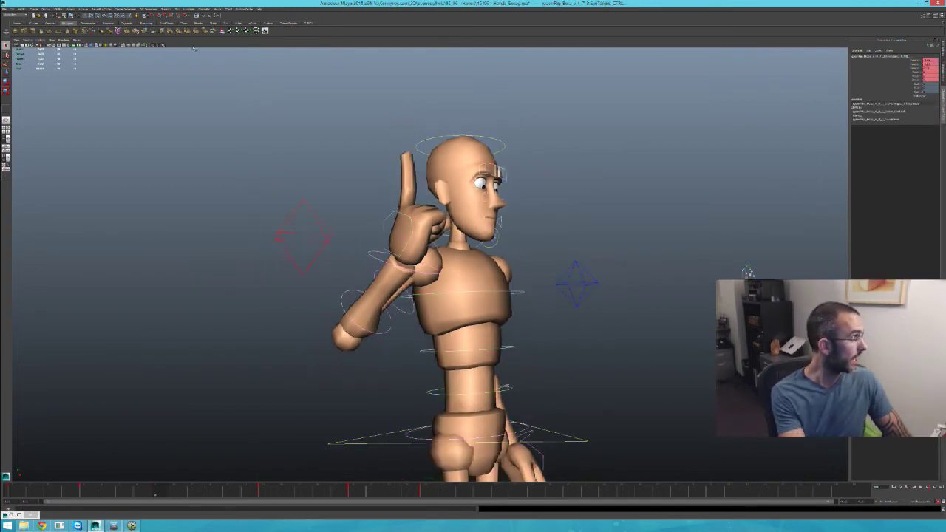
left_click(59, 493)
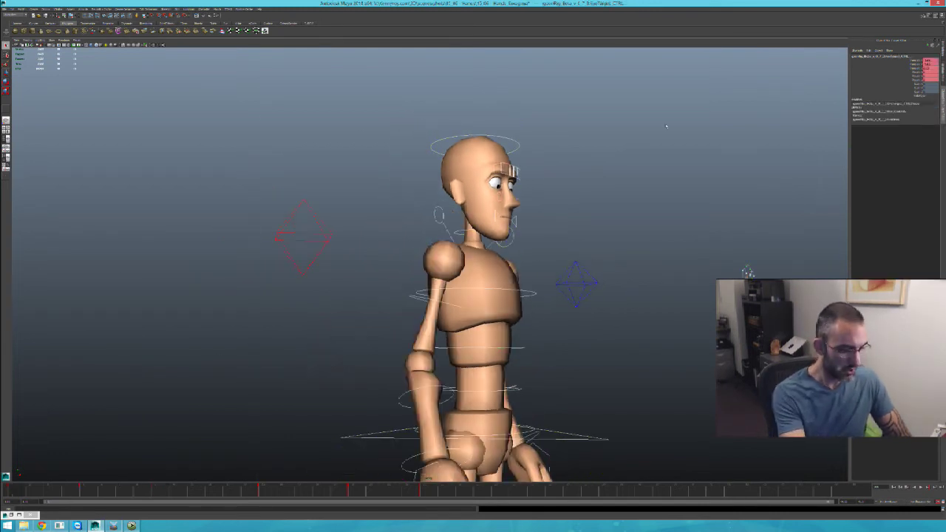
key("period")
key("period")
key("period")
key("period")
key("period")
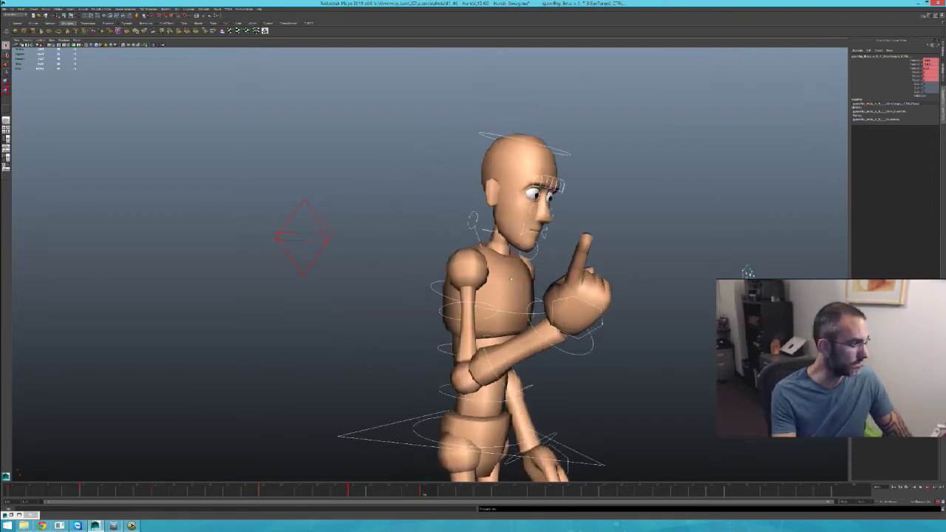
right_click_drag(608, 368, 548, 371, "alt")
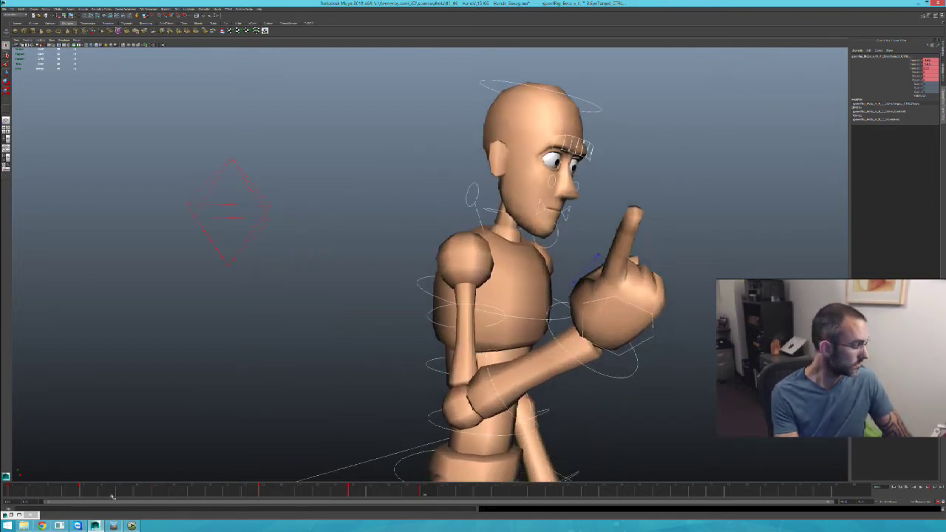
Rotate the chest control back and to the side to strengthen the anticipation
left_click(537, 291)
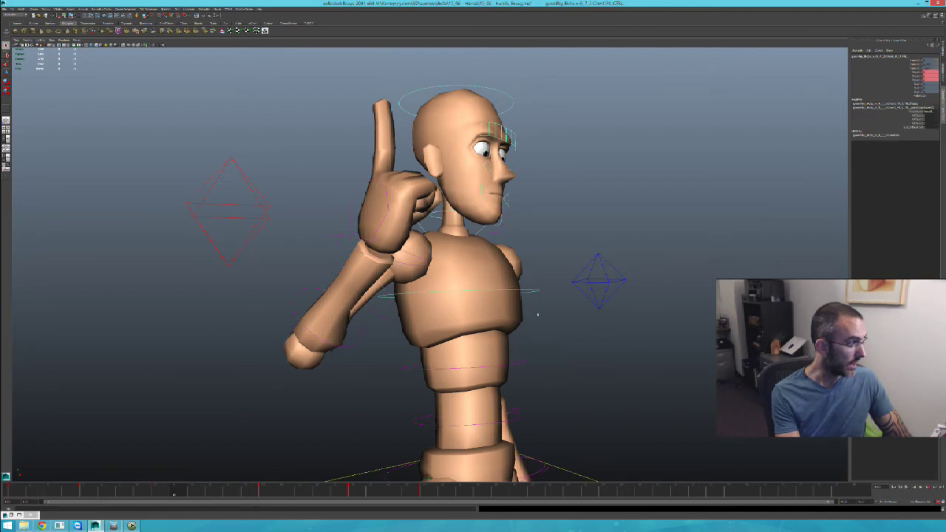
key("e")
left_click_drag(473, 338, 377, 314)
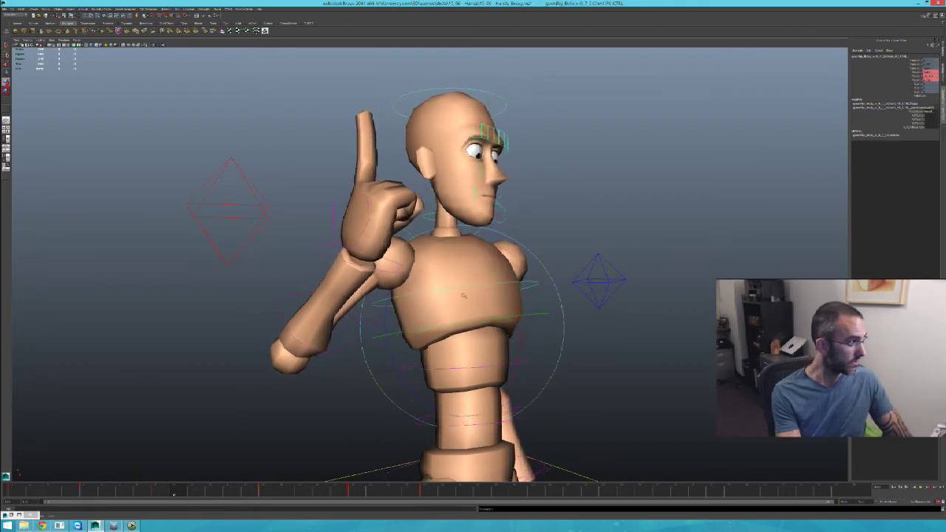
key("q")
Swing the right upper arm out from the torso and rotate the forearm to stand nearly upright
left_click(368, 313)
key("e")
left_click_drag(414, 287, 325, 308)
key("q")
key("e")
key("q")
left_click(322, 317)
key("e")
key("q")
Rotate the right wrist so the raised index finger points up above the forearm
left_click(335, 239)
key("e")
left_click_drag(368, 272, 314, 290)
key("q")
Select all controls, place the raised-arm pose on the existing anticipation keyframe, and delete the stray key beside it
left_click_drag(652, 251, 157, 525)
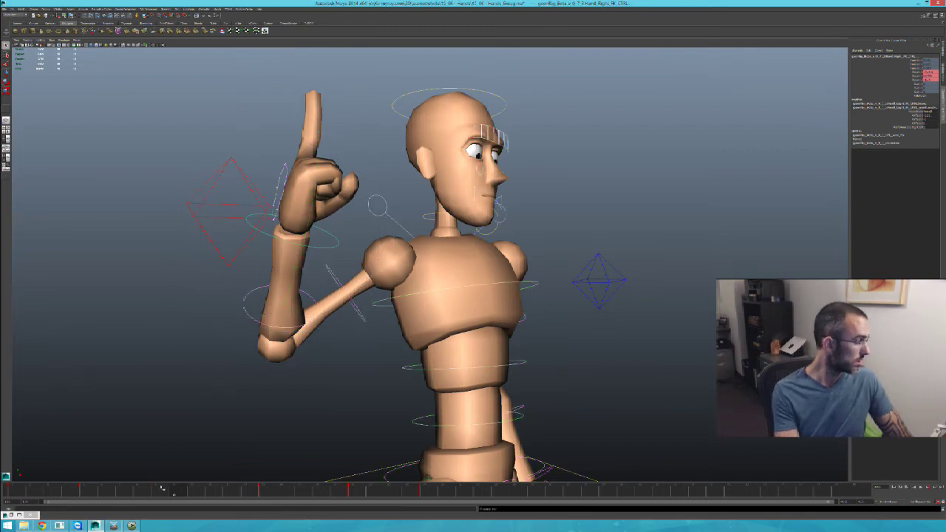
right_click(161, 494)
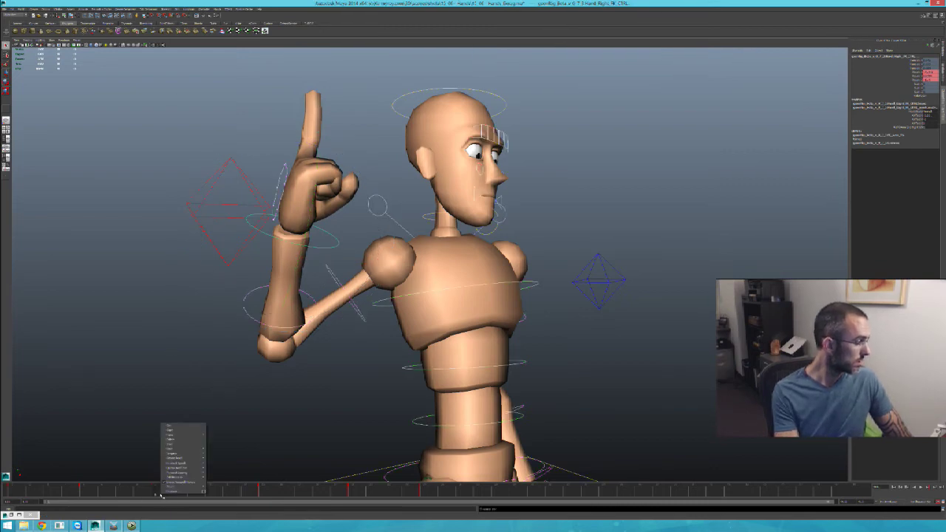
left_click(179, 439)
left_click(180, 491)
right_click(180, 491)
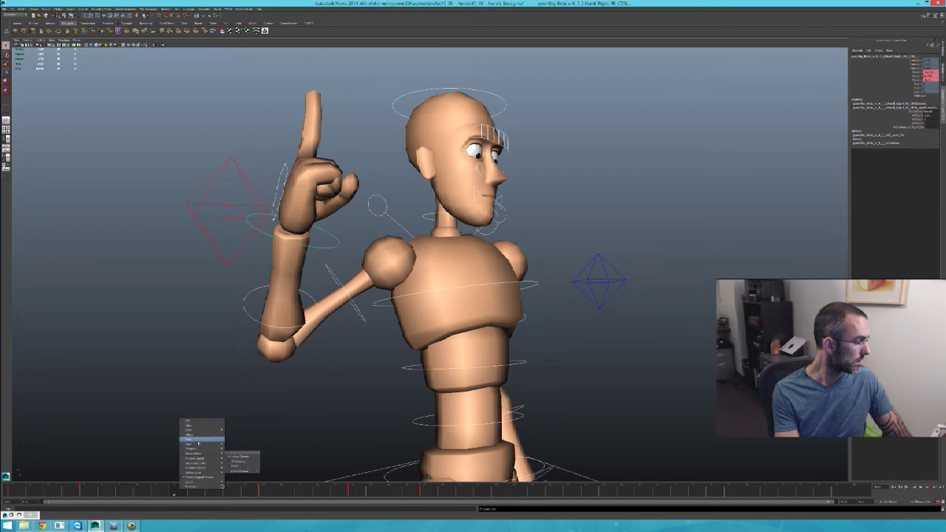
left_click(199, 435)
left_click(52, 490)
left_click_drag(52, 490, 264, 496)
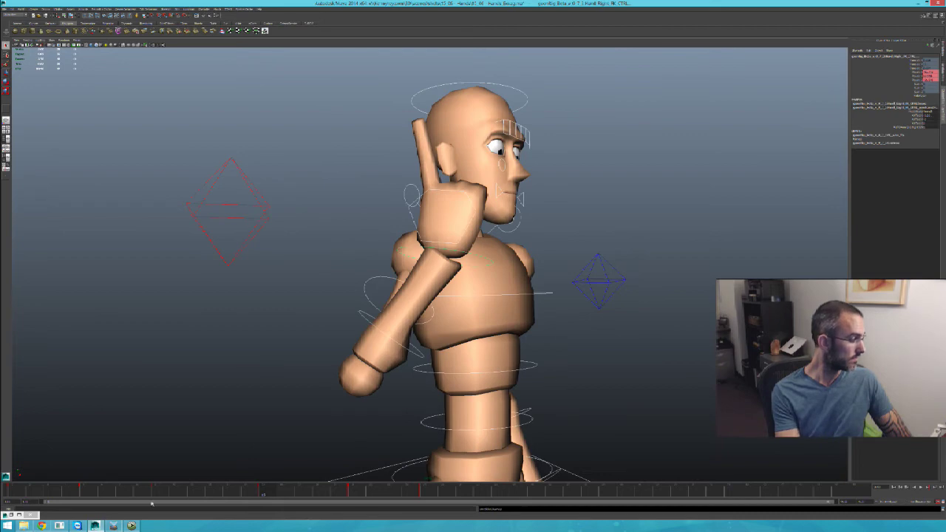
key("comma")
Rotate the body's center root control to lean the whole character back in the anticipation pose
left_click(566, 444)
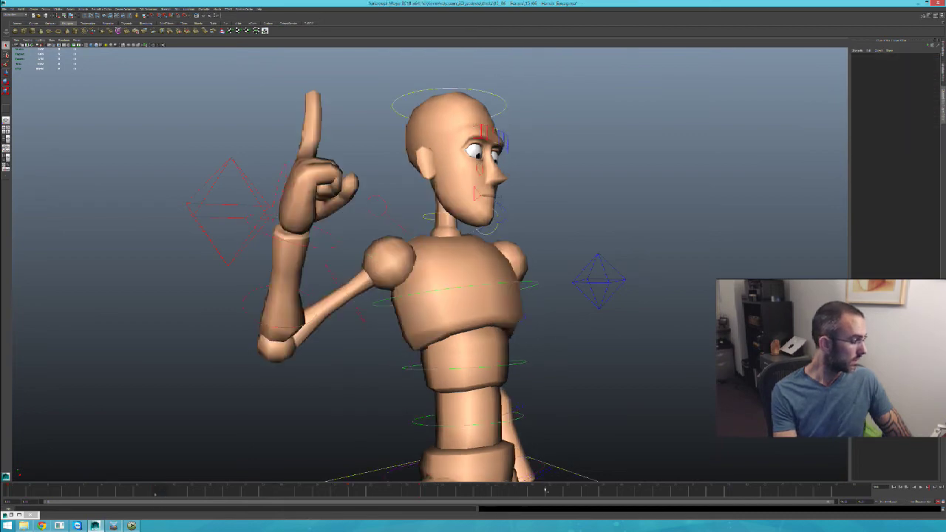
left_click(577, 467)
left_click_drag(519, 441, 512, 428)
key("q")
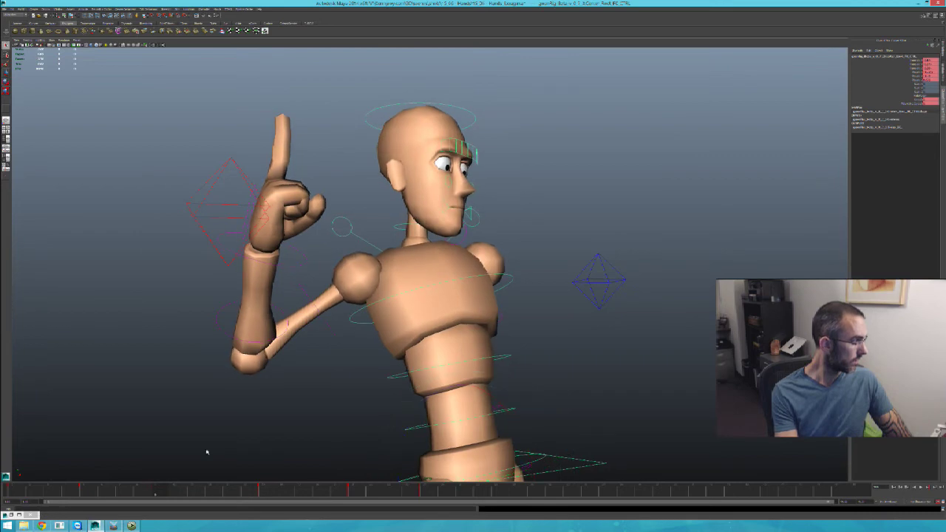
Rotate the right upper arm and forearm away from the head on the keyframe following the anticipation
left_click(272, 496)
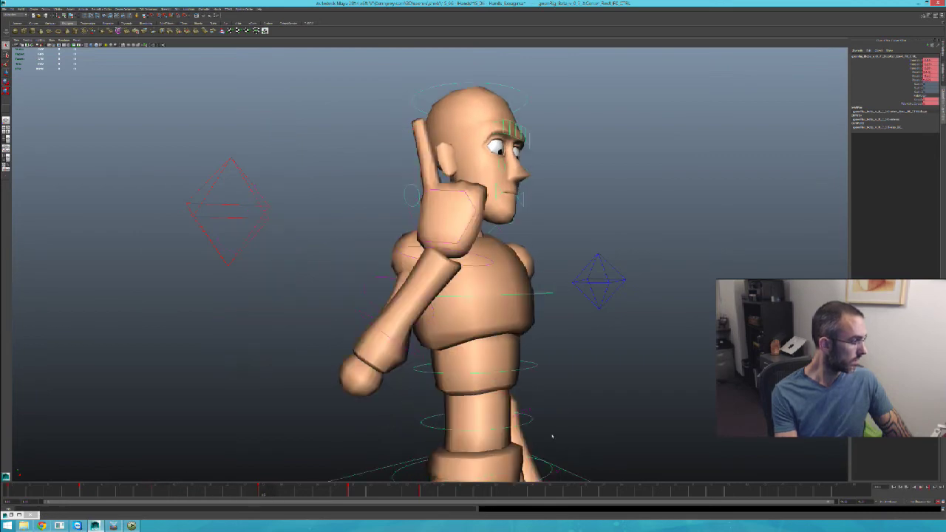
left_click(385, 276)
key("e")
left_click_drag(386, 274, 382, 246)
key("q")
left_click(315, 291)
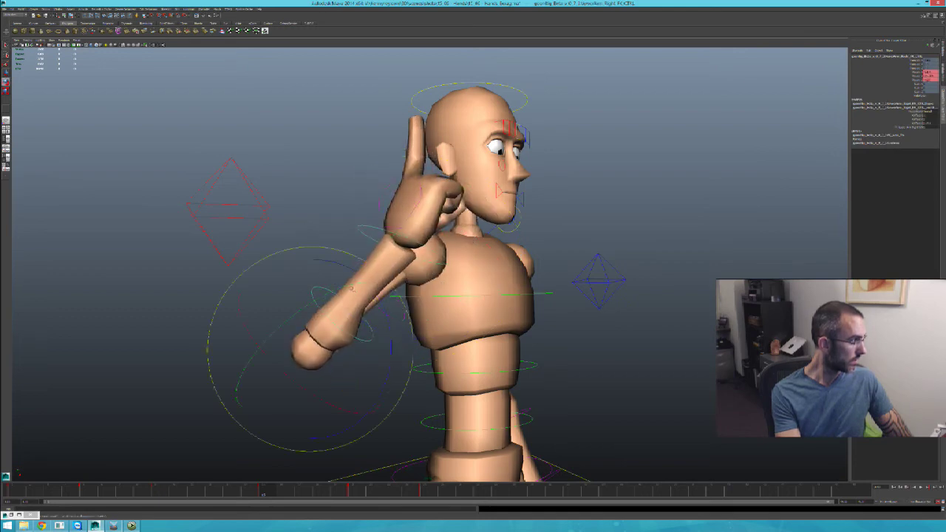
left_click_drag(351, 289, 317, 292)
key("ctrl+z")
Rotate the right wrist so the hand tips back and the index finger drags behind the forearm
left_click(329, 227)
left_click_drag(421, 197, 389, 201)
left_click_drag(314, 174, 291, 196)
key("q")
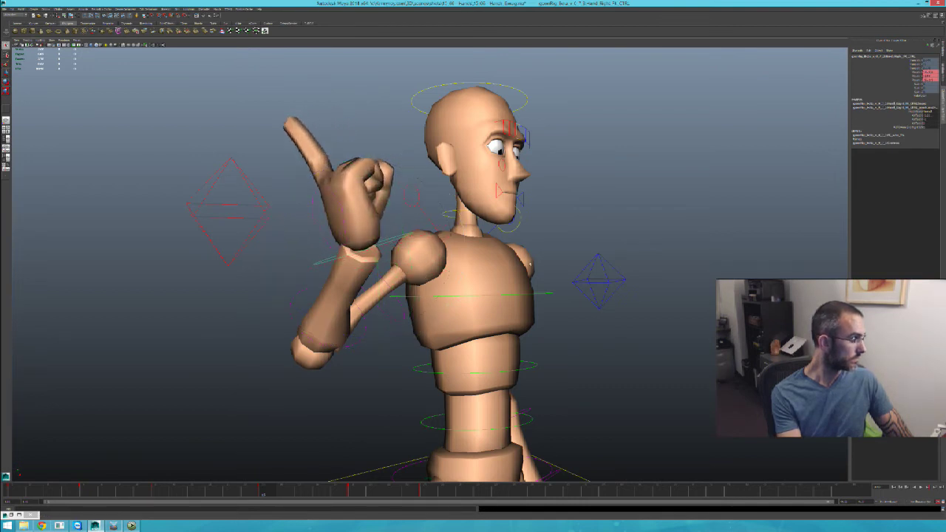
Rotate the chest and waist controls and adjust the center root so the torso holds the backward lean in this pose
left_click(547, 291)
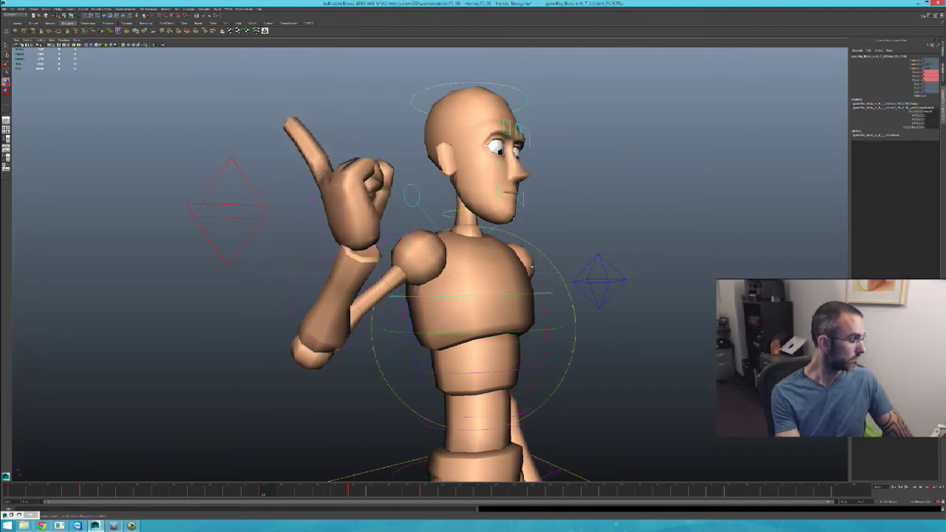
left_click_drag(544, 289, 480, 293)
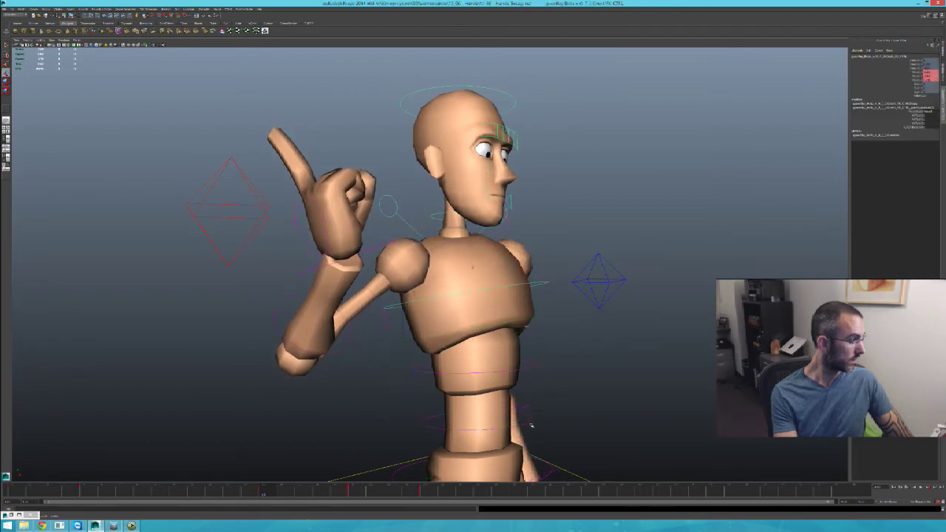
left_click(532, 358)
left_click_drag(549, 370, 528, 376)
left_click(575, 465)
left_click_drag(552, 429, 569, 452)
Lean the whole body forward with the center root control on the forward point keyframe
left_click_drag(302, 494, 353, 495)
left_click_drag(541, 419, 537, 438)
middle_click_drag(511, 329, 483, 323, "alt")
Swing the right upper arm forward and straighten the forearm to extend the pointing arm in front of the body
key("q")
left_click(483, 323)
key("e")
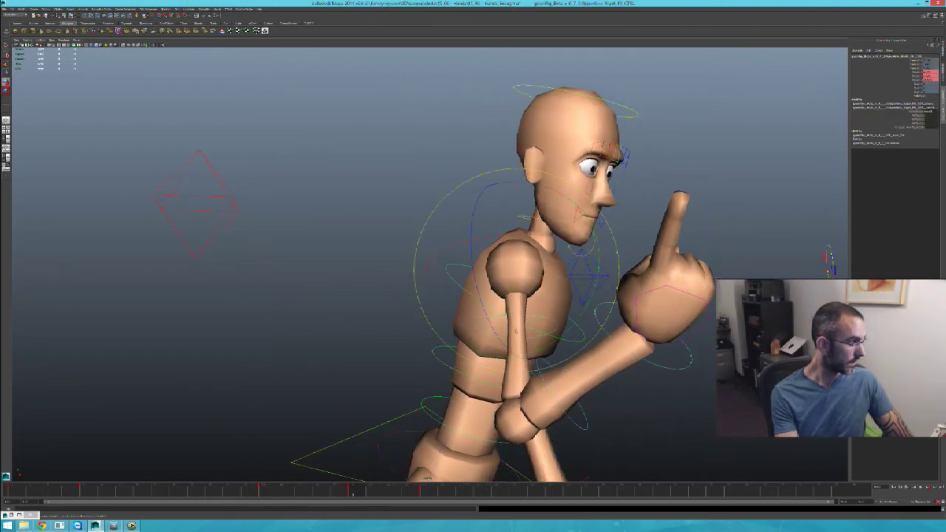
left_click_drag(529, 374, 610, 309)
key("q")
left_click(623, 413)
key("e")
key("q")
key("e")
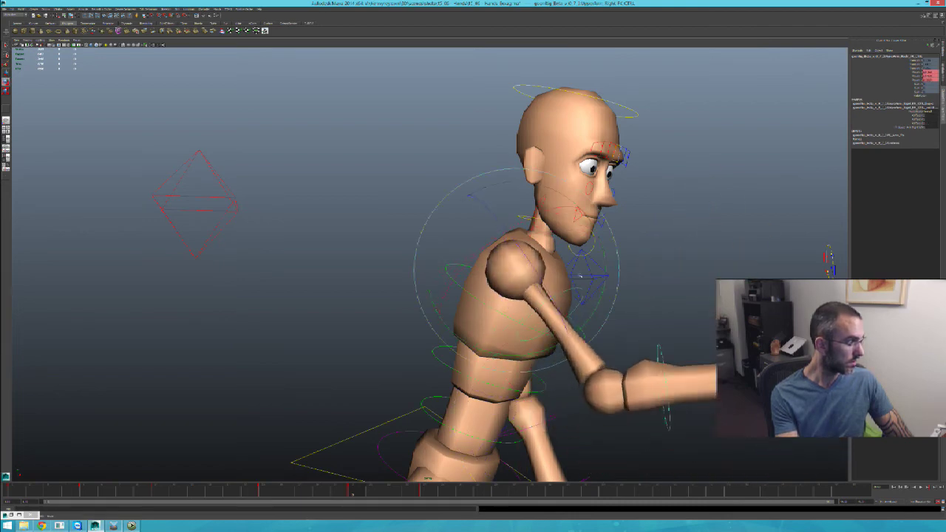
left_click_drag(481, 274, 497, 317)
key("q")
Rotate the chest control forward to push the right shoulder into the point
left_click(459, 266)
key("e")
key("q")
Rotate the head control back up so the face looks ahead over the extended arm
left_click(641, 121)
key("e")
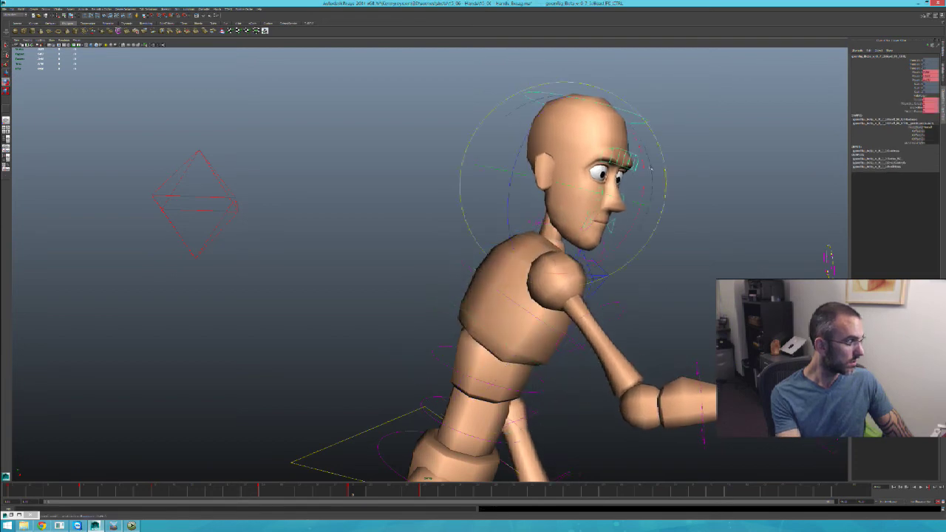
left_click_drag(645, 186, 630, 146)
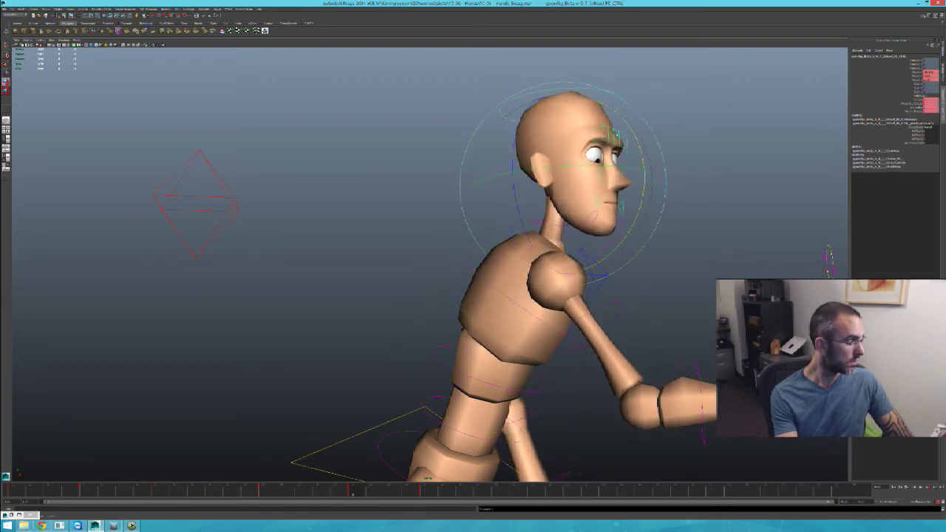
Rotate the right wrist at the end of the extended arm to tilt the pointing hand forward
middle_click_drag(704, 328, 660, 301, "alt")
key("q")
left_click(734, 334)
key("e")
middle_click_drag(730, 340, 688, 327, "alt")
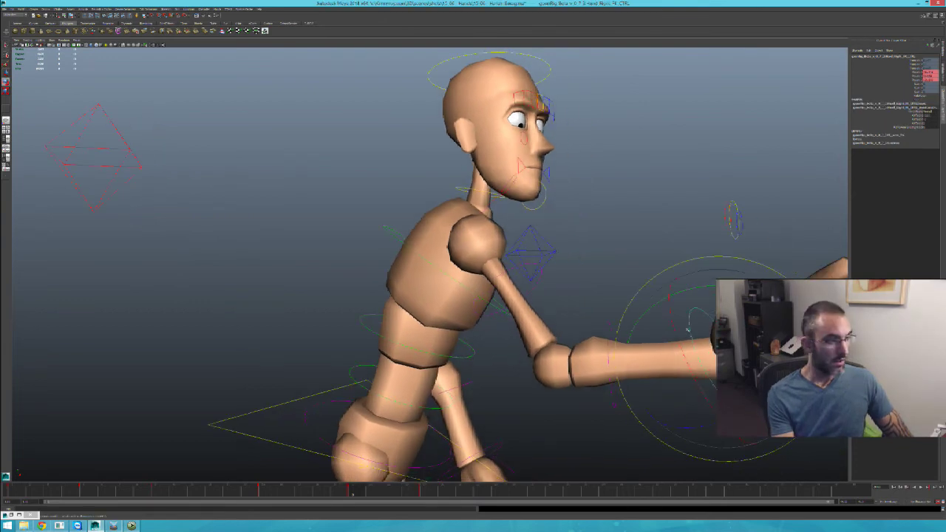
left_click_drag(699, 278, 669, 280)
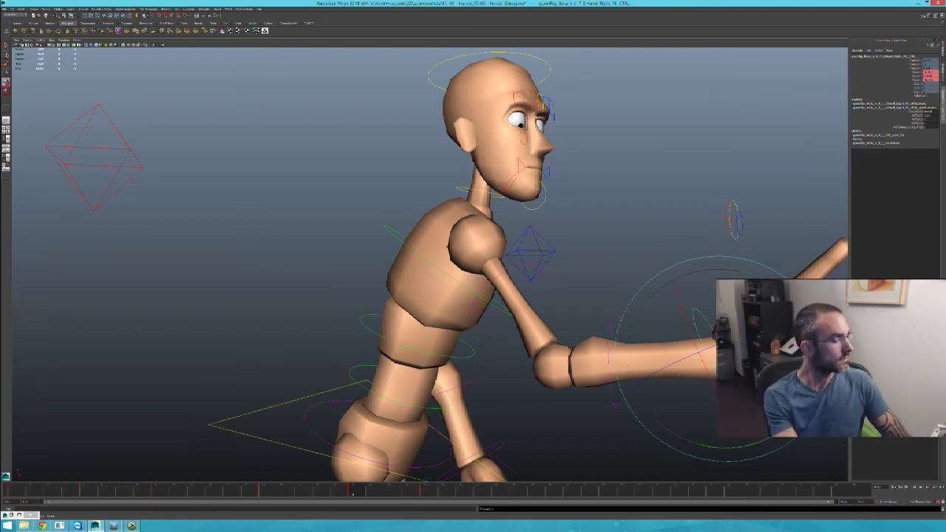
scroll(496, 228, "down", 2)
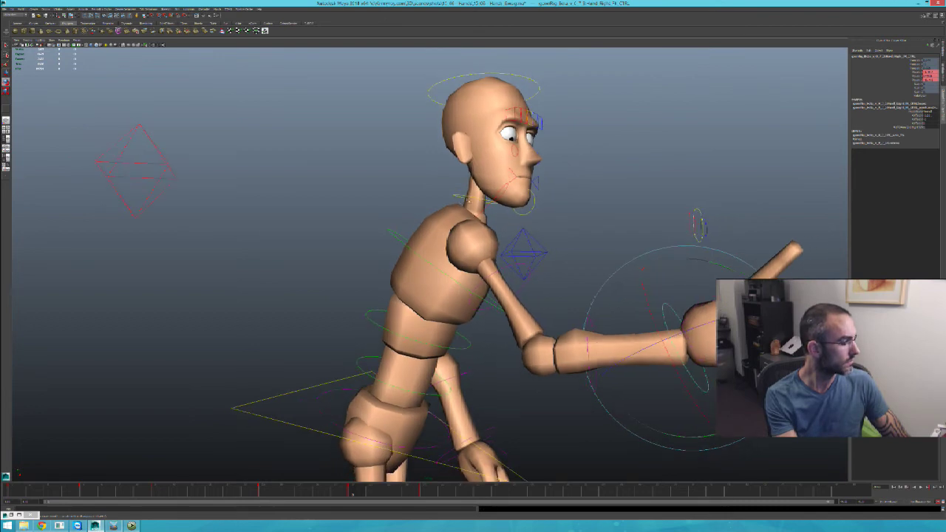
Key all body controls on the next pose's frame and rotate the root control to lean the whole body further forward
key("q")
left_click_drag(315, 155, 735, 502)
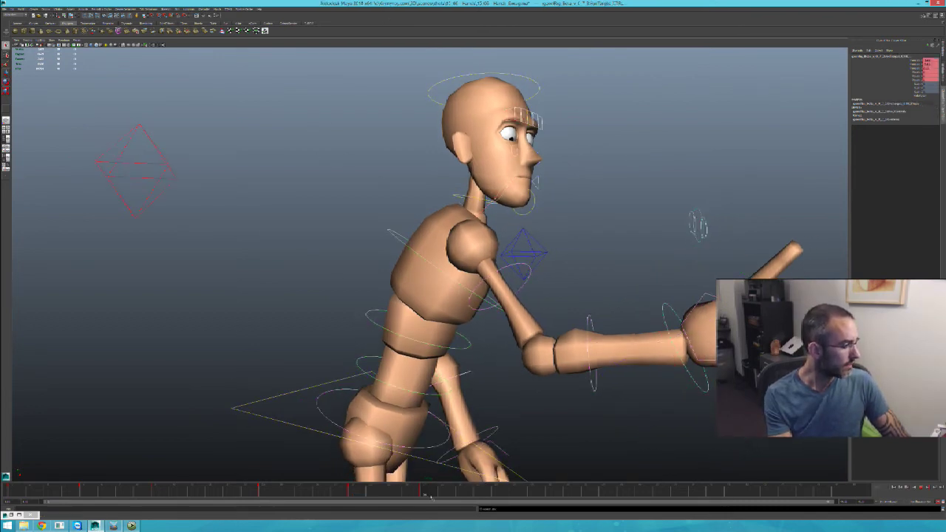
left_click(292, 421)
key("e")
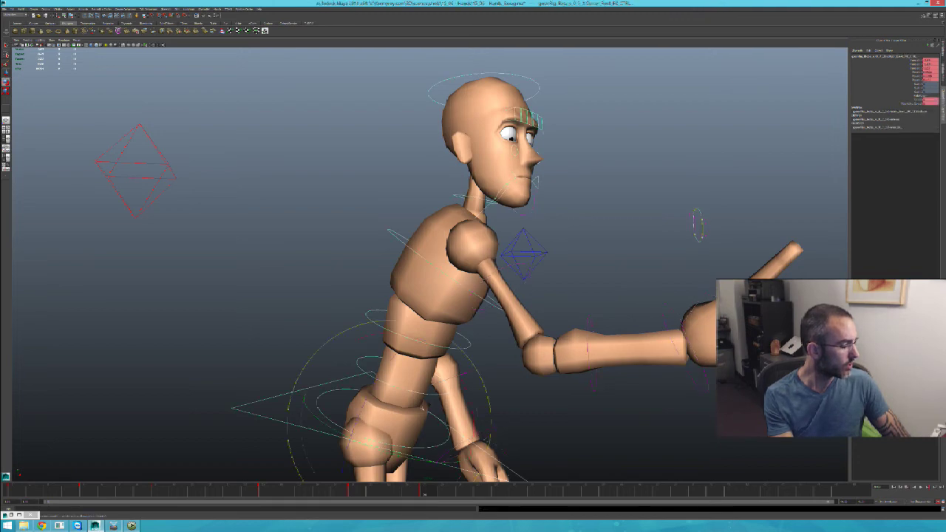
left_click_drag(436, 354, 449, 404)
key("q")
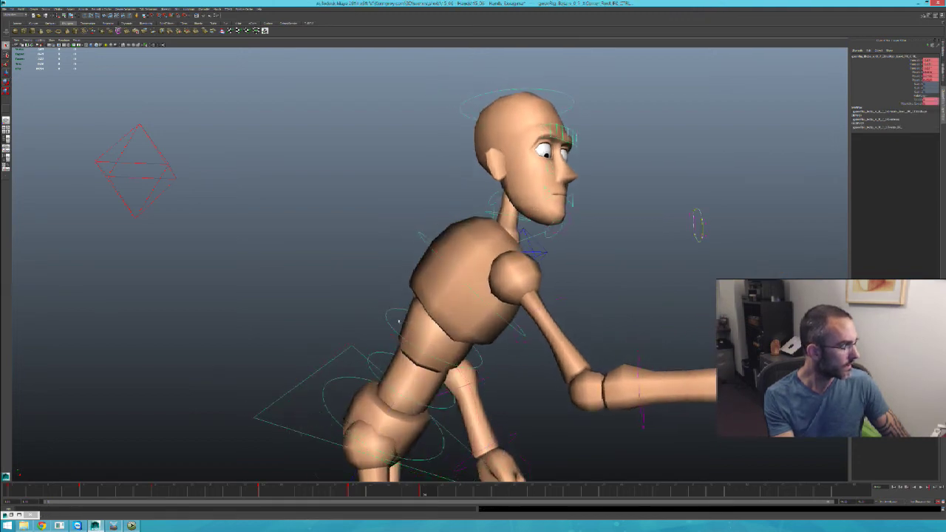
Rotate the spine controls forward to bend the torso deeper into the point
left_click(399, 322)
left_click(372, 360)
key("e")
left_click_drag(426, 373, 417, 407)
key("q")
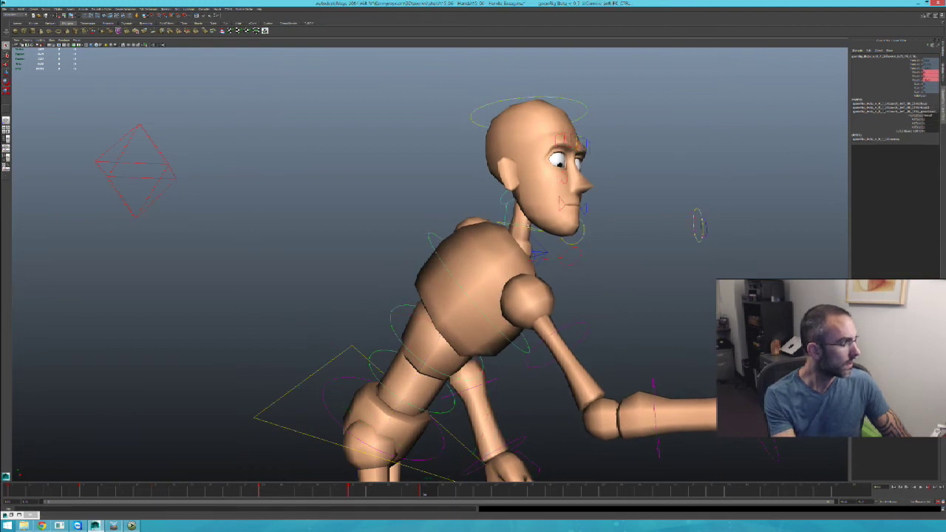
Rotate the neck control forward so the head juts out ahead of the shoulders
left_click(580, 238)
key("e")
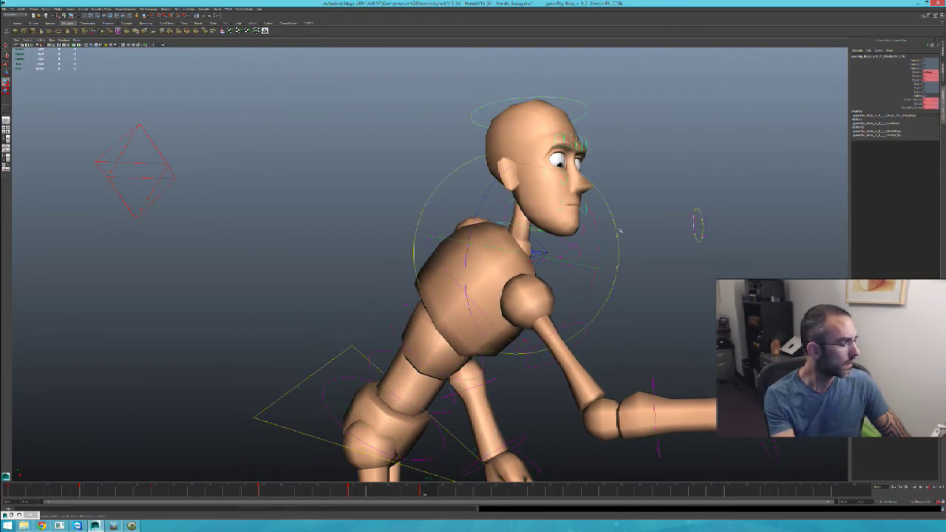
left_click(620, 231)
key("ctrl+z")
left_click(612, 248)
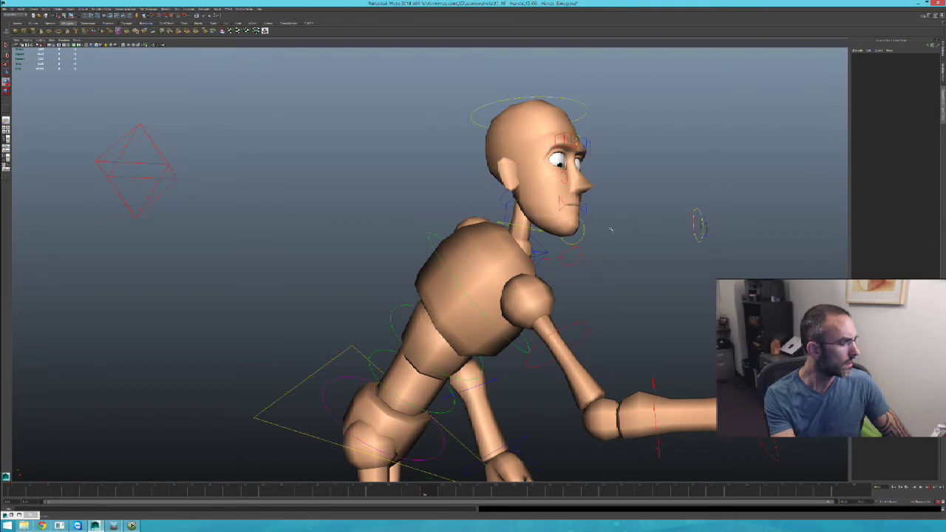
key("ctrl+z")
left_click_drag(614, 220, 611, 267)
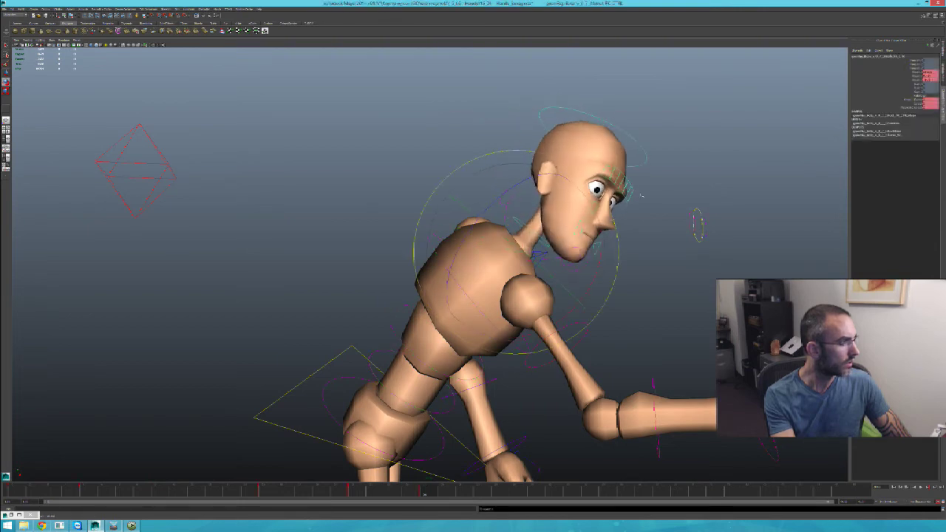
Rotate the head control back up to level the face over the pointing arm
left_click(639, 156)
left_click_drag(555, 250, 529, 229)
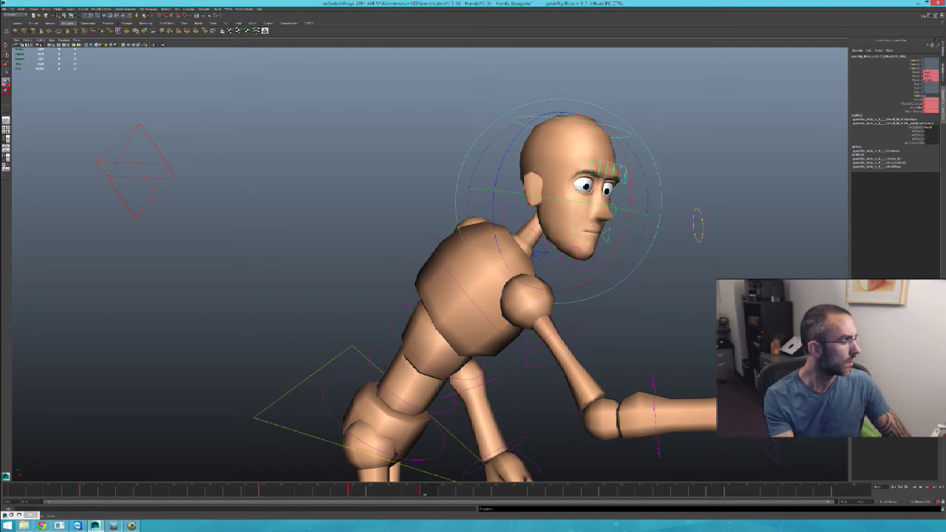
left_click_drag(600, 250, 602, 235)
key("q")
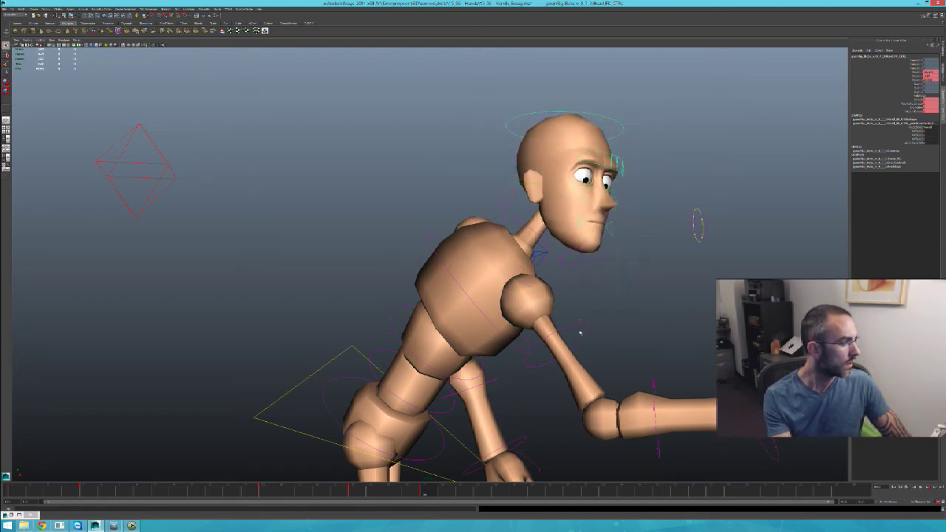
Raise the right upper arm and lower the right forearm to stretch the pointing arm further out
left_click(581, 330)
key("e")
left_click_drag(602, 337, 648, 306)
key("q")
left_click(672, 331)
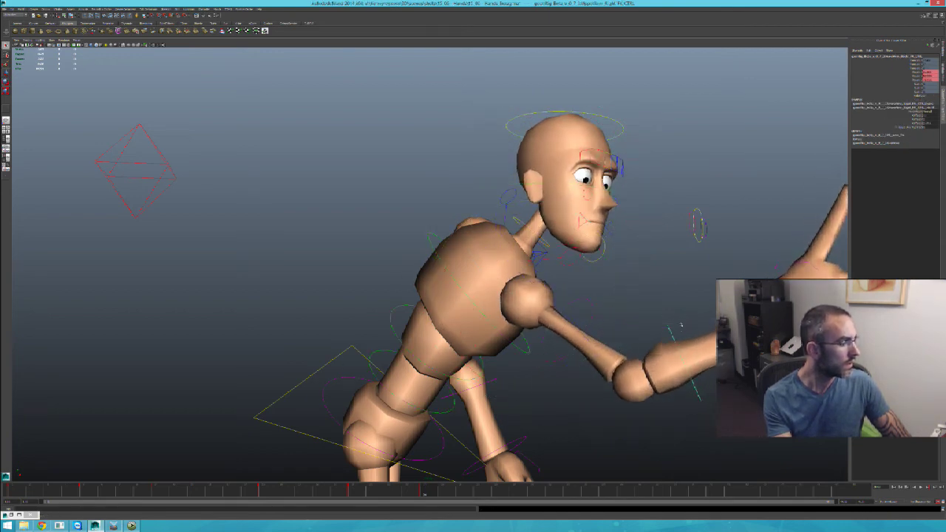
key("e")
left_click_drag(720, 350, 727, 389)
key("q")
Rotate the right wrist at the end of the stretched arm to tip the pointing finger forward
left_click(788, 355)
key("e")
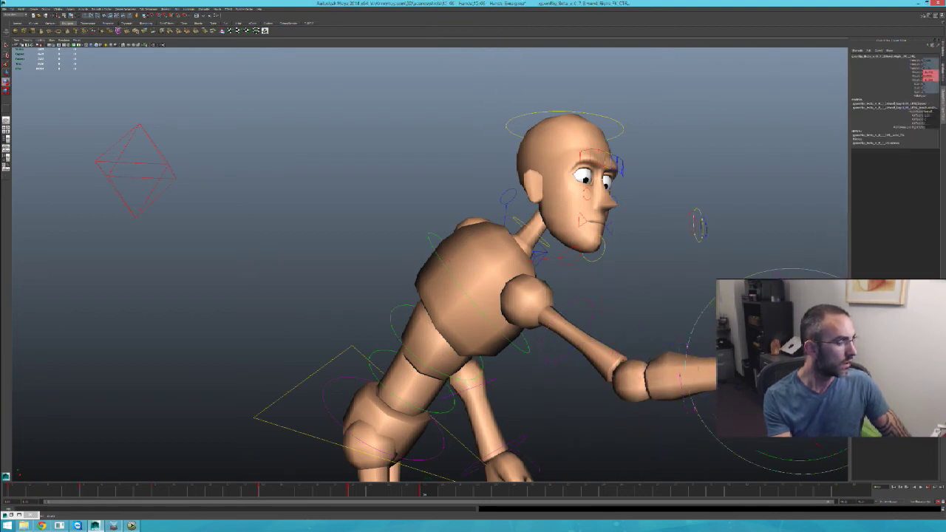
middle_click_drag(780, 280, 669, 230, "alt")
left_click_drag(670, 230, 637, 223, "alt")
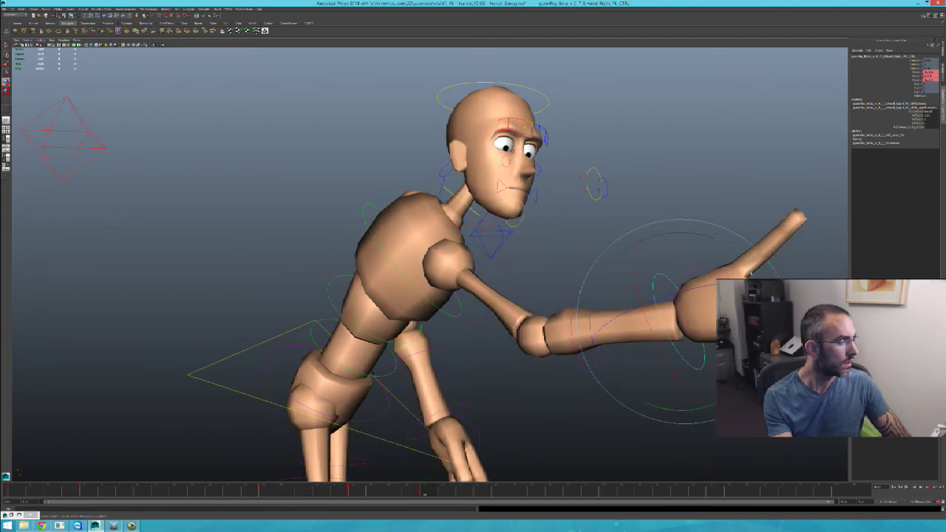
left_click_drag(739, 266, 747, 277)
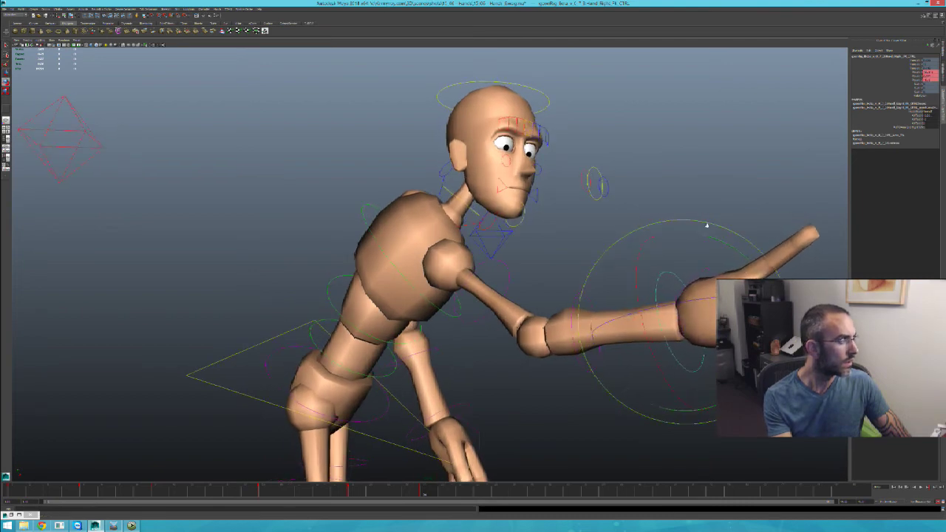
On a later frame, tilt the root control slightly forward and move it forward to drift the body past the point
key("q")
left_click_drag(187, 70, 835, 479)
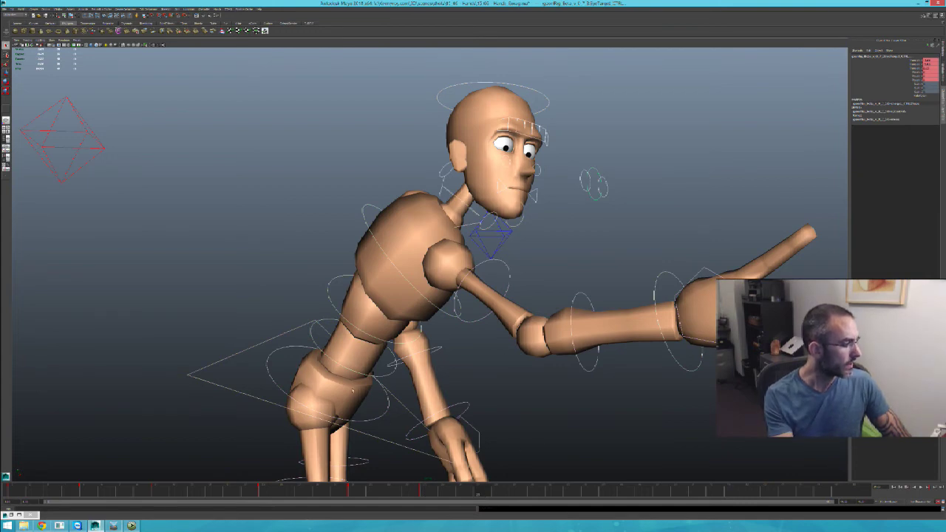
left_click(620, 490)
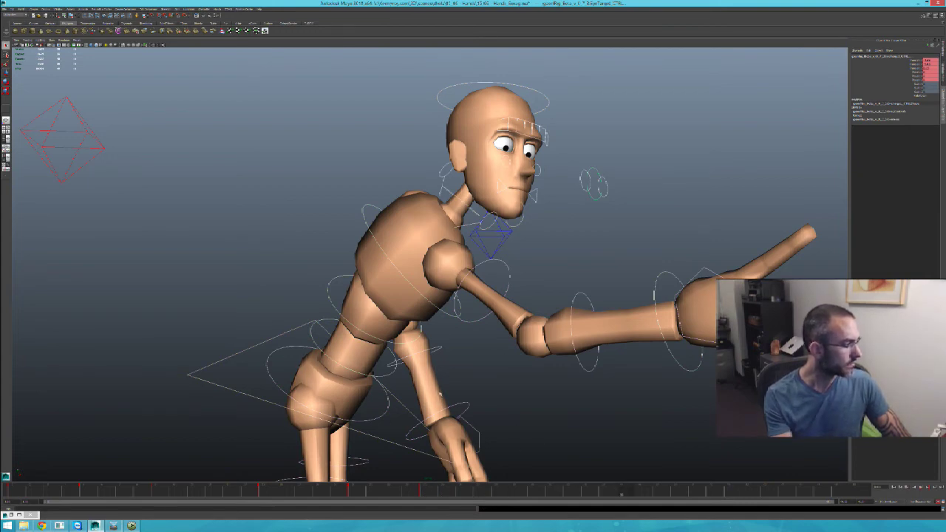
left_click(291, 348)
key("e")
left_click_drag(409, 346, 411, 352)
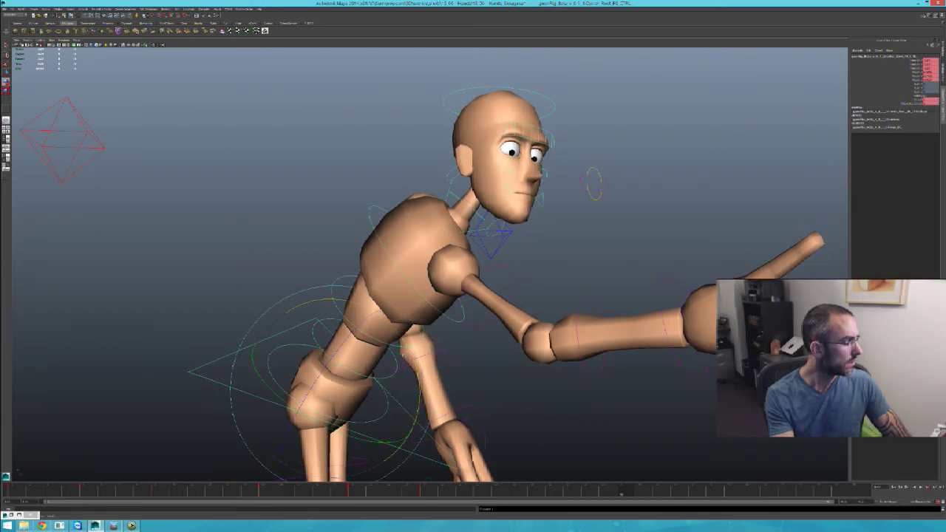
key("w")
left_click_drag(376, 387, 387, 389)
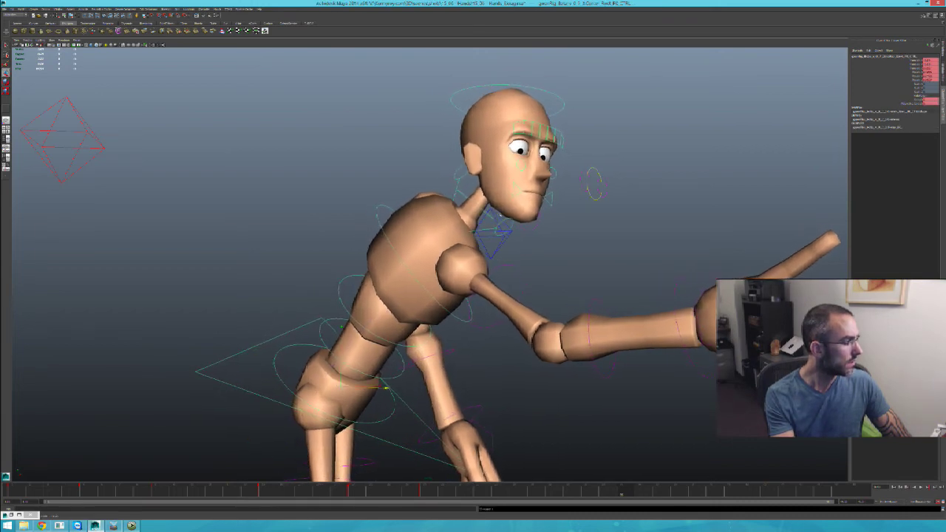
Rotate the chest and spine controls together slightly forward in the drifted pose
key("q")
left_click(378, 212)
left_click(344, 295, "shift")
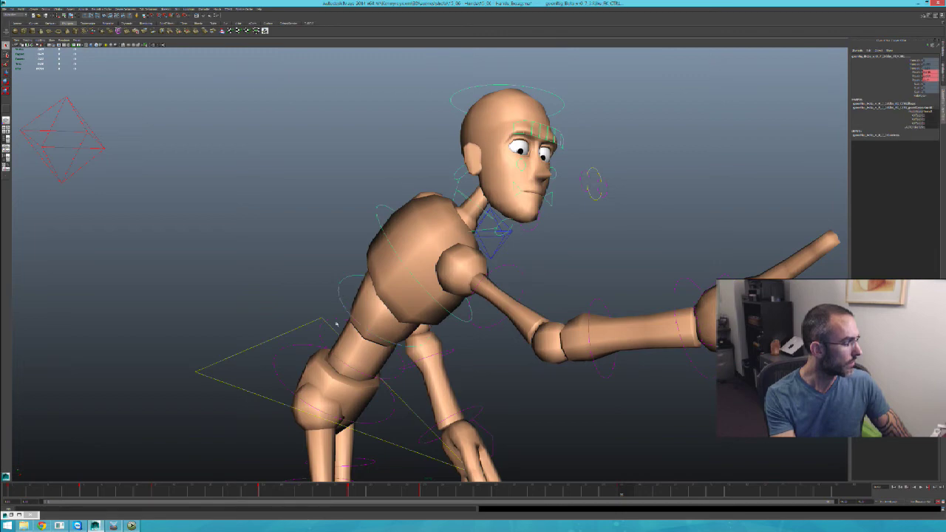
left_click(322, 331, "shift")
key("e")
left_click_drag(413, 308, 416, 312)
key("q")
Return to the forward-point keyframe and key all body controls there
left_click(425, 490)
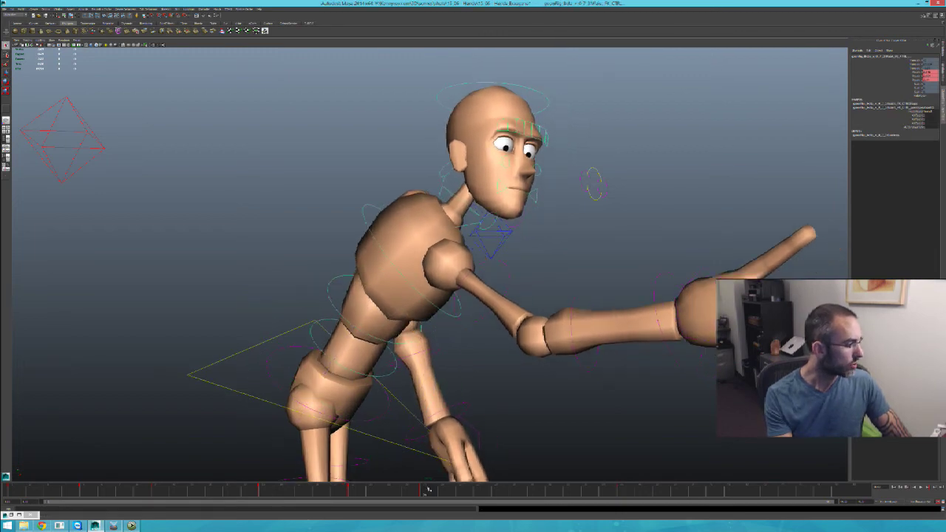
right_click(428, 489)
mouse_move(451, 475)
left_click(488, 475)
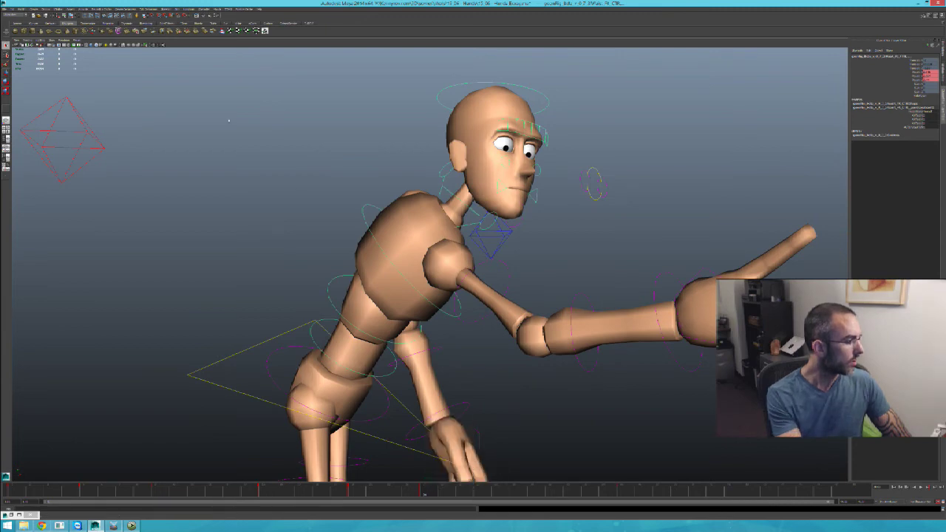
left_click_drag(193, 74, 850, 484)
key("s")
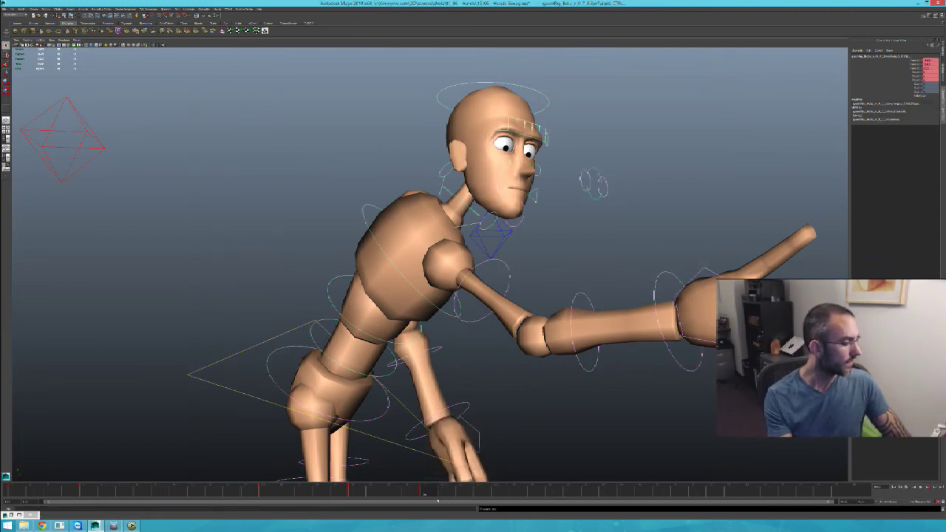
Key all controls on two in-between frames following the forward point and scrub through the settling motion
mouse_move(426, 493)
left_mouse_down()
mouse_move(558, 499)
mouse_move(494, 504)
mouse_move(442, 492)
mouse_move(484, 493)
mouse_move(416, 493)
mouse_move(596, 495)
mouse_move(544, 498)
left_mouse_up()
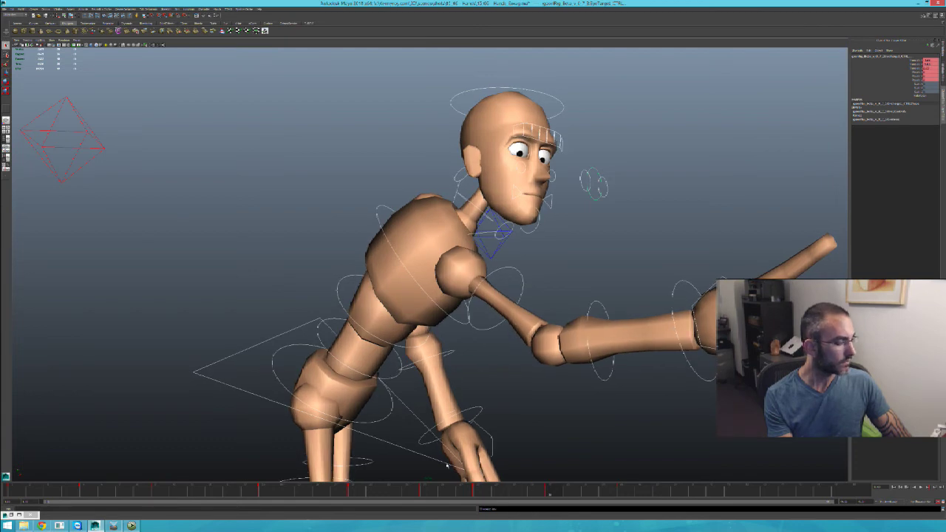
right_click(444, 492)
left_click(467, 479)
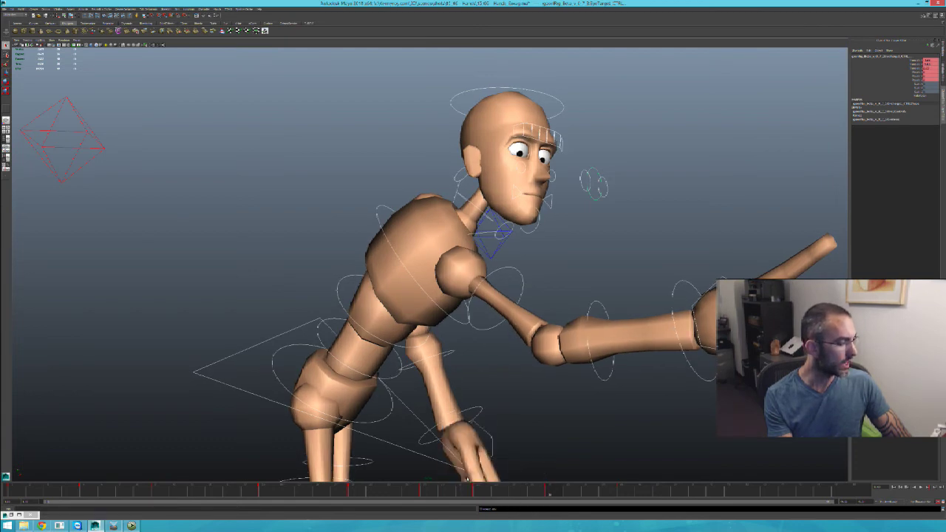
mouse_move(436, 491)
left_mouse_down()
mouse_move(552, 497)
mouse_move(449, 505)
mouse_move(532, 495)
left_mouse_up()
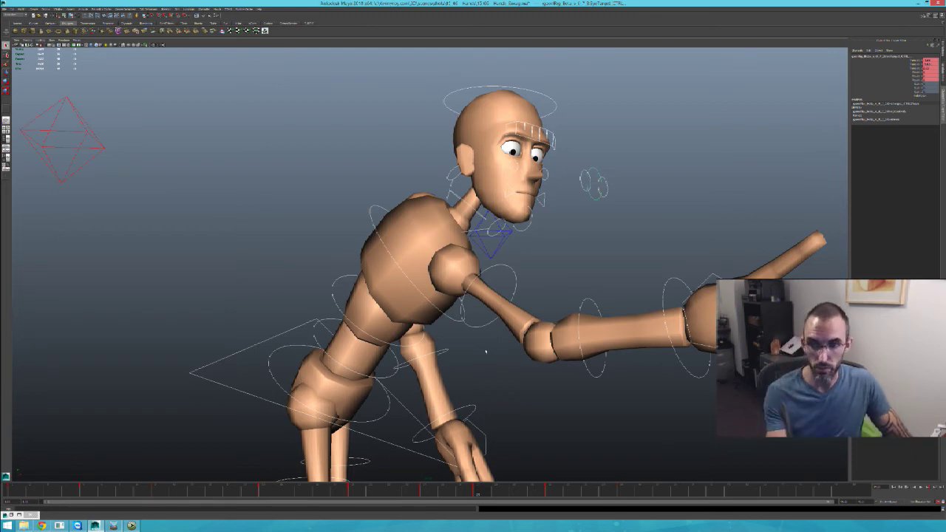
left_click_drag(360, 488, 441, 492)
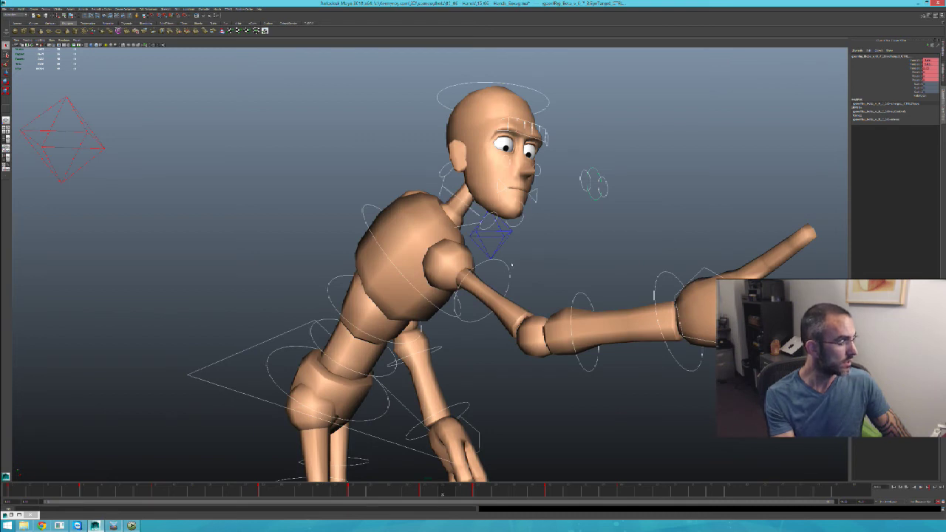
Rotate the right wrist downward on the first in-between key following the forward point
left_click(506, 294)
left_click_drag(474, 491, 478, 493)
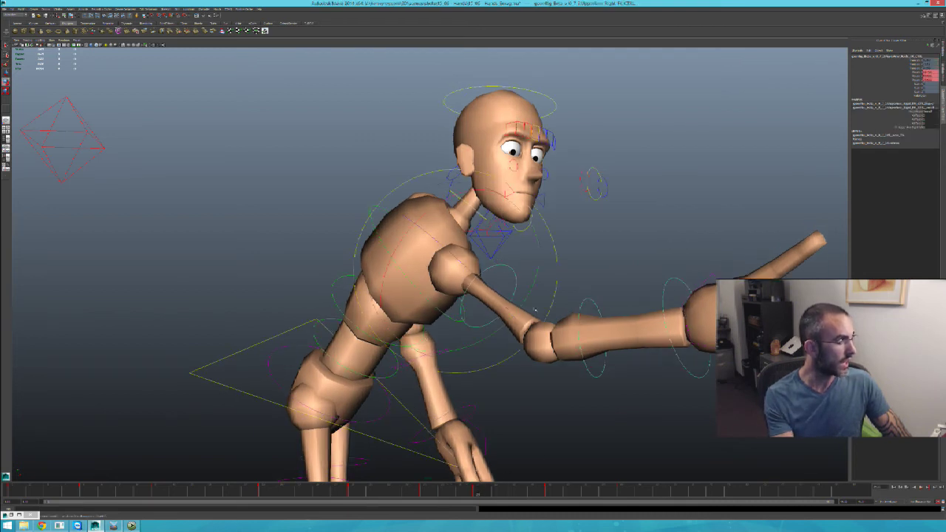
left_click(670, 283)
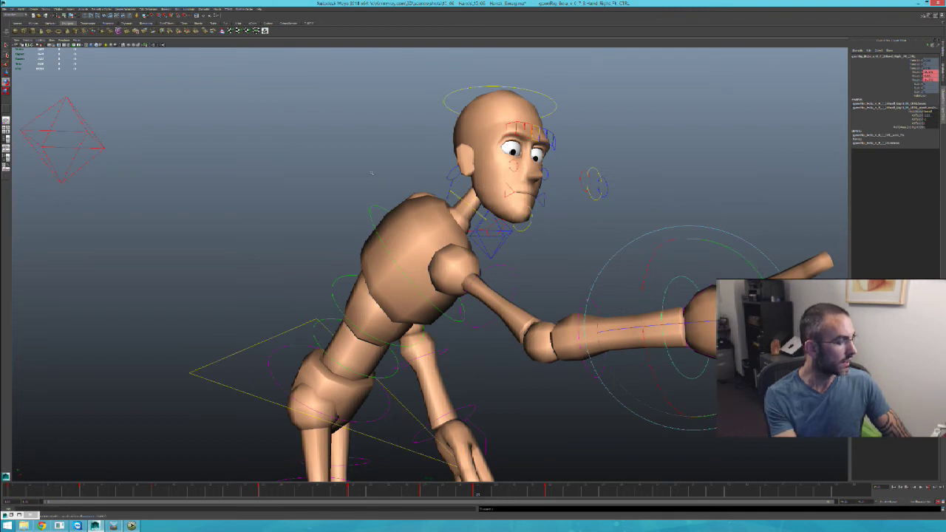
key("ctrl+shift+a")
Move to the final drifted pose and rotate the right wrist slightly downward
left_click_drag(552, 490, 547, 490)
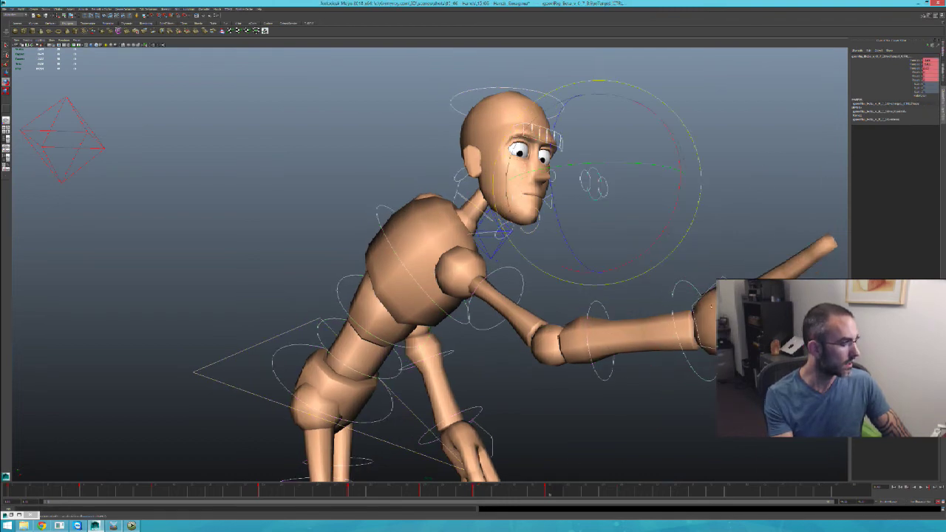
left_click(625, 490)
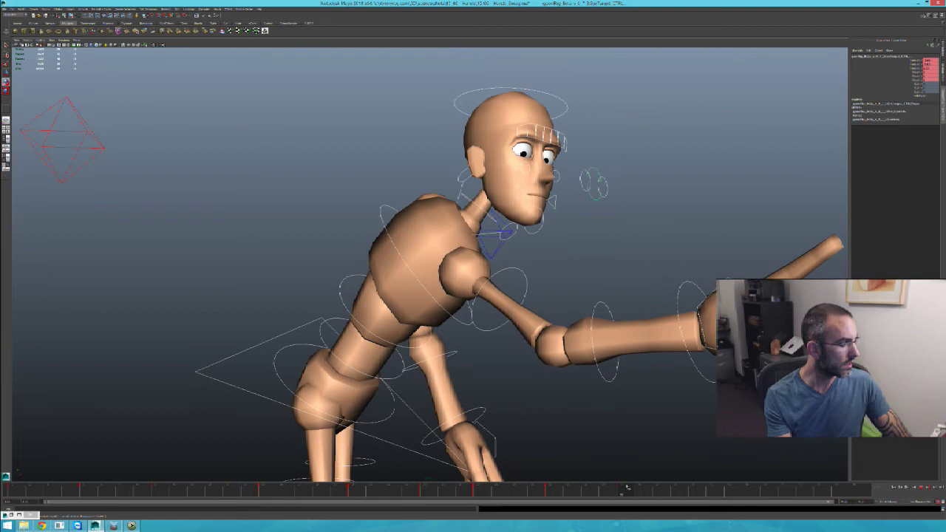
left_click(727, 281)
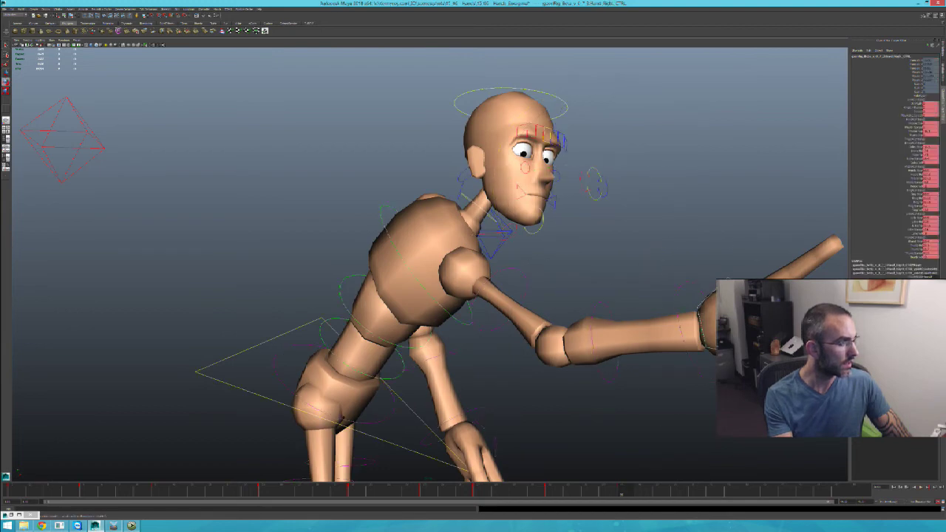
left_click(697, 288)
left_click_drag(693, 247, 705, 250)
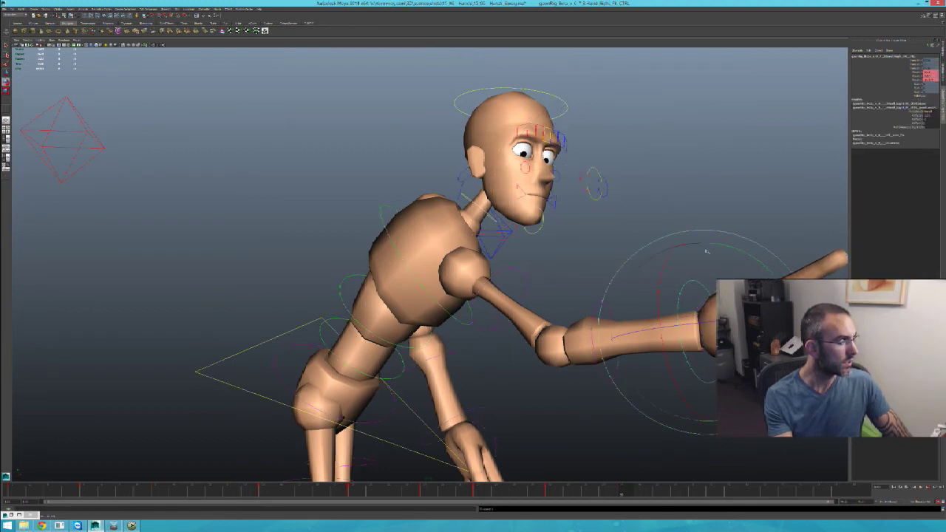
Rotate the head control slightly in the final drifted pose and step back through the earlier frames to check the motion
left_click(563, 114)
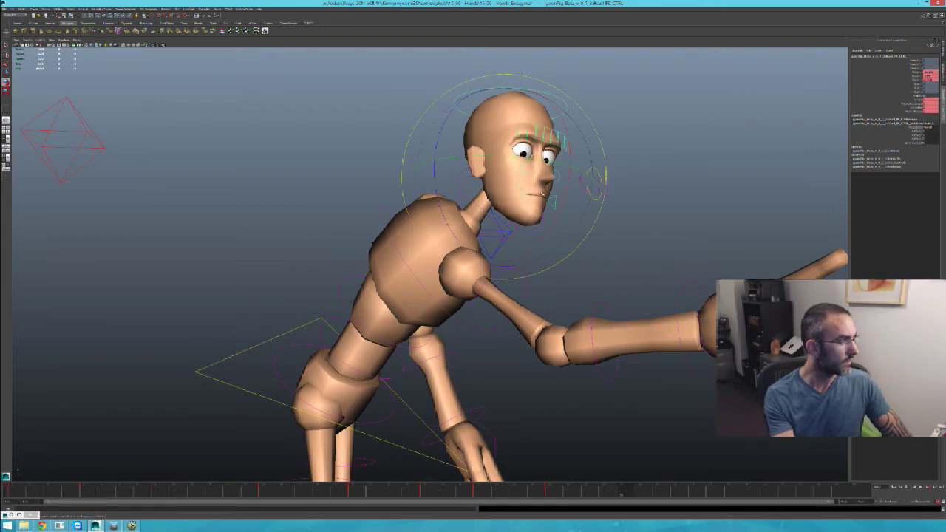
mouse_move(544, 207)
left_mouse_down()
mouse_move(540, 215)
mouse_move(544, 209)
left_mouse_up()
left_click(549, 490)
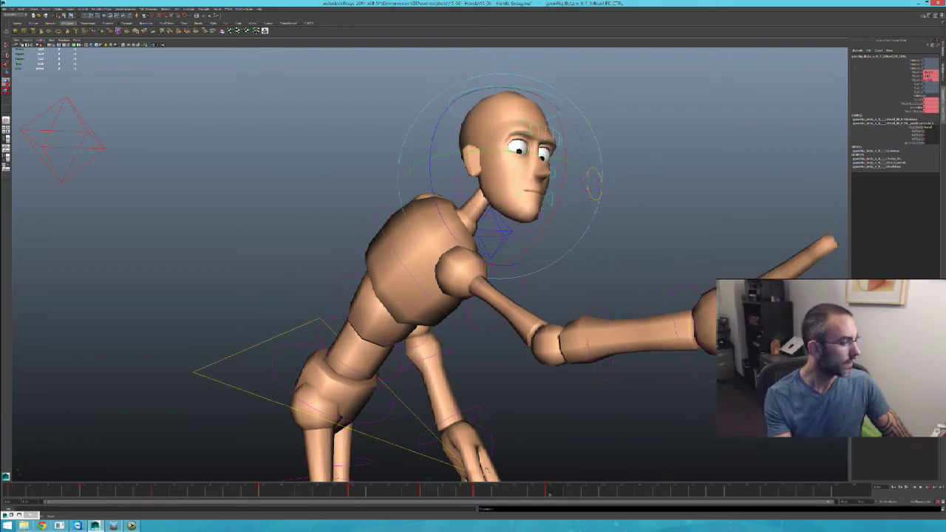
key("q")
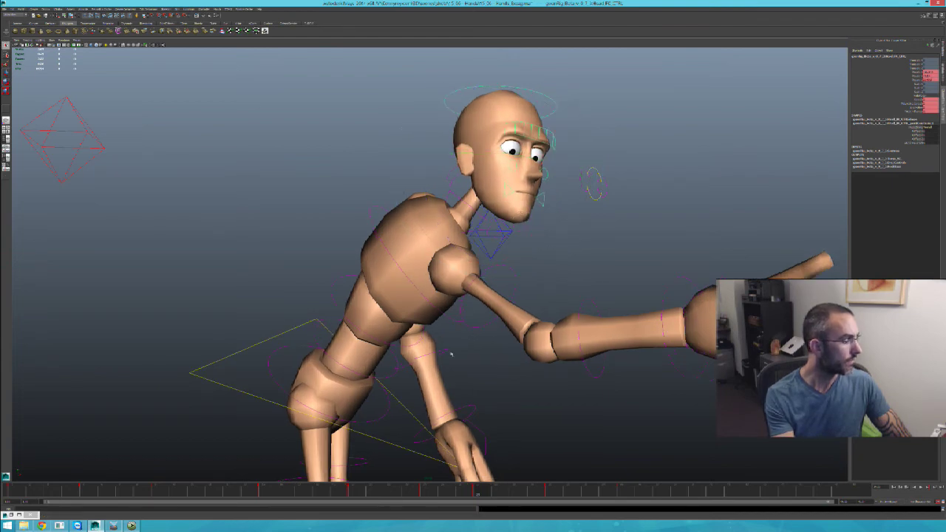
left_click(357, 491)
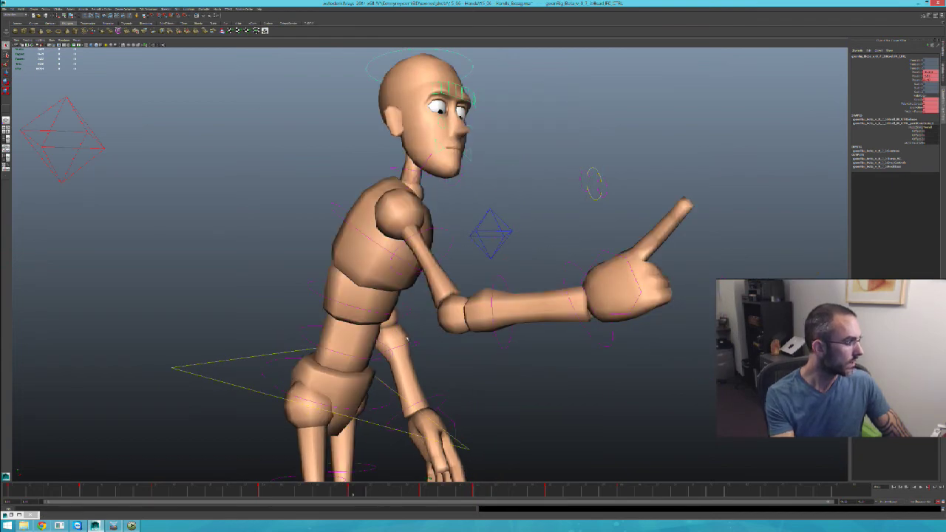
Swing the left upper arm forward on the wind-up pose key and backward on the forward point key
left_click_drag(435, 305, 594, 274, "alt")
left_click_drag(670, 237, 509, 311, "alt")
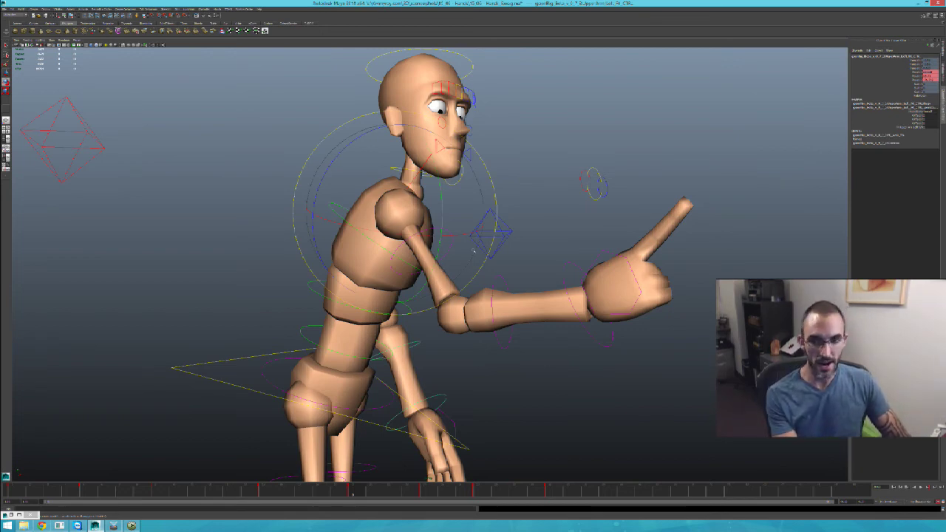
left_click_drag(526, 276, 487, 282, "alt")
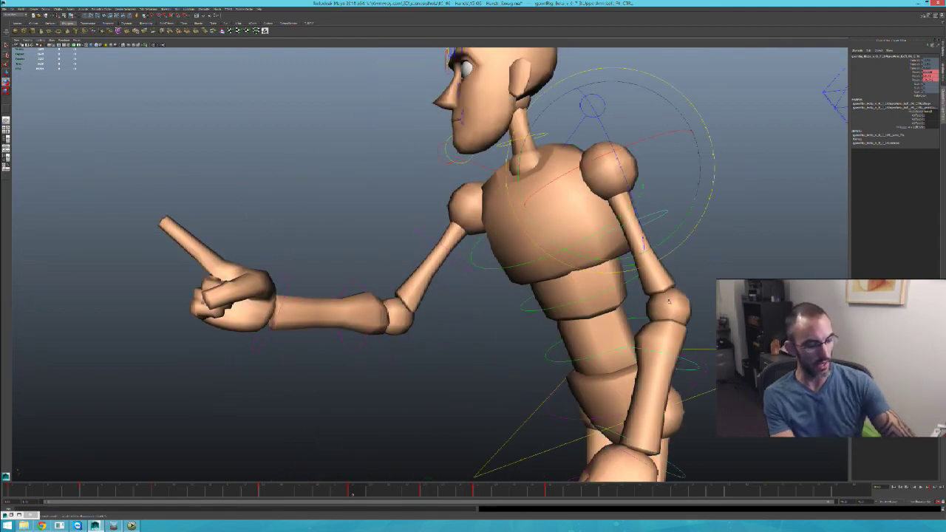
left_click_drag(668, 301, 525, 256, "alt")
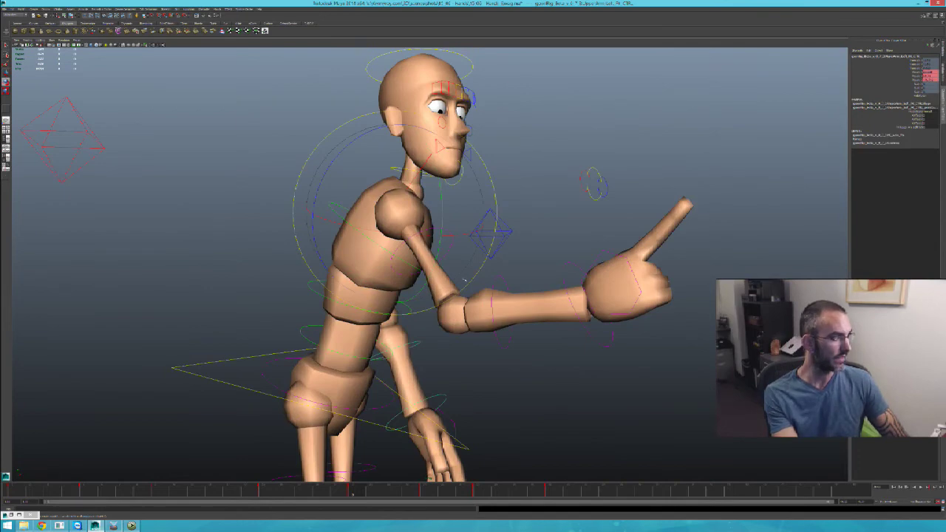
left_click_drag(285, 493, 213, 489)
left_click(259, 486)
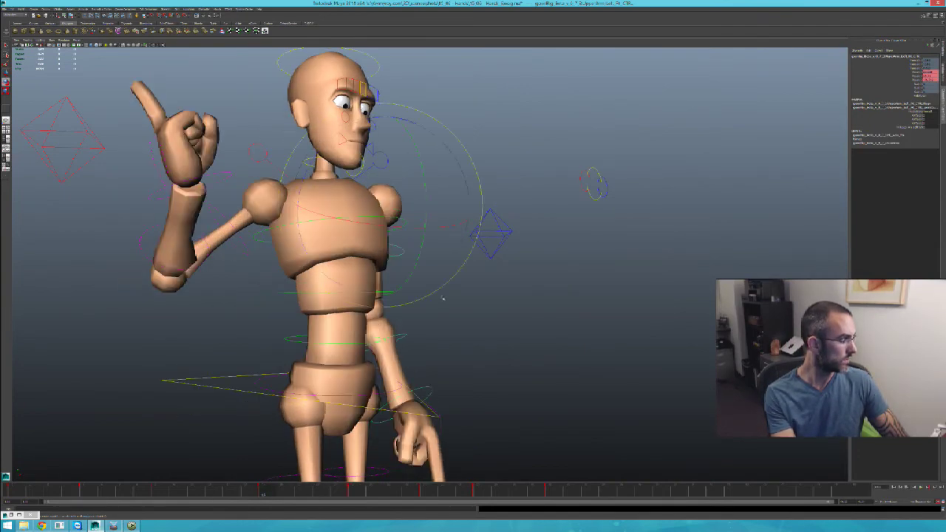
left_click_drag(444, 214, 491, 256)
left_click(354, 492)
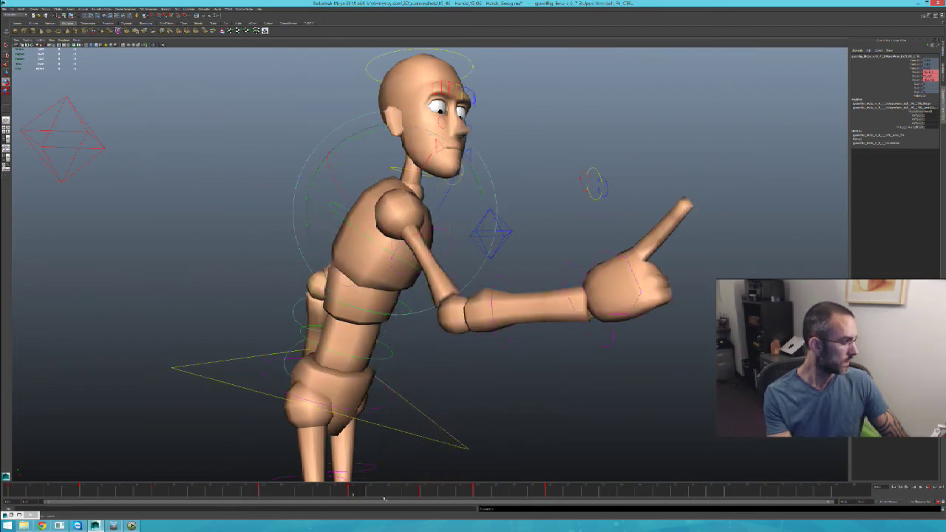
Delete the left upper arm's keys following the forward point and scrub through the frames to check its swing
left_click_drag(405, 493, 623, 493, "shift")
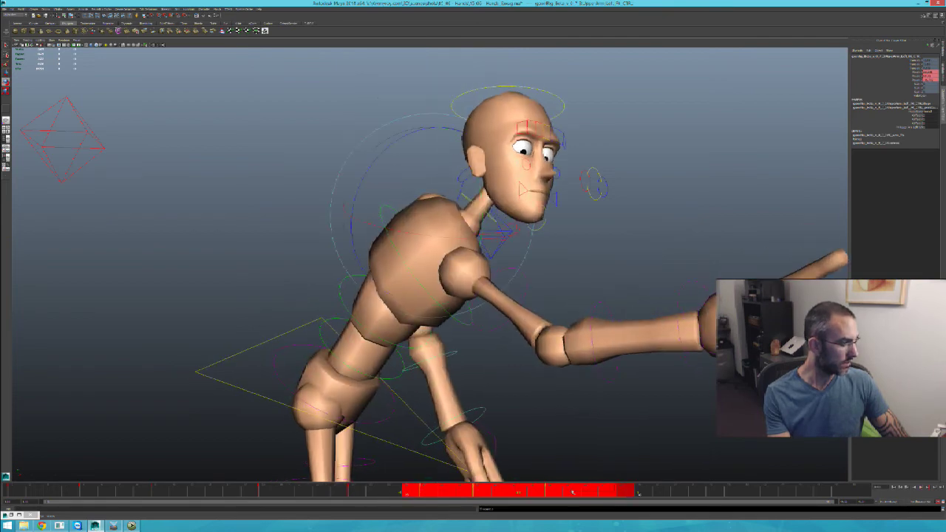
right_click(573, 492)
left_click(605, 441)
left_click_drag(376, 488, 462, 486)
left_click_drag(396, 252, 390, 278)
left_click_drag(505, 488, 654, 501)
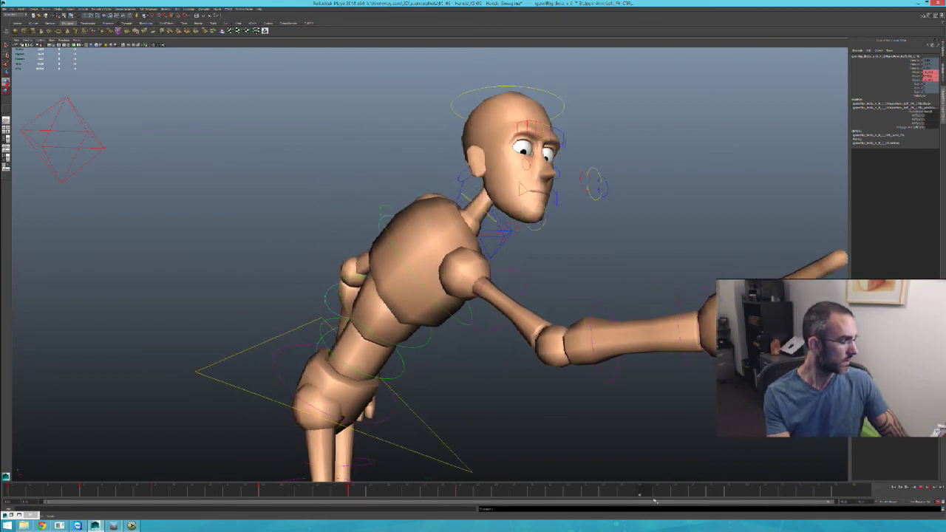
Deselect the arm control and play the animation from the start to review the left arm's motion
left_click(691, 428)
left_click(21, 494)
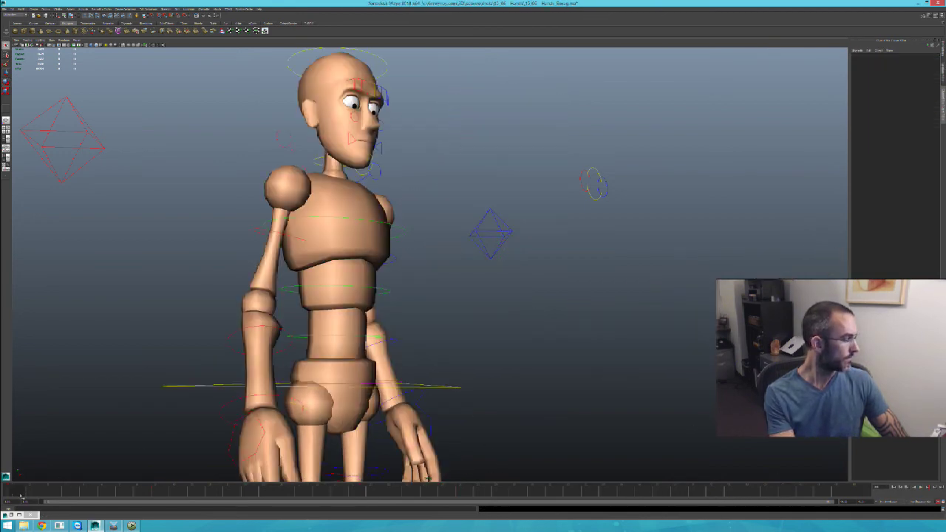
key("alt+v")
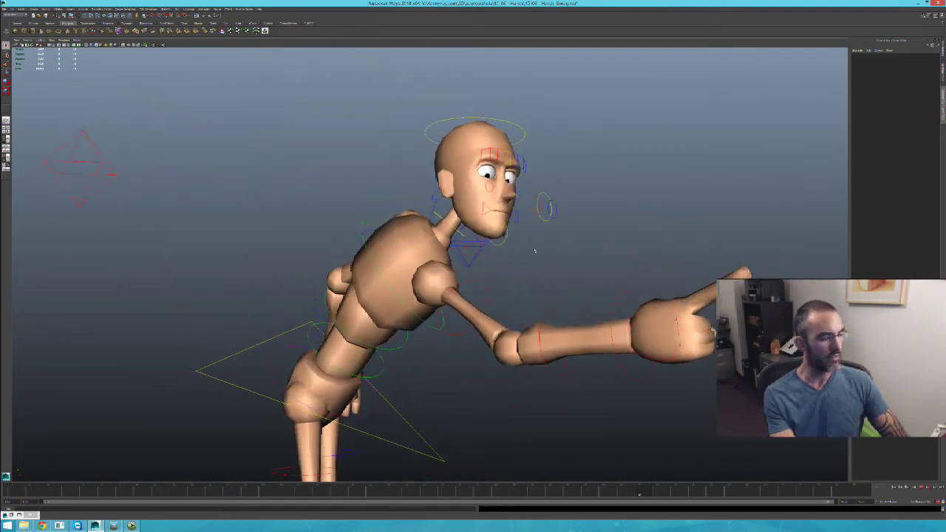
middle_click_drag(557, 284, 490, 251, "alt")
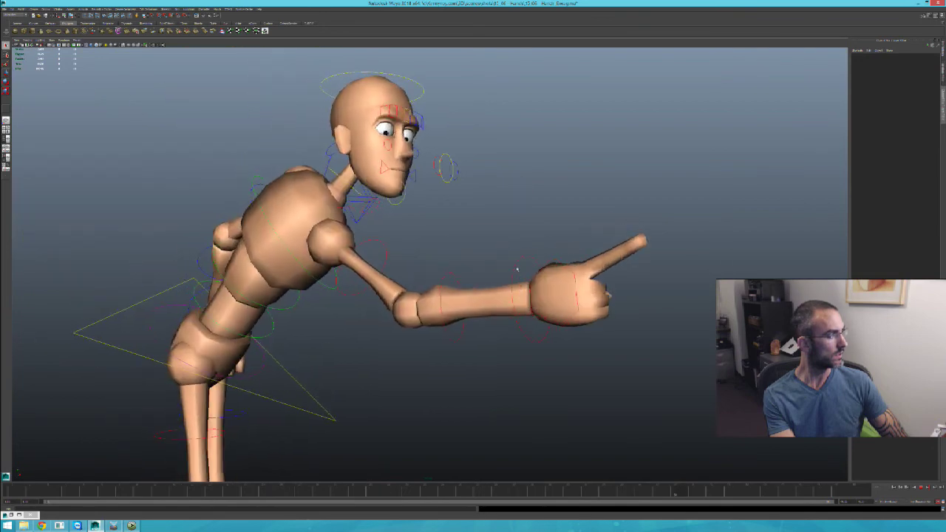
Select all the rig controls, open their keys in the Dope Sheet and scrub to the wind-up pose
left_click_drag(105, 93, 578, 421)
left_click(11, 517)
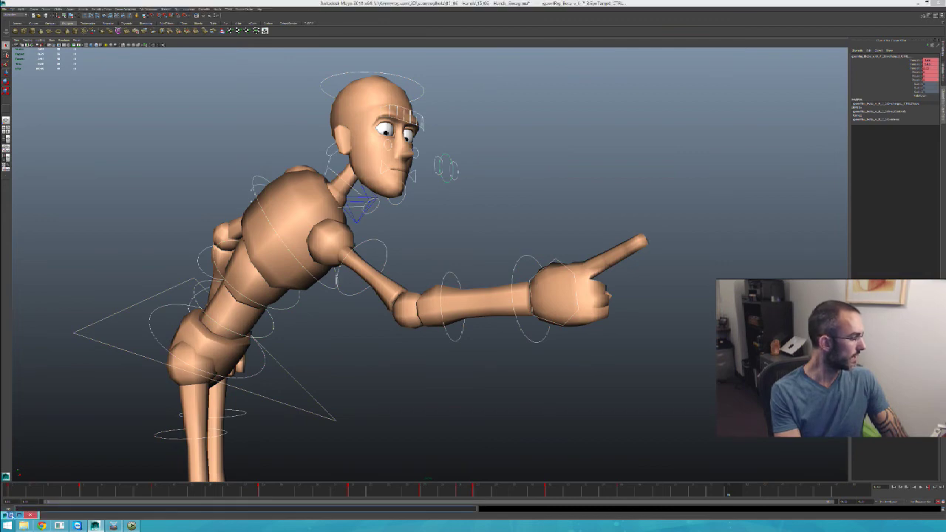
left_click(12, 515)
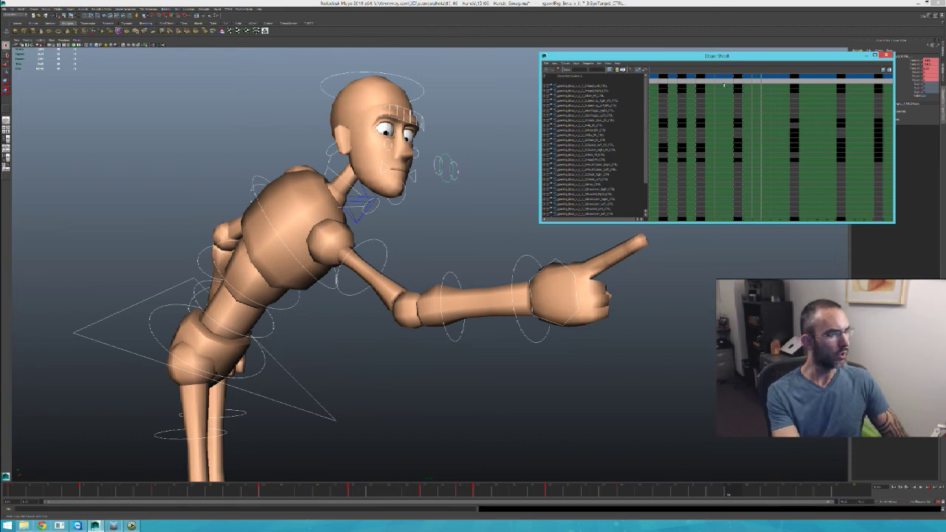
mouse_move(96, 489)
left_mouse_down()
mouse_move(159, 493)
mouse_move(125, 497)
mouse_move(168, 490)
left_mouse_up()
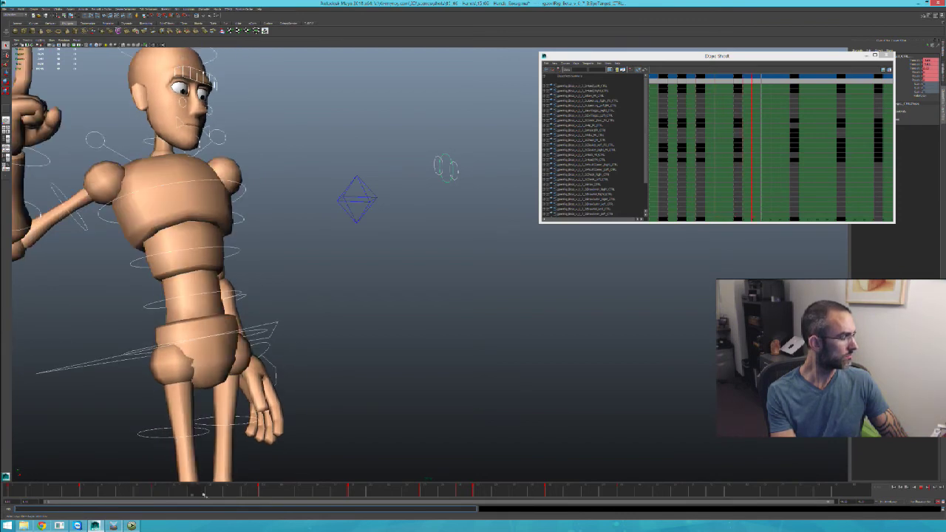
left_click_drag(257, 501, 262, 495)
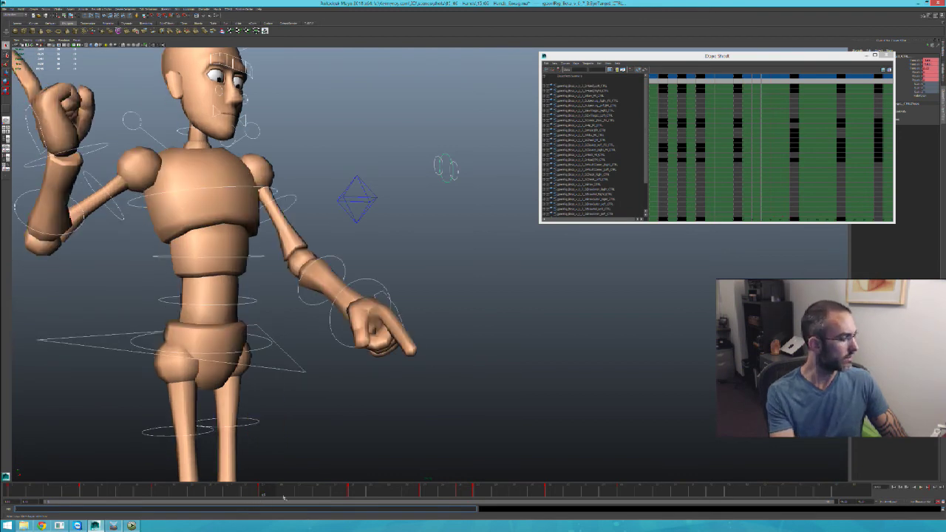
Move the wind-up pose key later in the Dope Sheet so it sits closer to the forward point key
right_click_drag(836, 95, 801, 93, "alt")
left_click(786, 78)
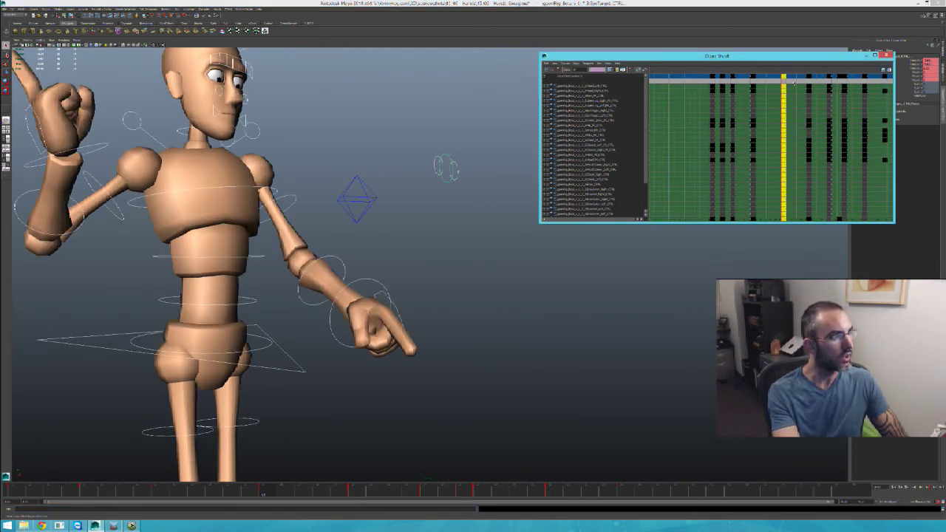
mouse_move(784, 77)
middle_mouse_down()
mouse_move(798, 76)
mouse_move(774, 81)
middle_mouse_up()
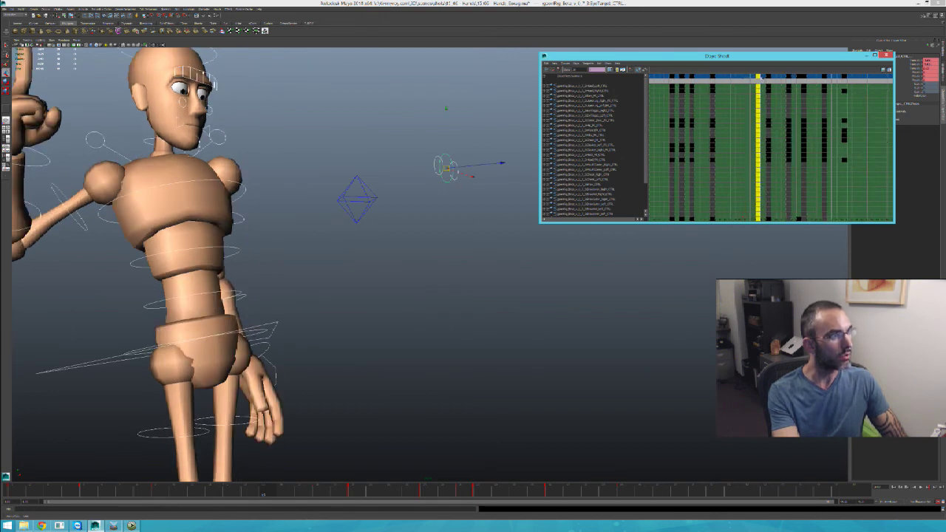
Select the wind-up and forward point keys together and shift both later in the Dope Sheet
left_click(772, 77)
left_click(758, 75)
left_click(768, 76, "shift")
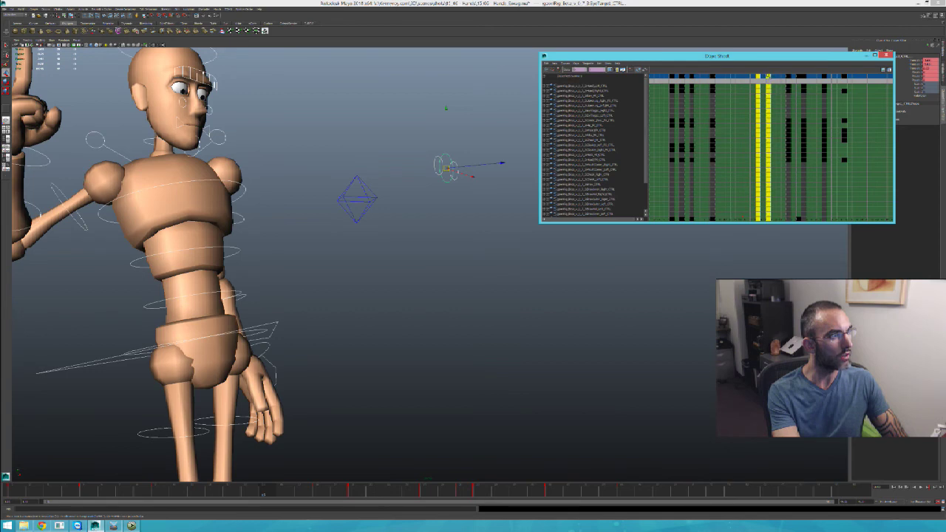
middle_click_drag(771, 76, 783, 76)
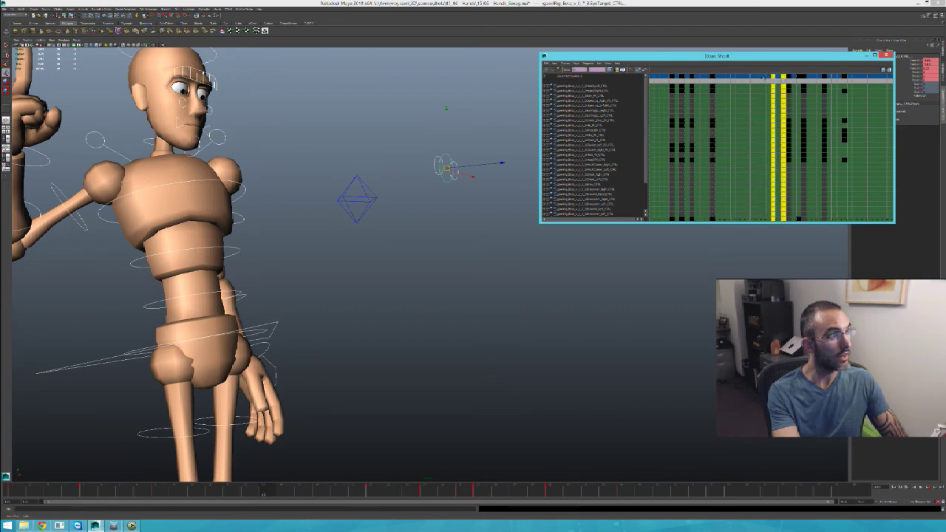
Add the next settling keys to the wind-up and forward point keys and shift them all slightly later
left_click(812, 77)
left_click(803, 76)
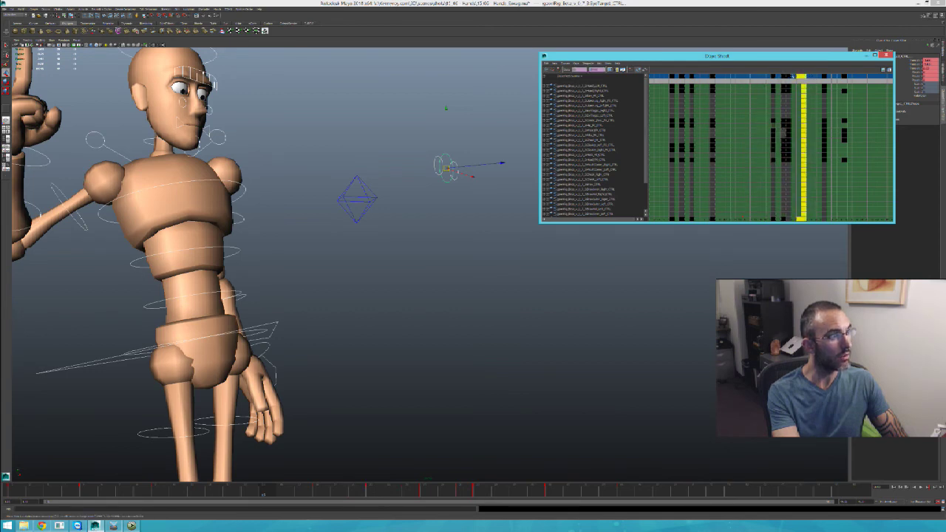
left_click_drag(788, 76, 781, 76, "shift")
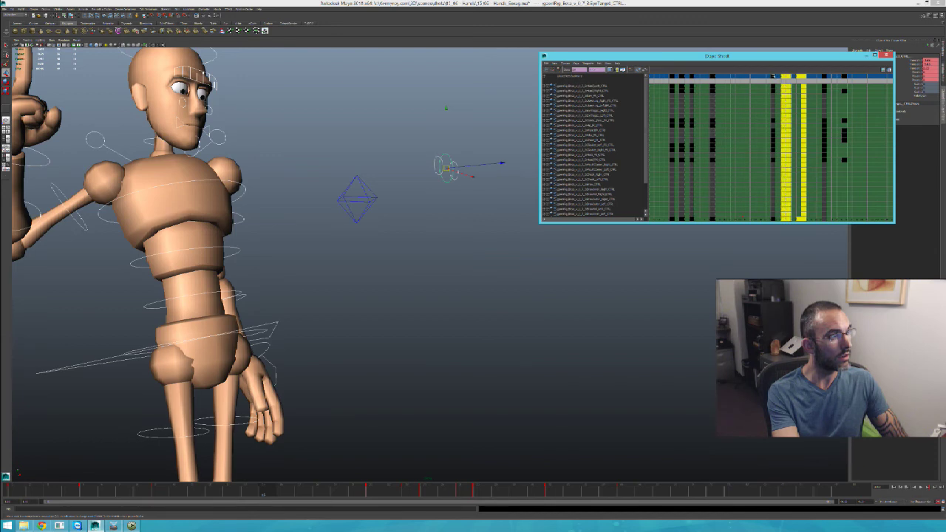
middle_click_drag(772, 76, 777, 76)
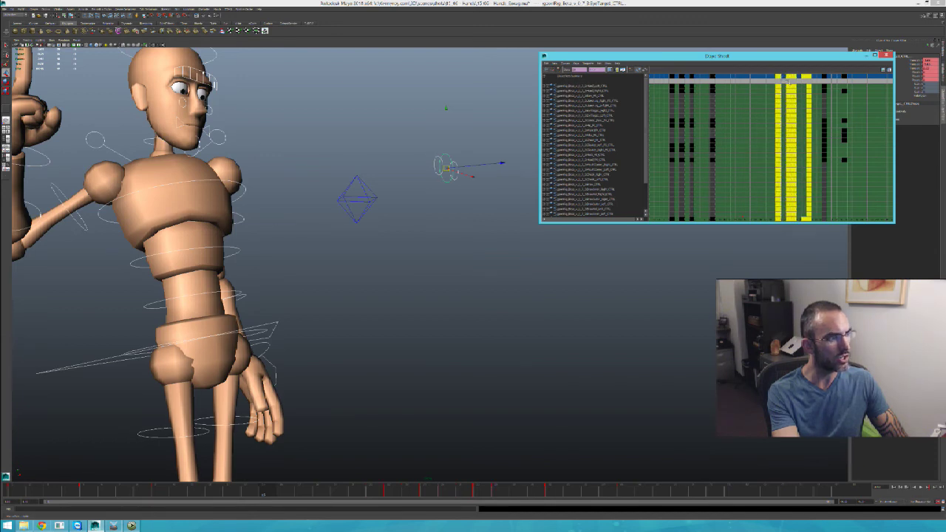
Clear the selection, play the retimed animation from the start and close the Dope Sheet
left_click(633, 344)
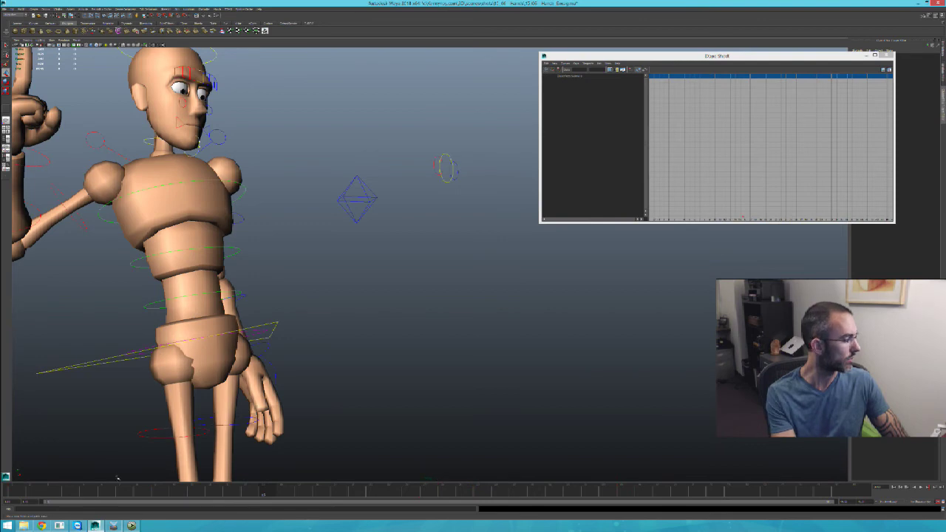
key("alt+shift+v")
key("alt+v")
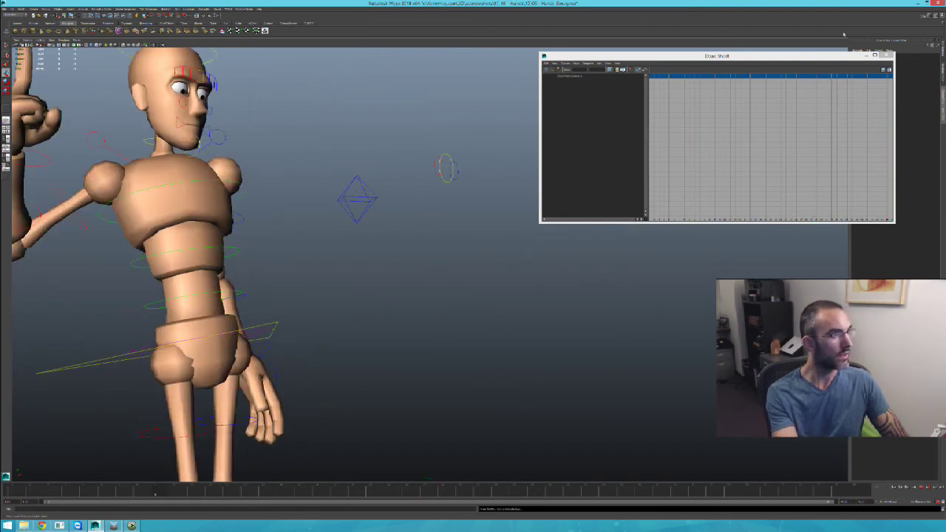
left_click(886, 55)
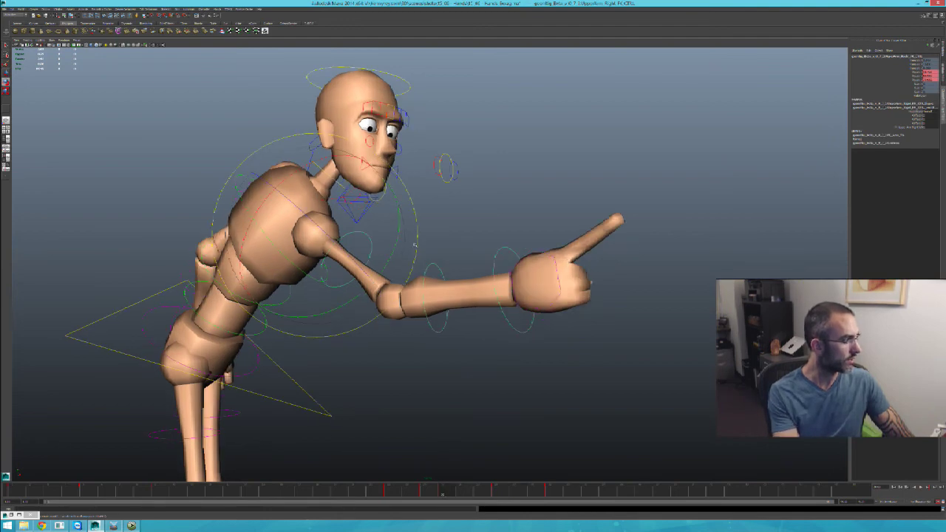
Rotate the right upper arm slightly upward on one settling key and adjust its rotation on the next key
left_click_drag(415, 244, 417, 241)
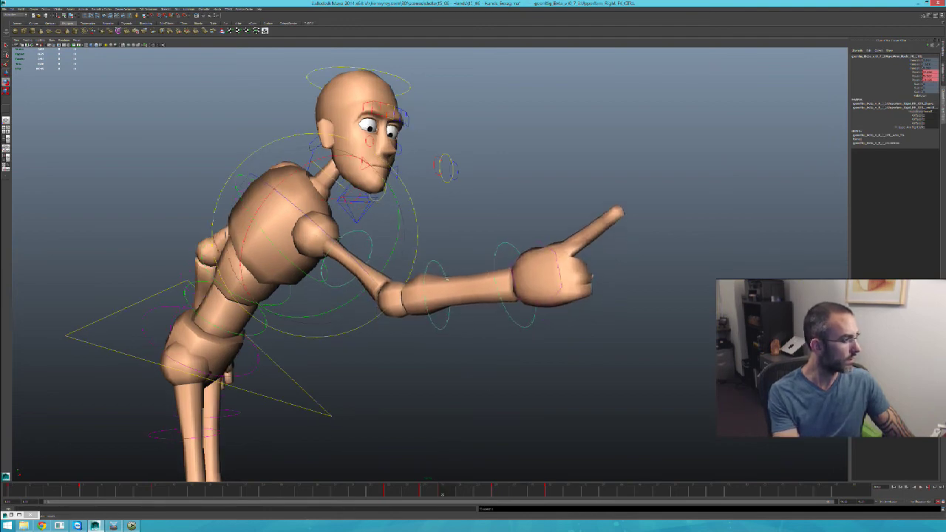
left_click(495, 488)
left_click(421, 233)
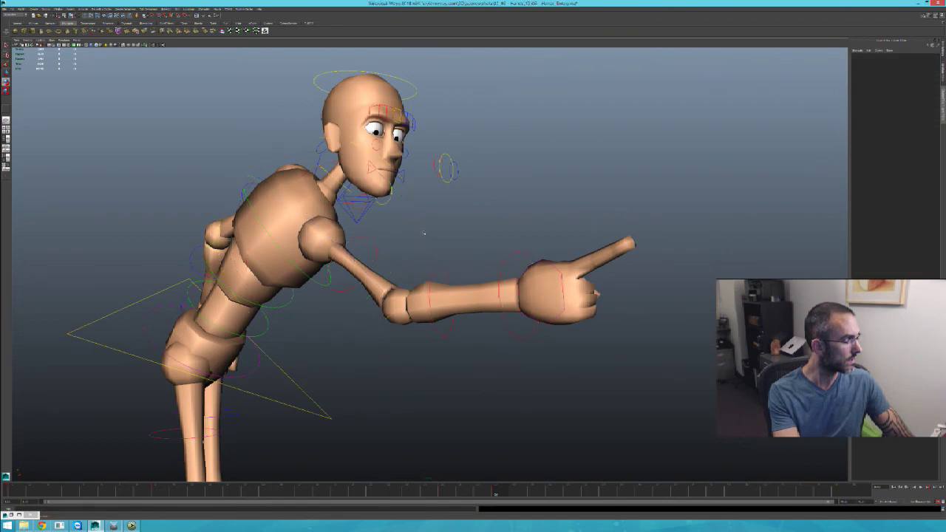
key("ctrl+z")
left_click_drag(423, 225, 428, 237)
Move past the last settling key to the final drifted pose and rotate the right upper arm slightly
left_click(549, 489)
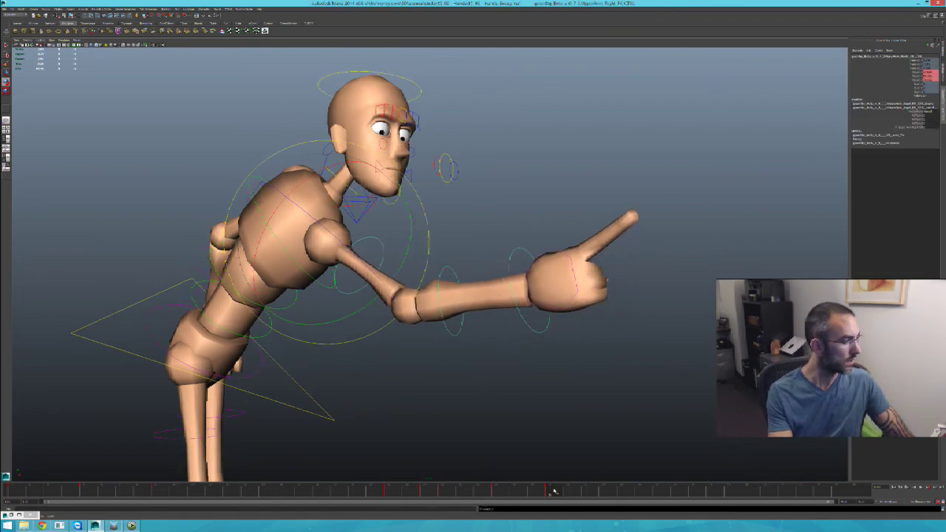
mouse_move(617, 492)
left_mouse_down()
mouse_move(638, 492)
mouse_move(622, 493)
left_mouse_up()
left_click_drag(429, 217, 426, 226)
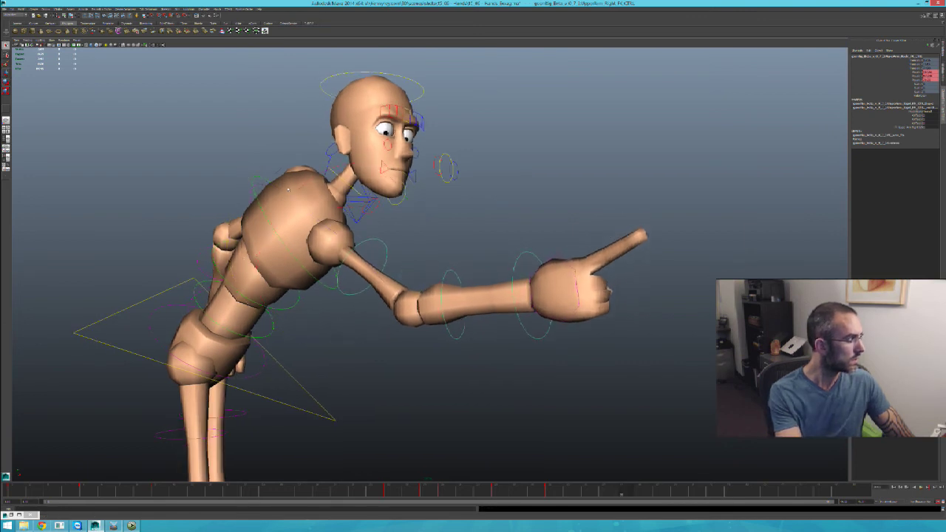
Select the head control and rotate the head on the settling key after the forward point
left_click(398, 97)
key("e")
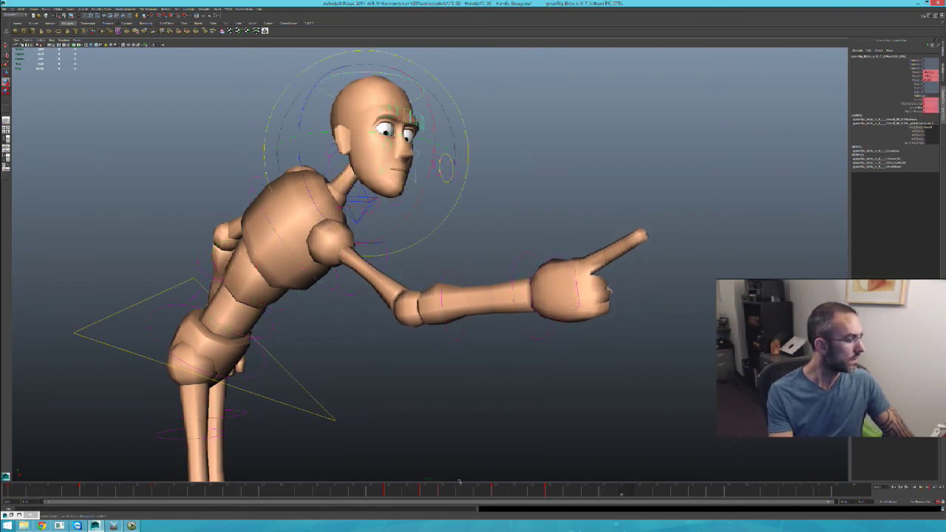
left_click(443, 493)
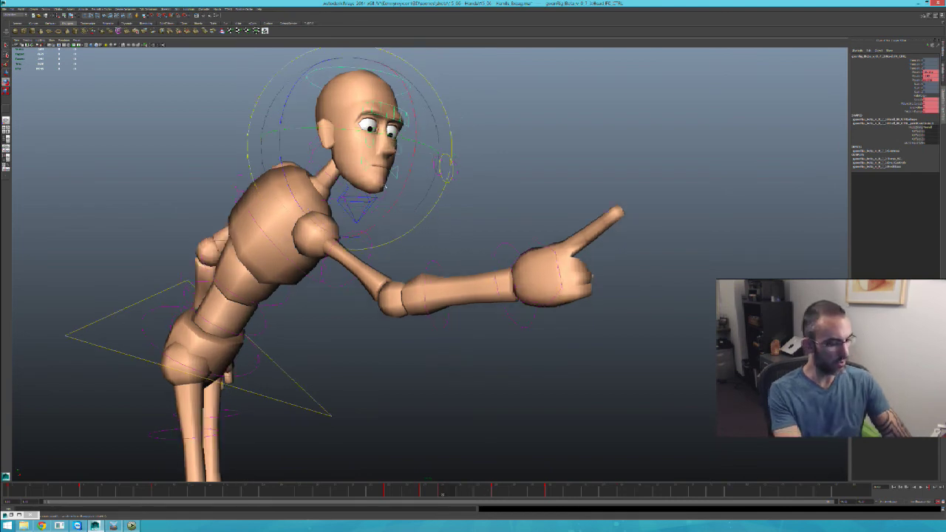
left_click_drag(385, 174, 404, 185)
Rotate the head slightly in the final drifted pose and play the animation to review the settle
key("period")
key("period")
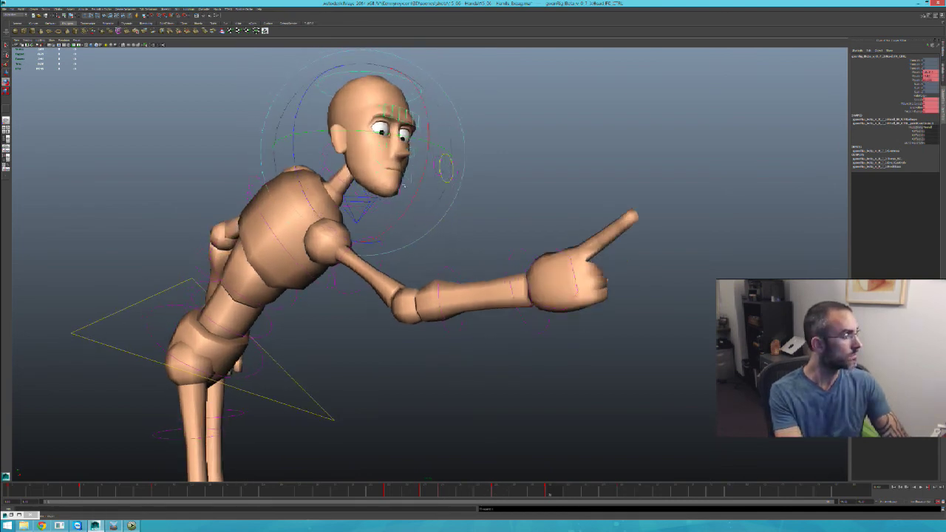
left_click_drag(549, 492, 621, 493)
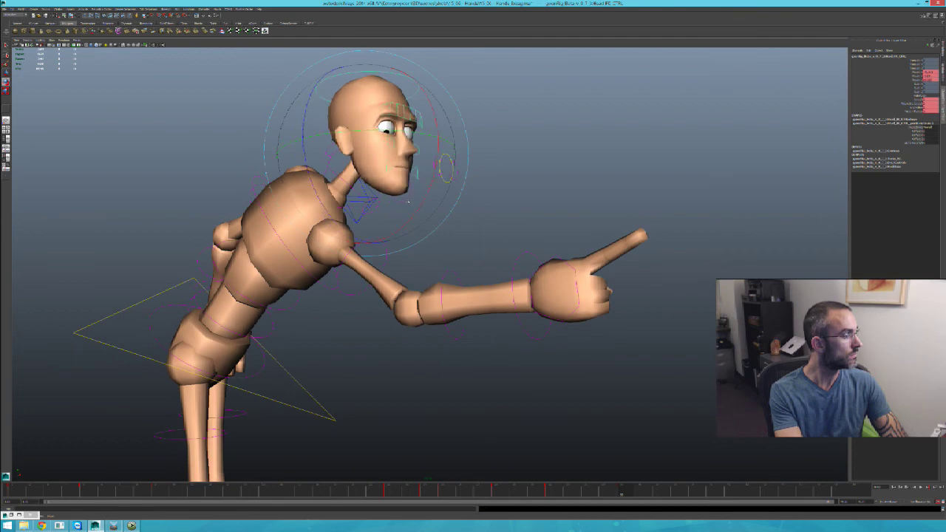
left_click(534, 365)
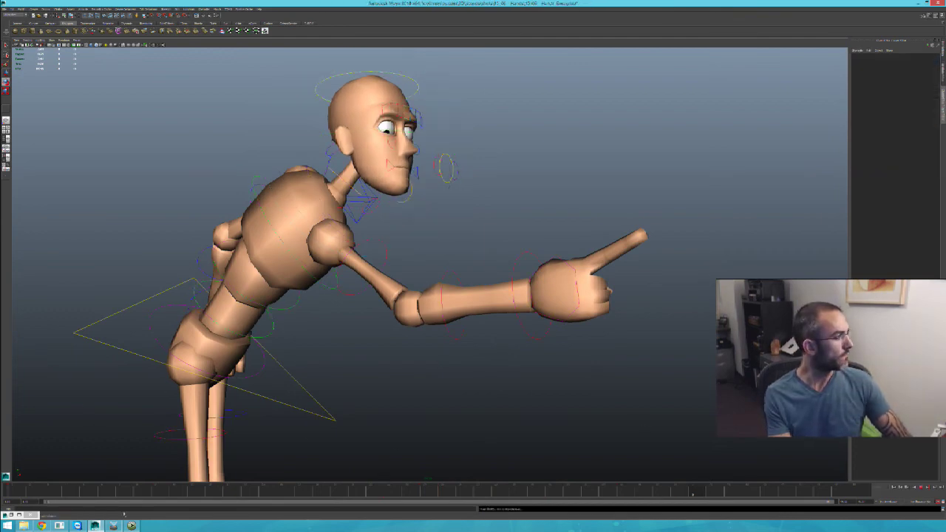
key("alt+v")
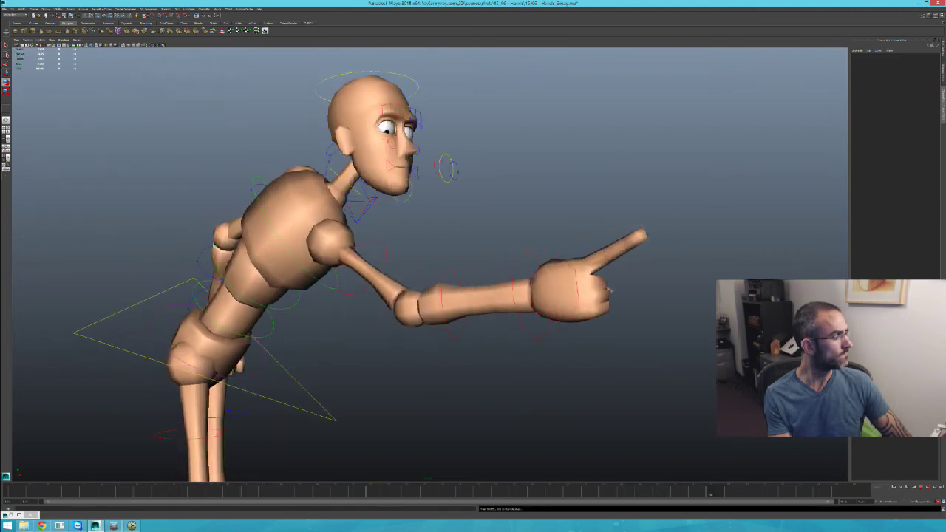